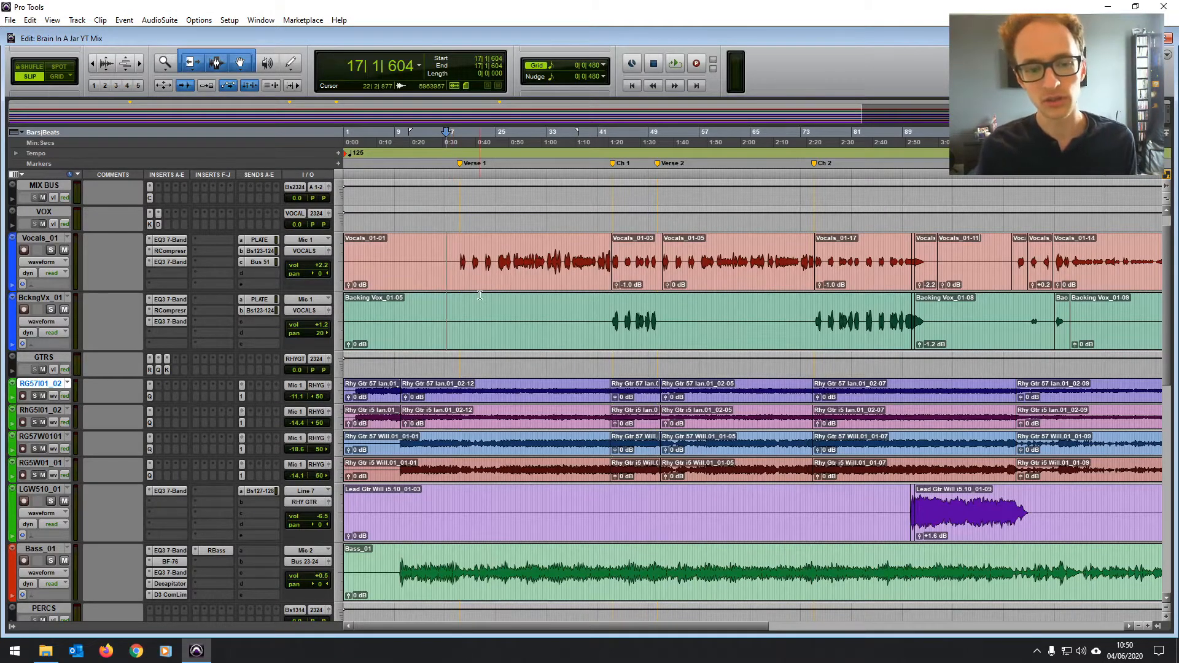
- Play the mix from around Verse 1 and look over the vocal, guitar, bass, percussion and drum tracks
scroll(480, 295, down, 5)
scroll(513, 455, up, 3)
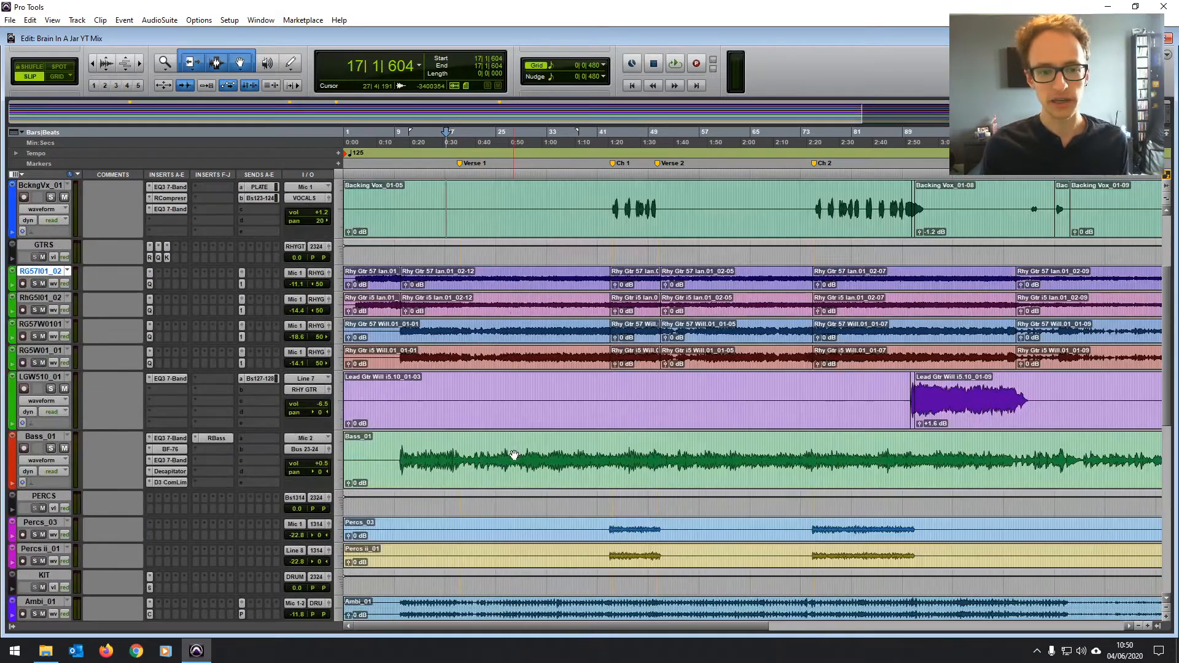
scroll(514, 455, up, 3)
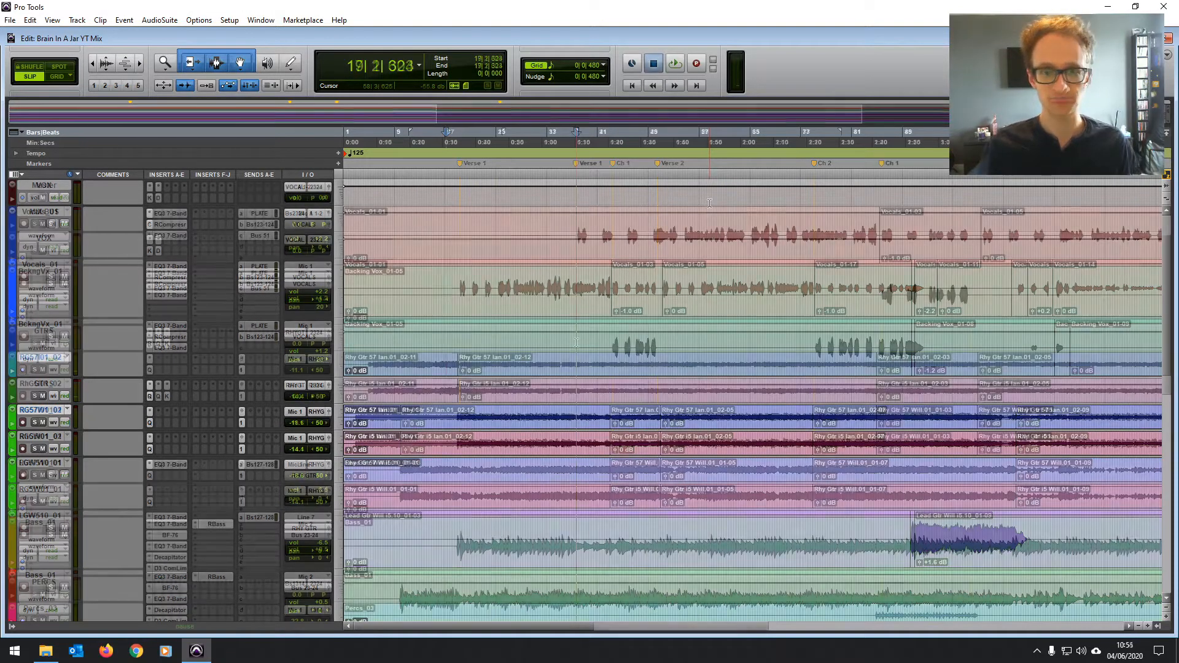
key(space)
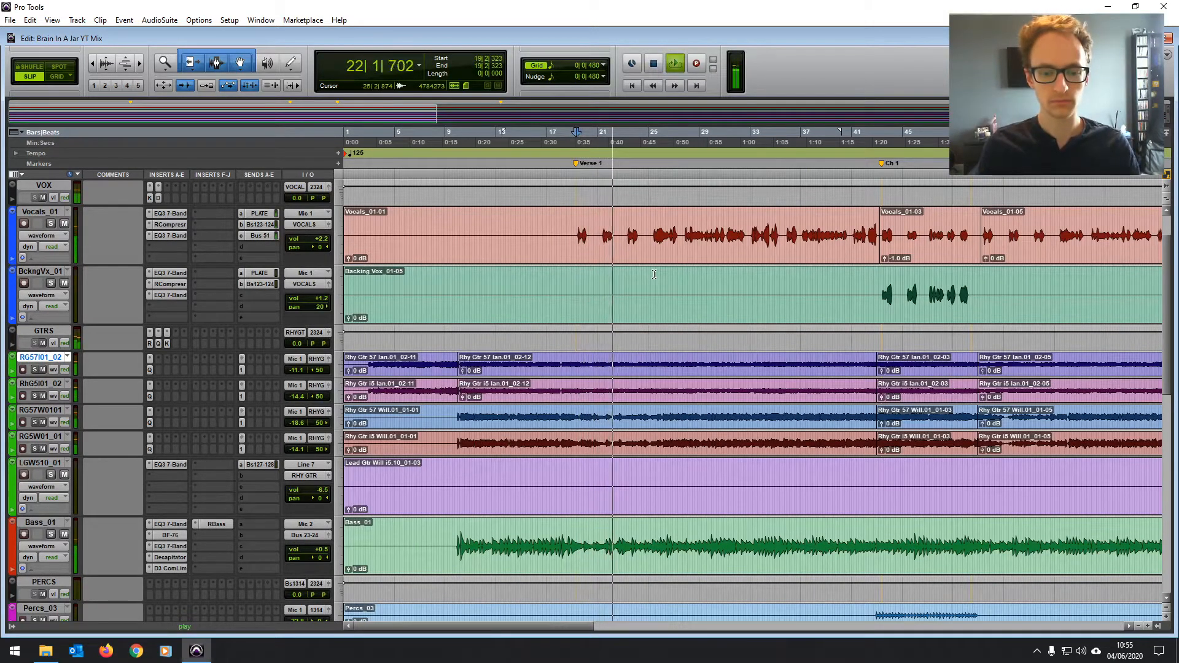
scroll(654, 275, down, 4)
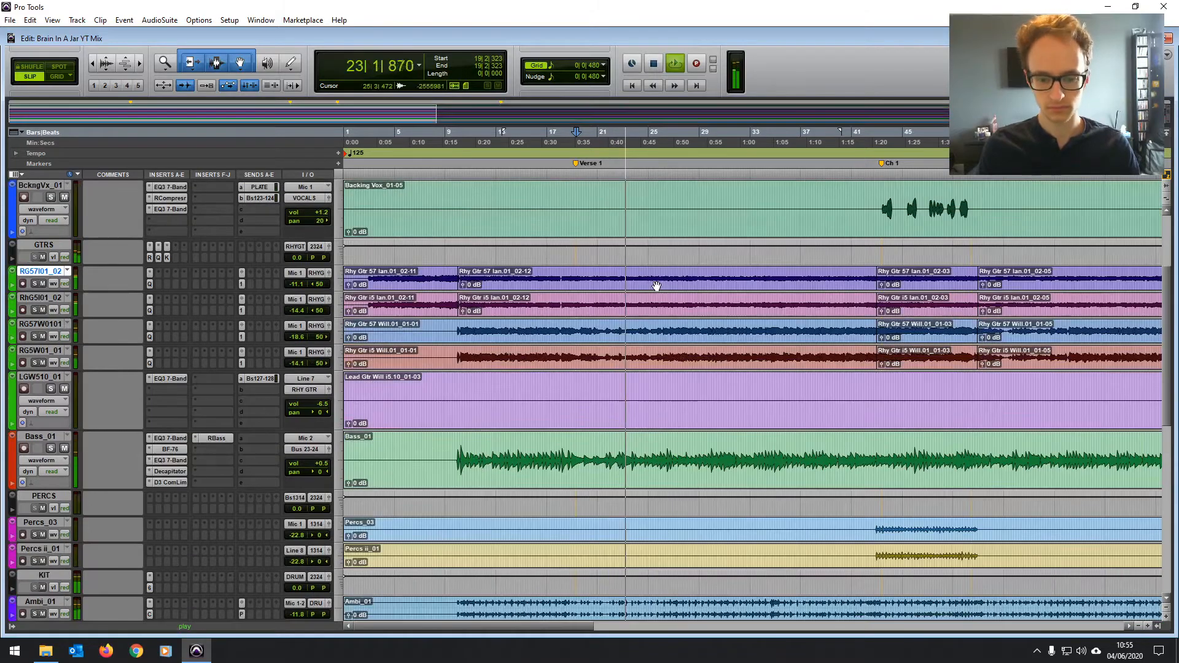
scroll(658, 326, up, 5)
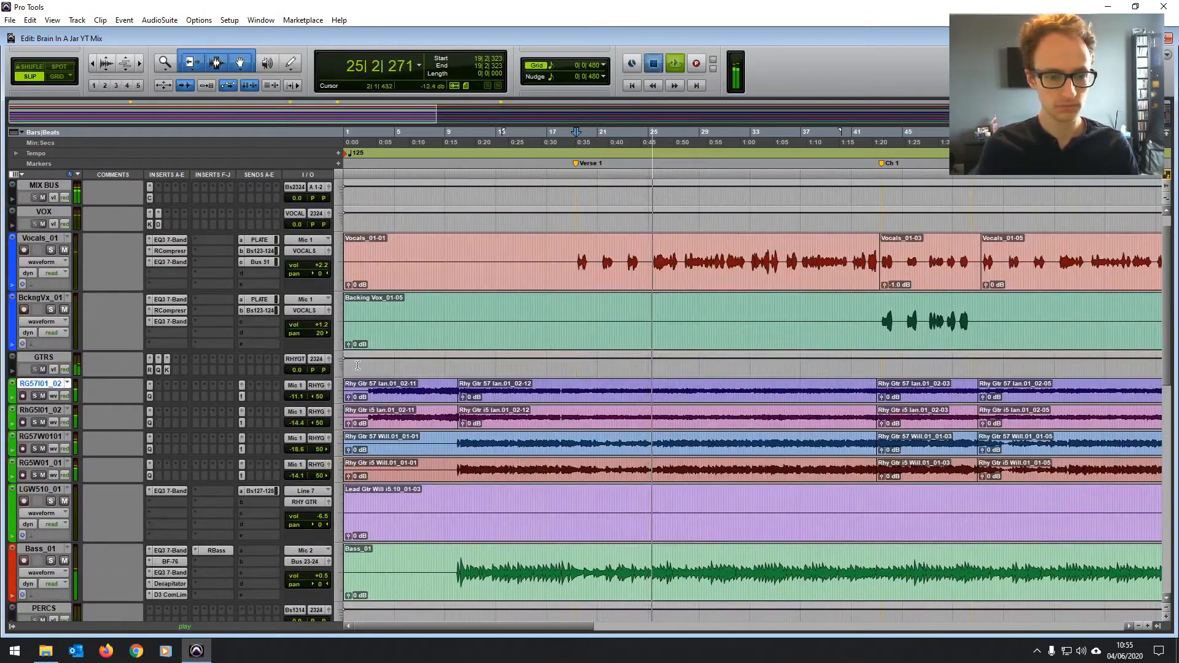
key(space)
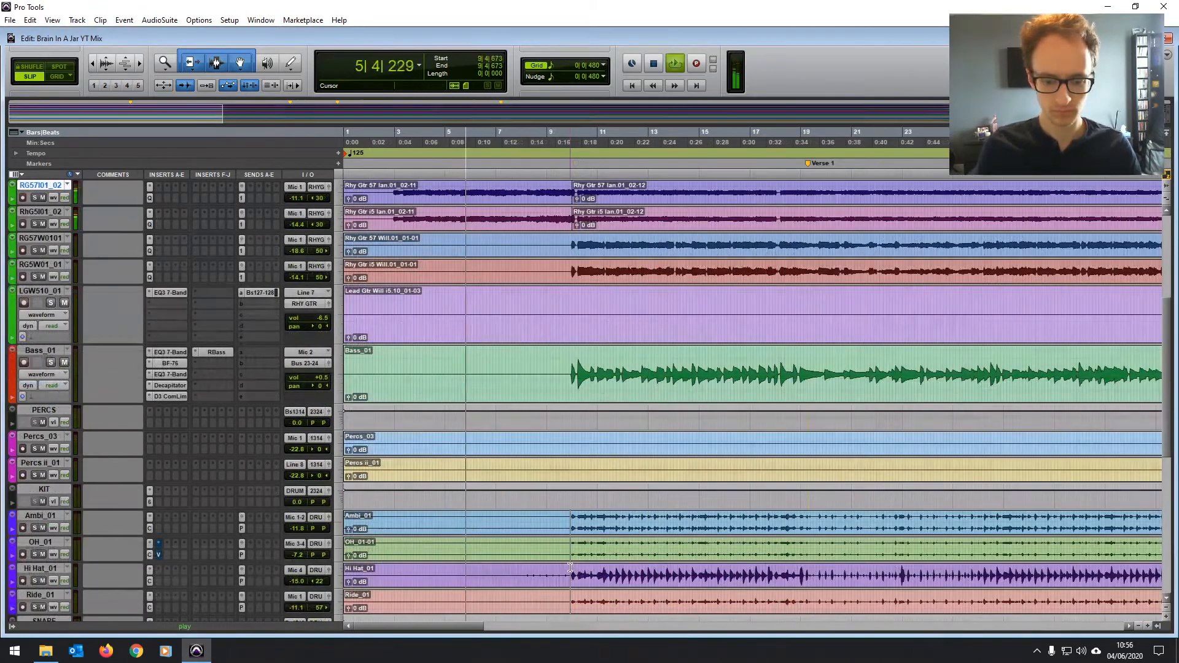
- Separate the drum clips over the empty stretch from 7|3|582 to 9|4|673, just before the drums enter, and mute that section
drag(569, 567, 513, 567)
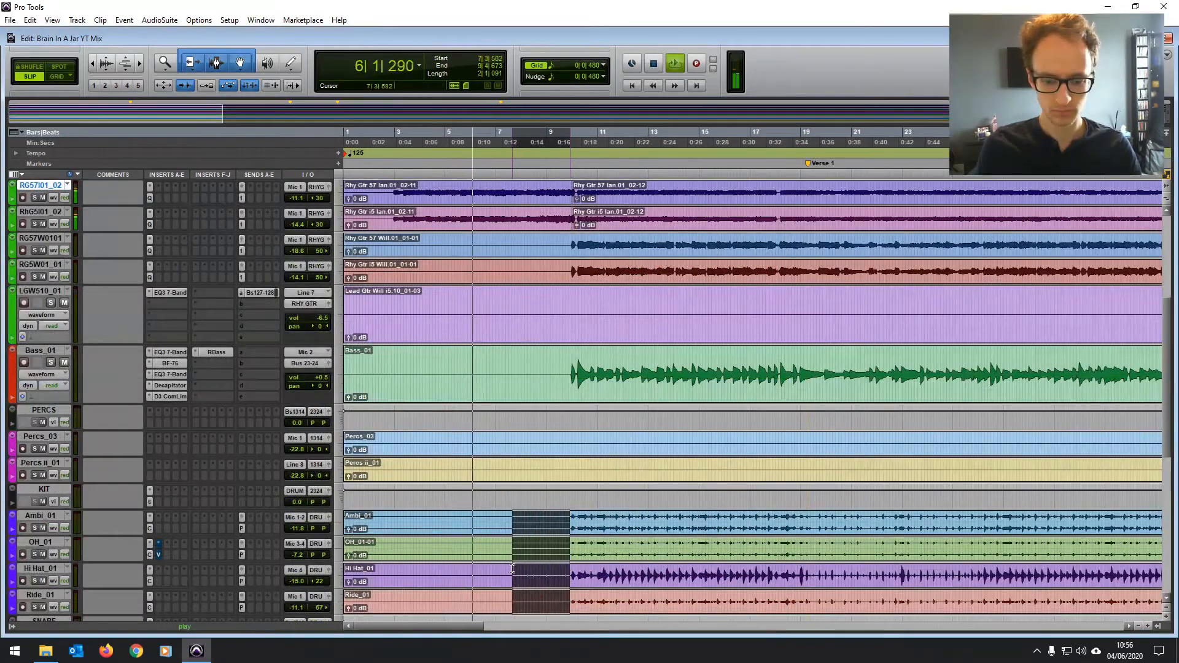
key(b)
click(620, 491)
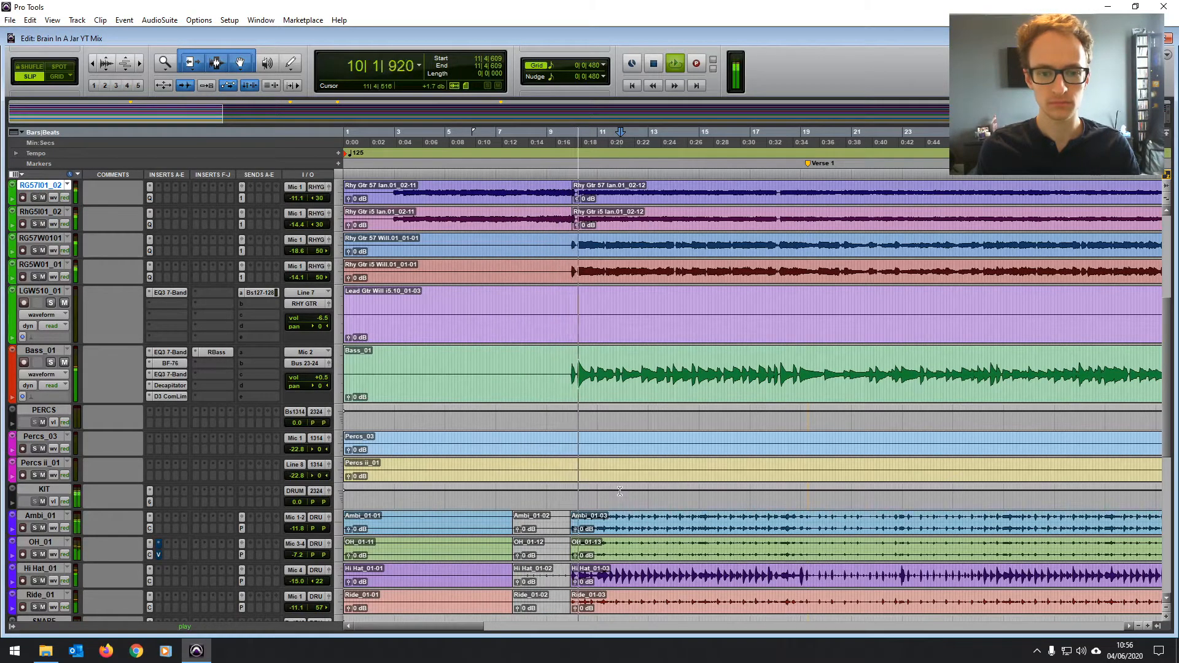
- Unsolo the OH_01 overhead track and play the full mix from about bar 5
scroll(620, 491, down, 1)
scroll(620, 491, right, 1)
scroll(620, 491, down, 1)
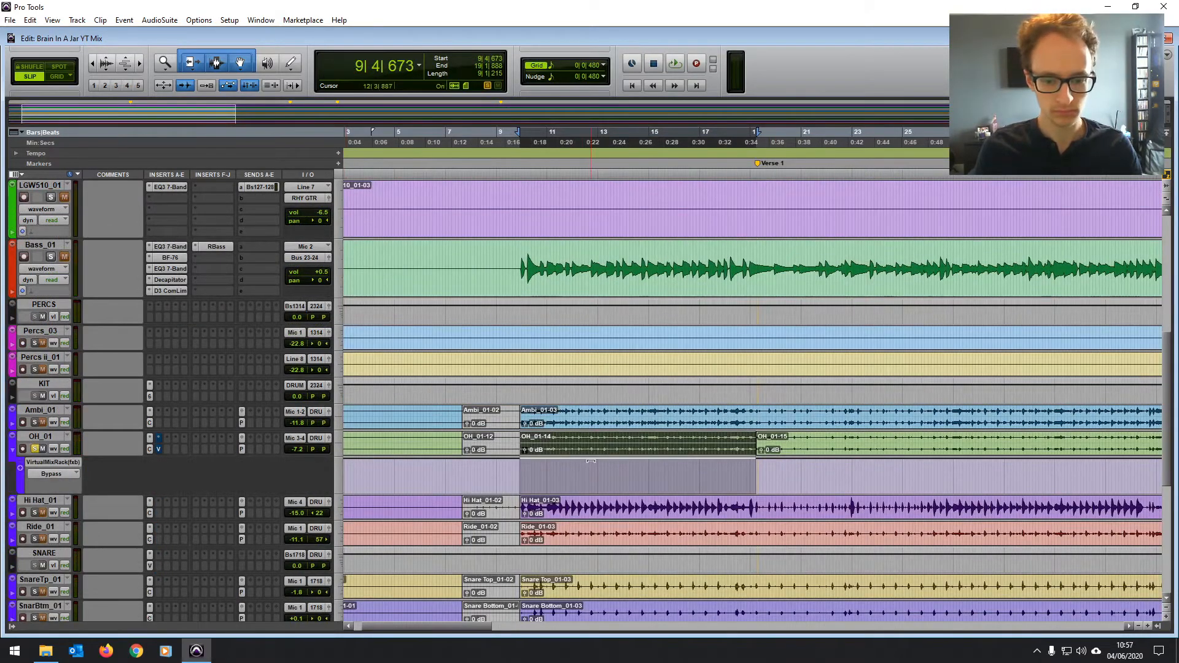
click(415, 391)
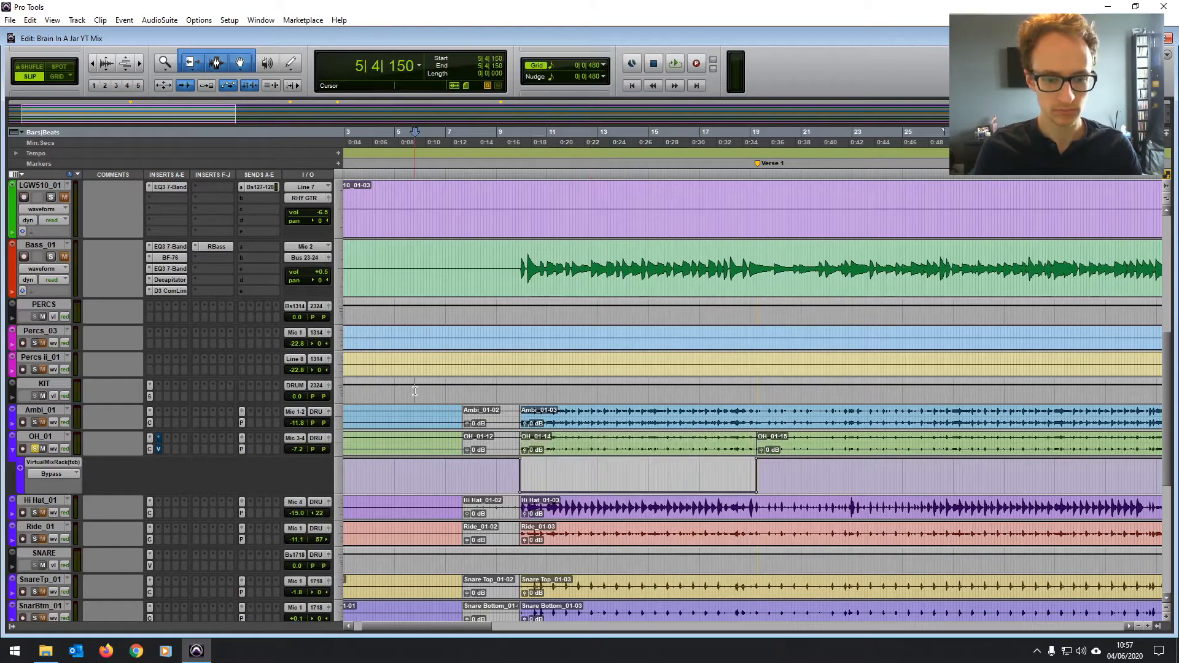
click(33, 450)
key(space)
- Raise the 8.1 kHz boost in the OH_01 track's Channel Strip EQ to about 6.6 dB
click(150, 437)
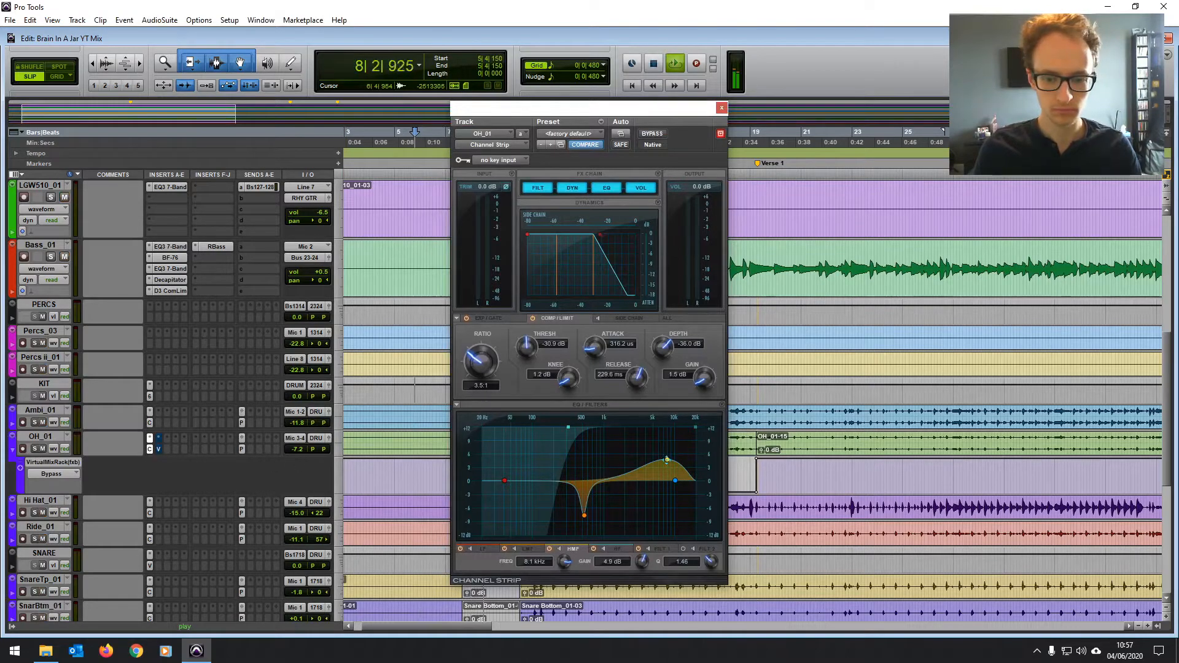
drag(667, 460, 666, 456)
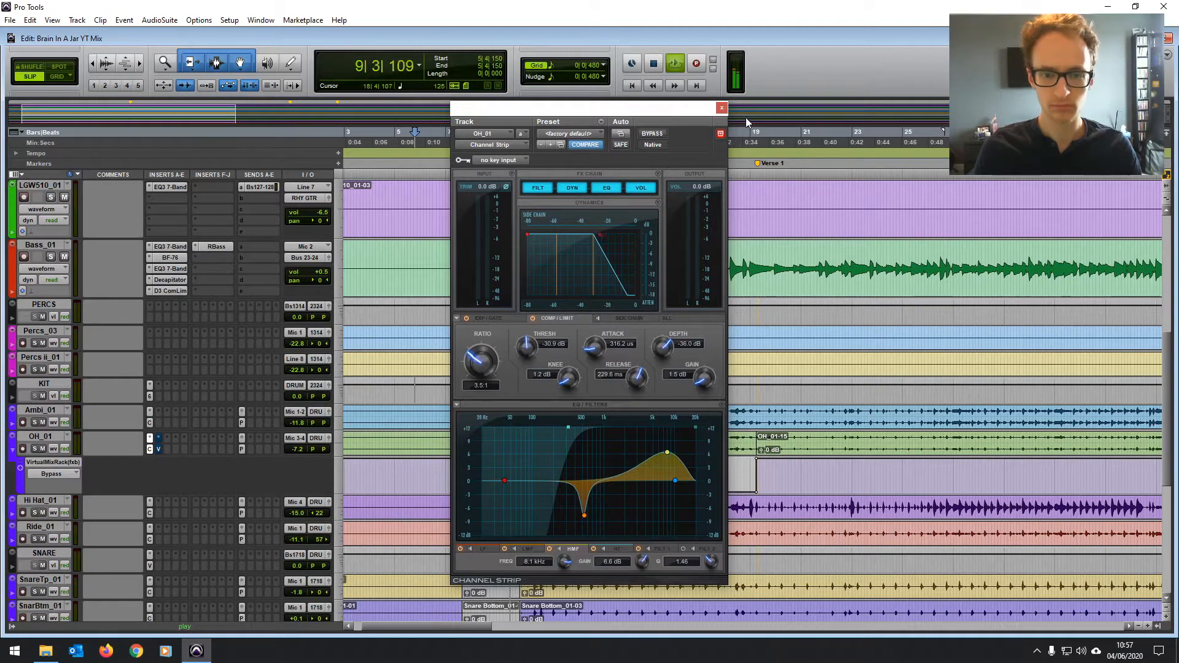
click(721, 108)
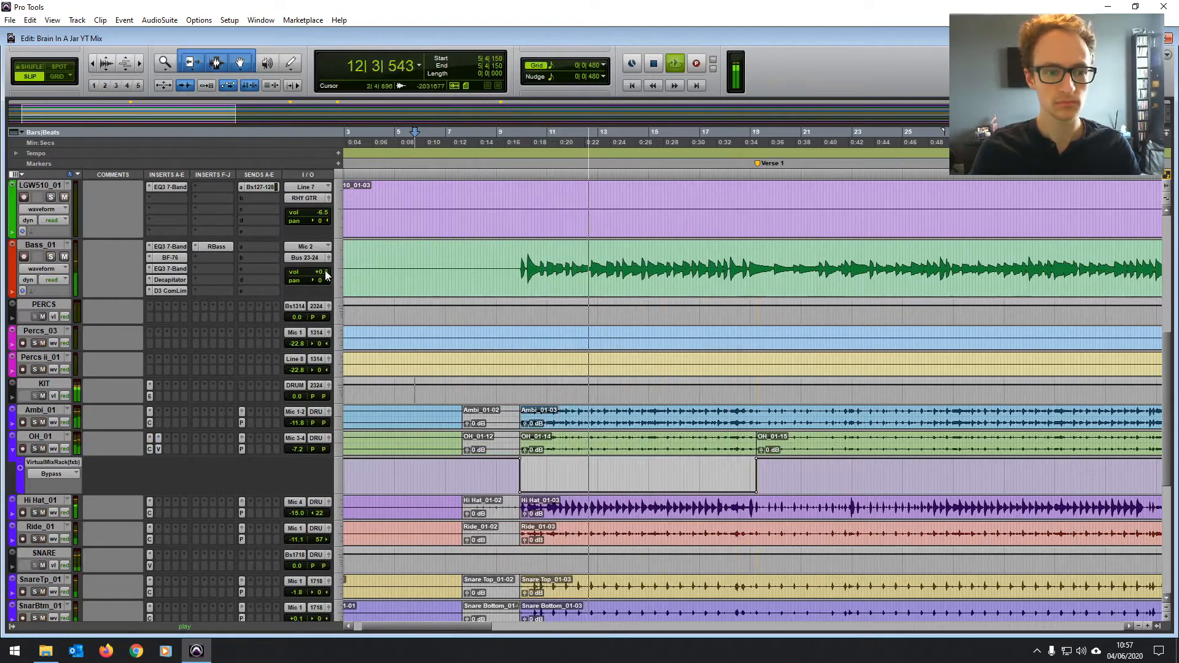
- On Bass_01, set the first EQ's LF cut to about -3.4 dB and shift the second EQ's HMF boost to a higher frequency
click(171, 247)
drag(670, 226, 671, 228)
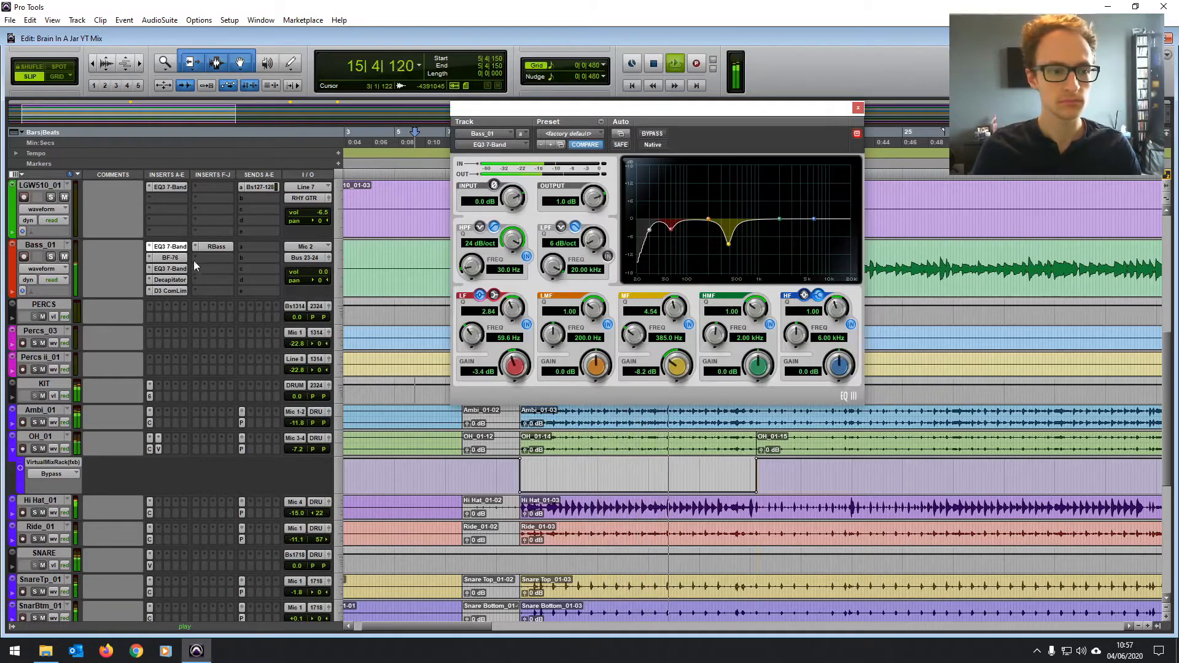
click(171, 268)
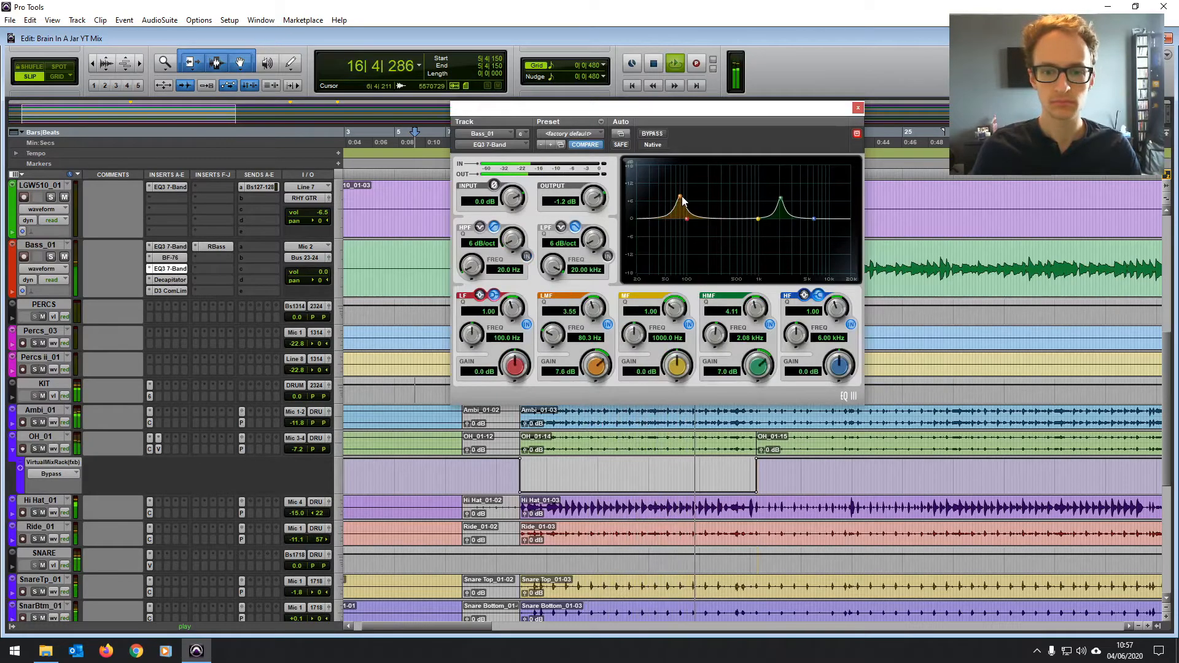
mouse_move(780, 198)
mouse_down()
mouse_move(796, 175)
mouse_move(798, 196)
mouse_up()
click(858, 109)
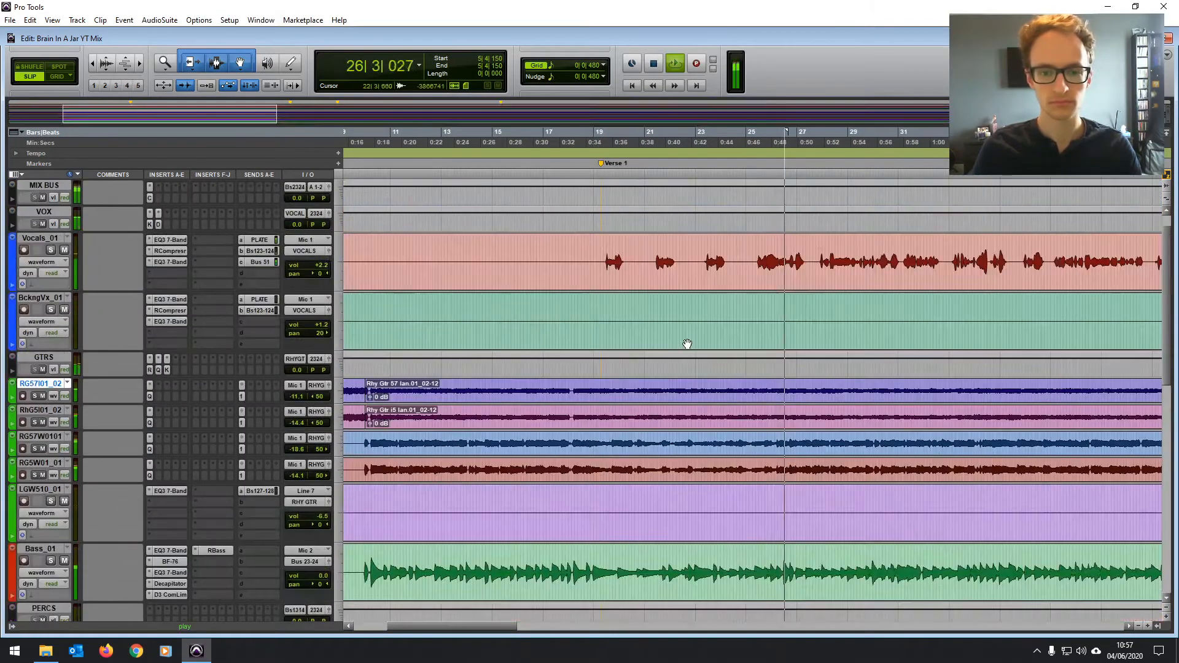
- Show the automation lanes under the vocal tracks and set the Vocals_01 lane to volume
scroll(687, 345, right, 1)
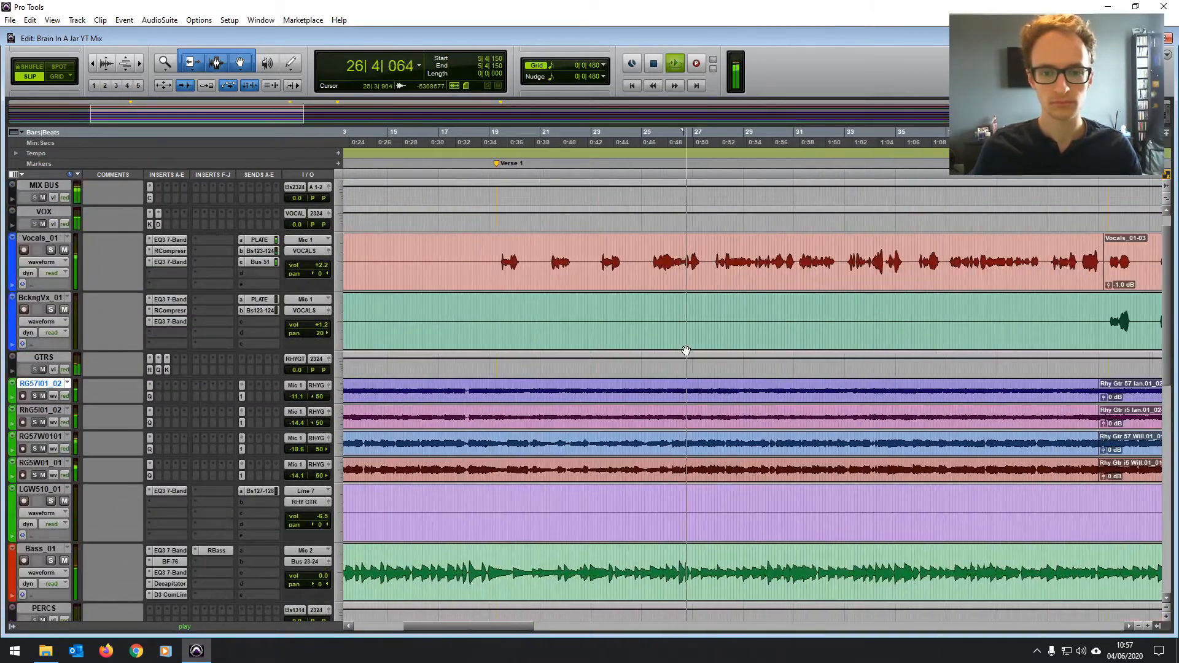
scroll(613, 340, up, 1)
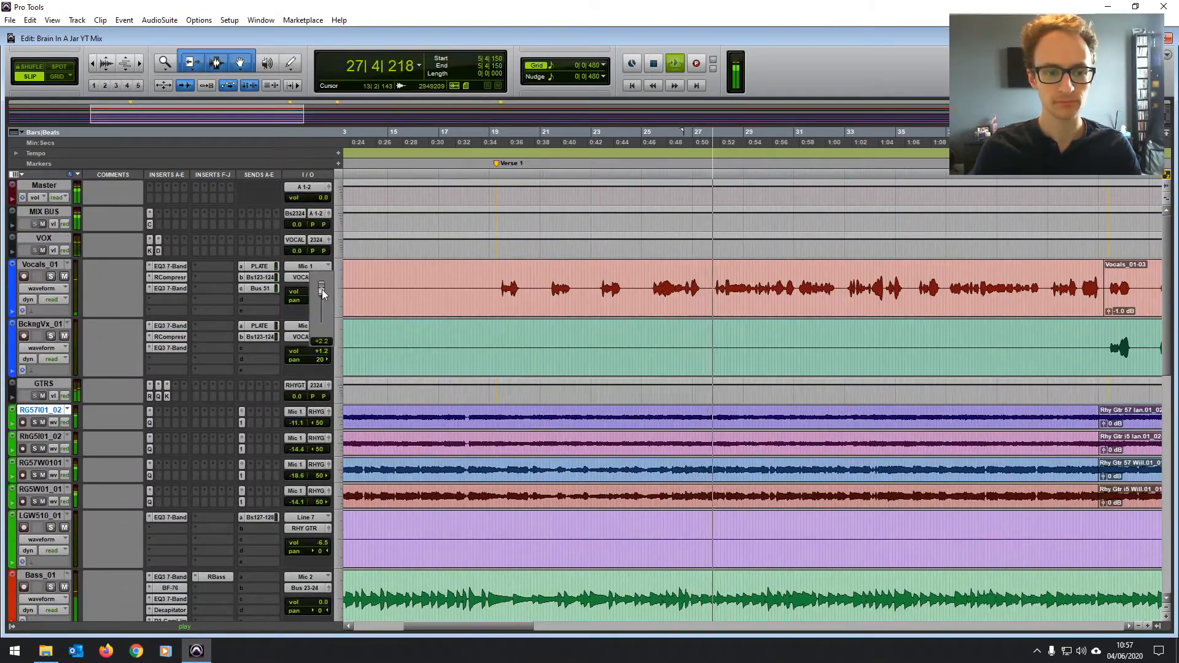
click(11, 315)
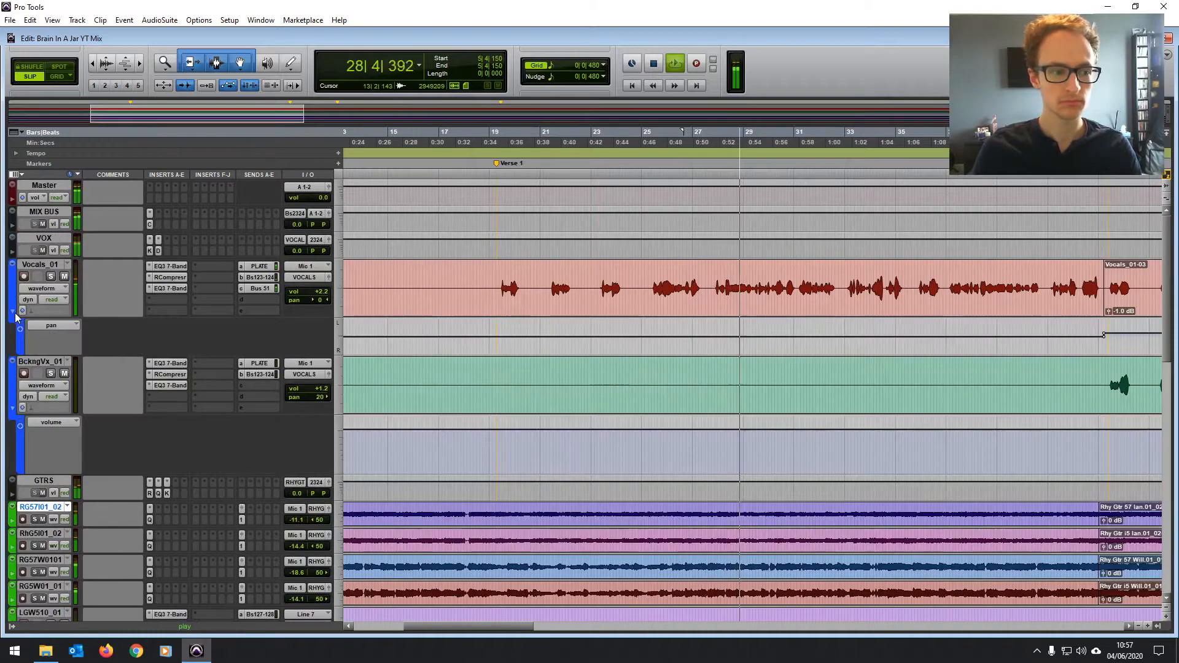
click(60, 325)
click(103, 331)
key(r)
key(r)
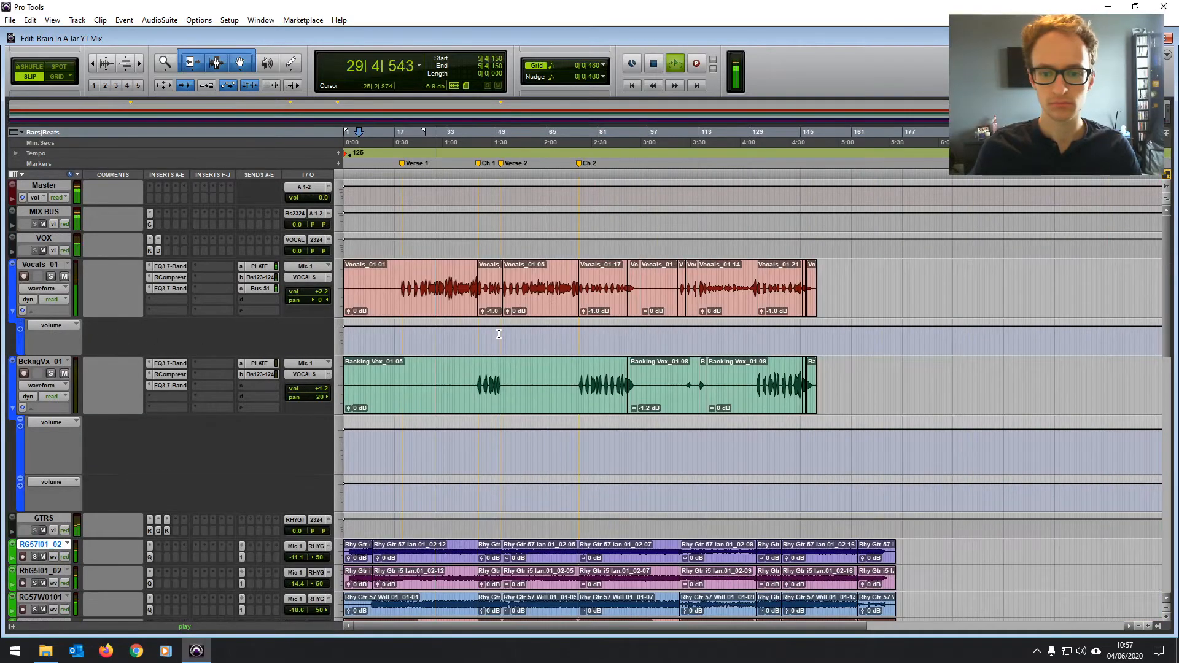
- Set the Vocals_01 volume to about +2.0 dB and adjust the backing vocal's volume, leaving the automation lanes hidden
click(320, 292)
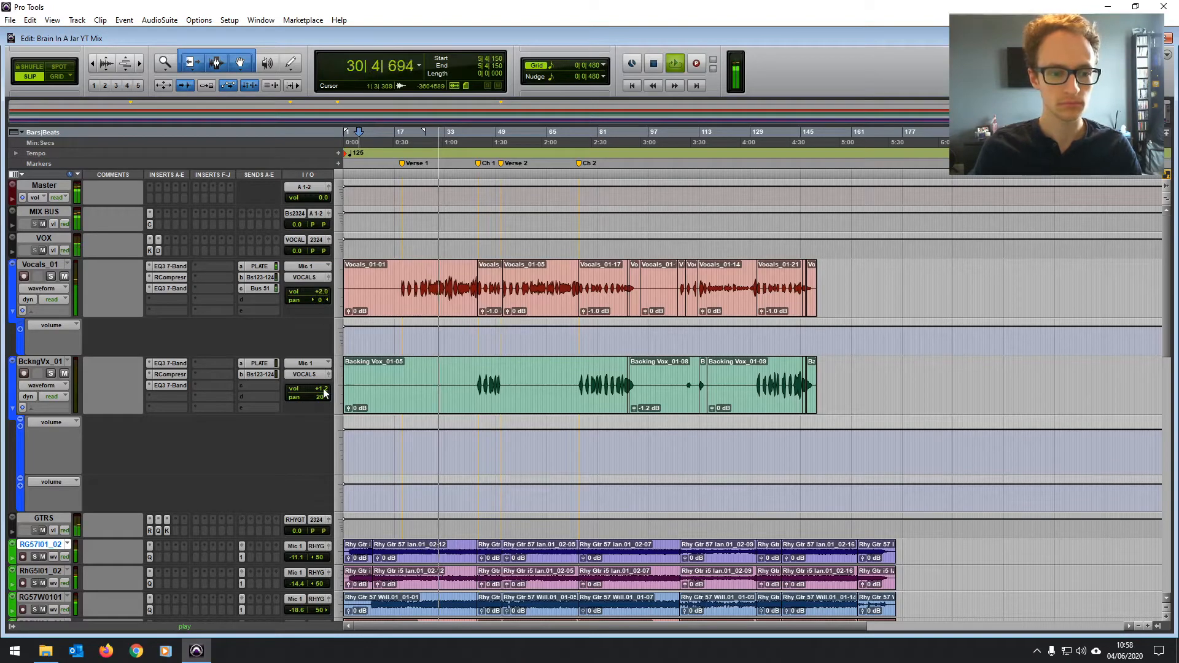
drag(324, 388, 325, 390)
alt+click(13, 310)
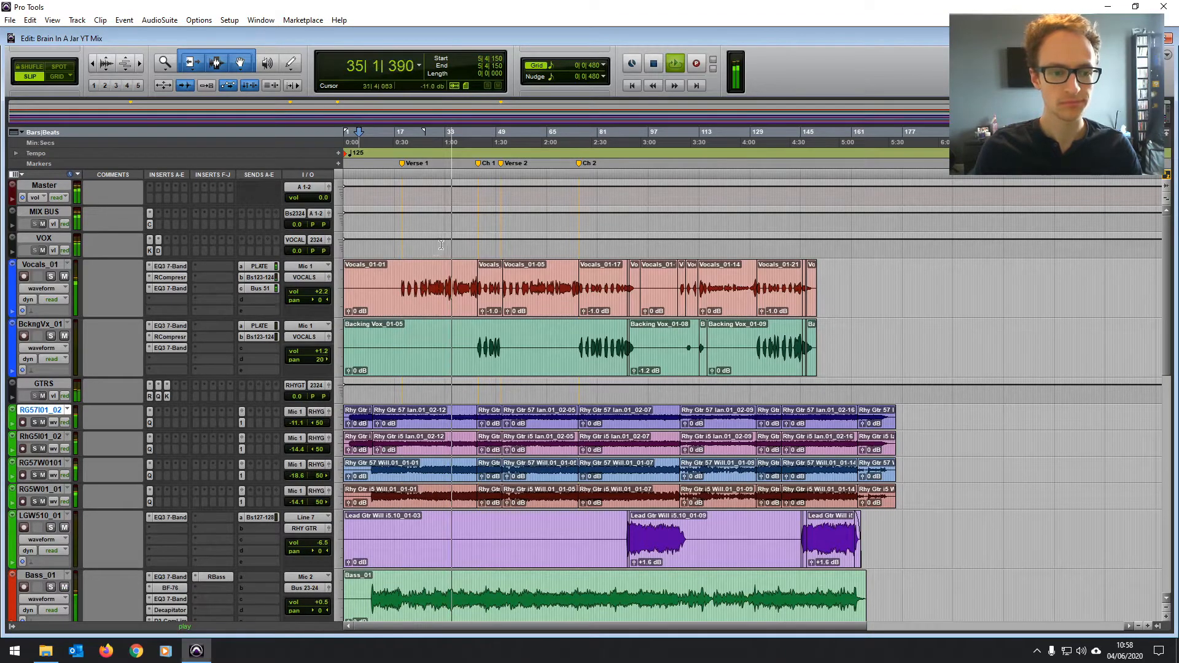
- Insert the multichannel Kramer Tape (stereo) plug-in on the MIX BUS track
click(158, 224)
mouse_move(181, 247)
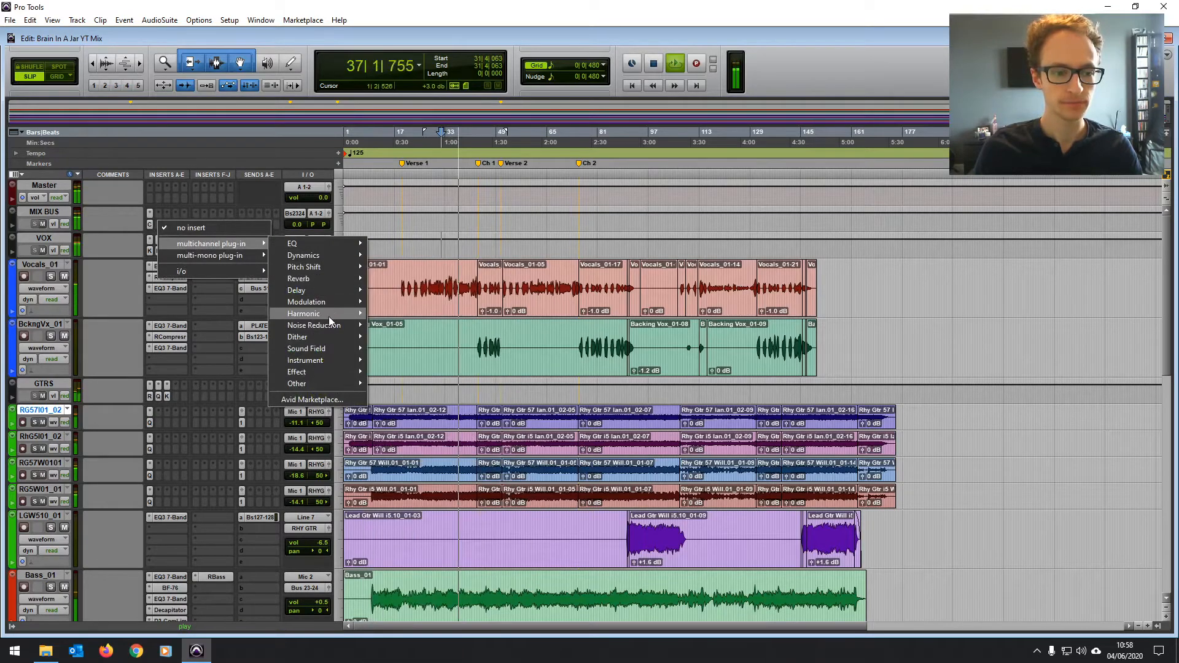
mouse_move(329, 316)
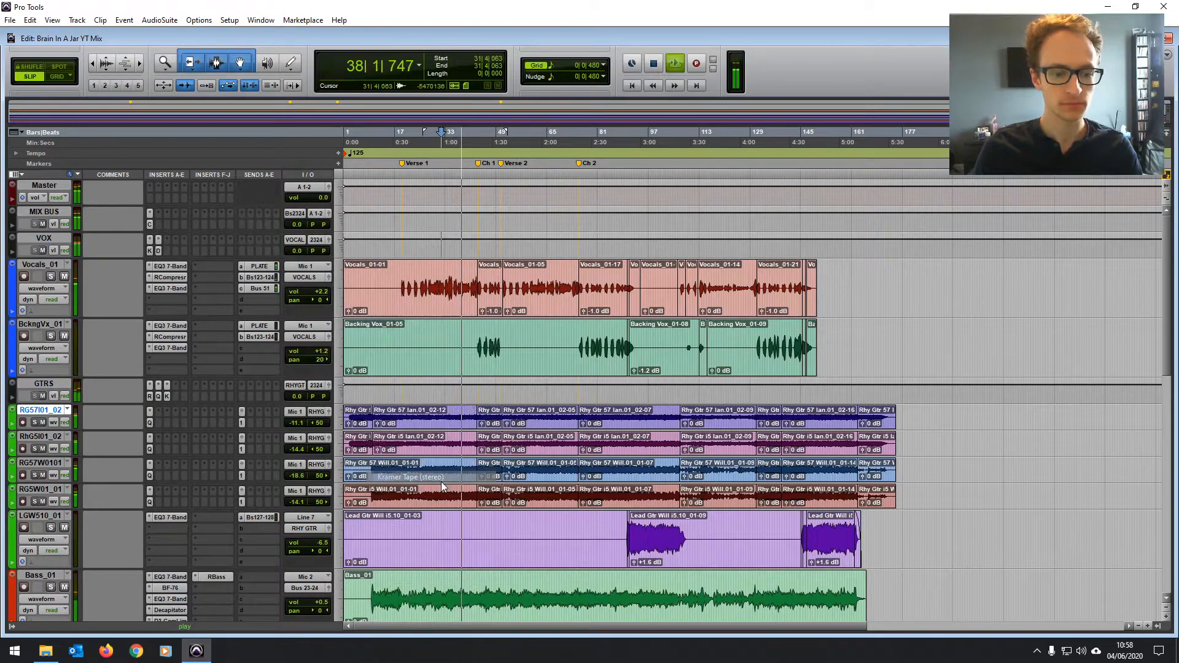
click(441, 480)
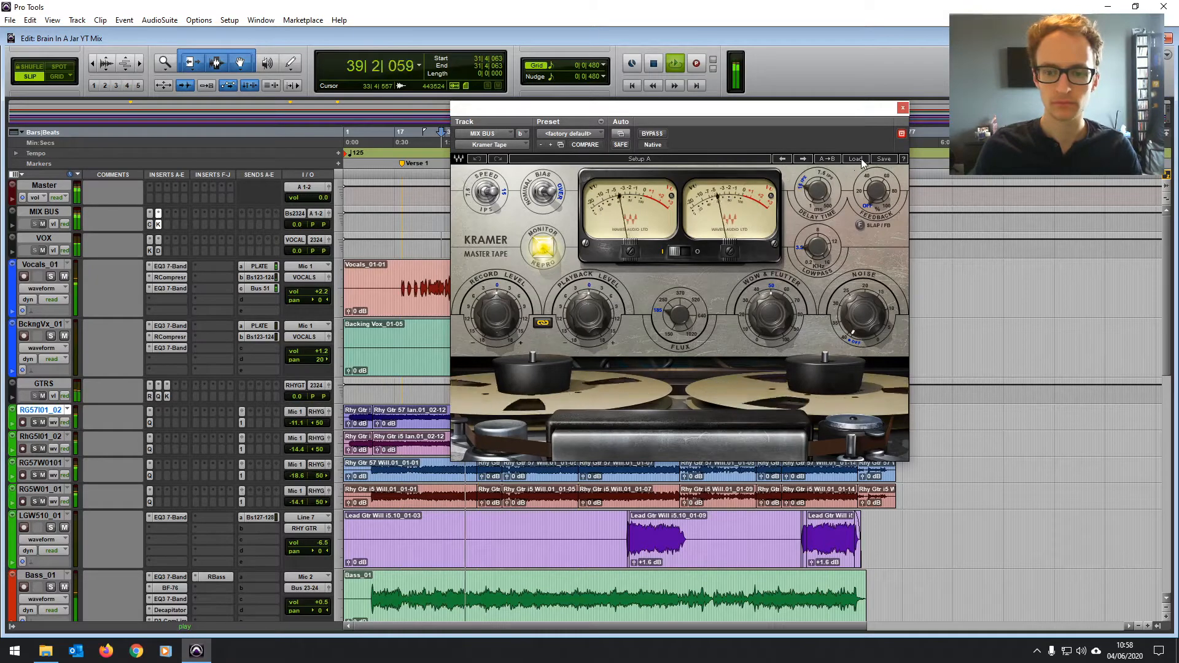
- Reduce Kramer Tape's Wow & Flutter to about 25 and compare the mix with the plug-in bypassed and active
drag(778, 315, 775, 338)
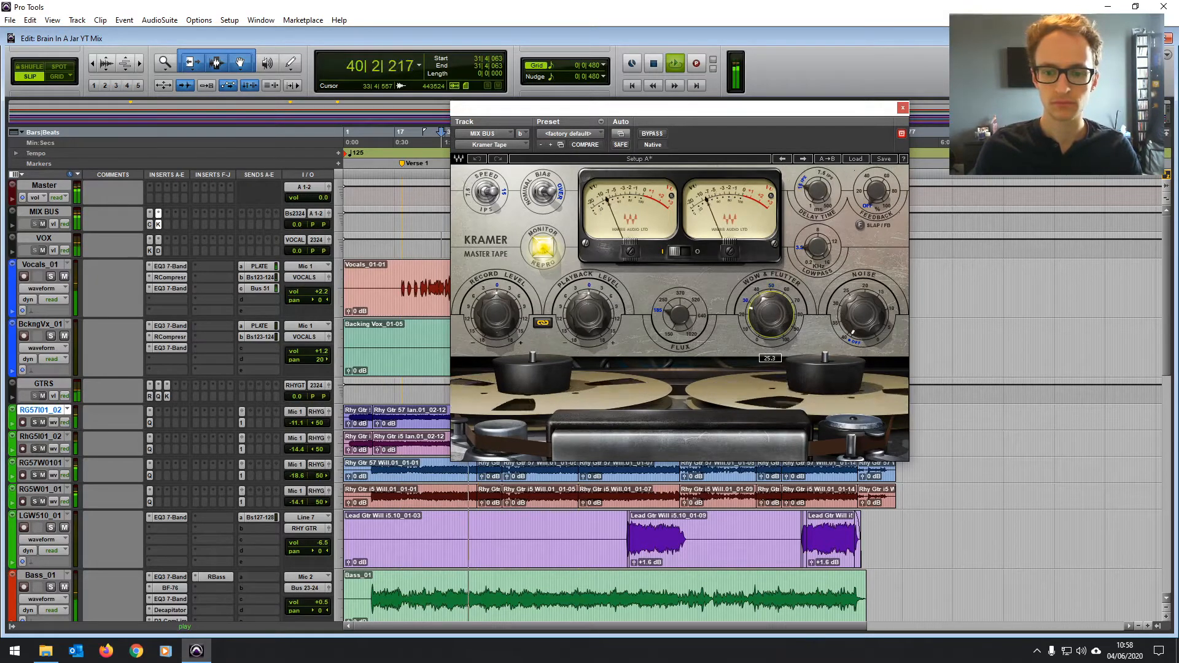
click(653, 135)
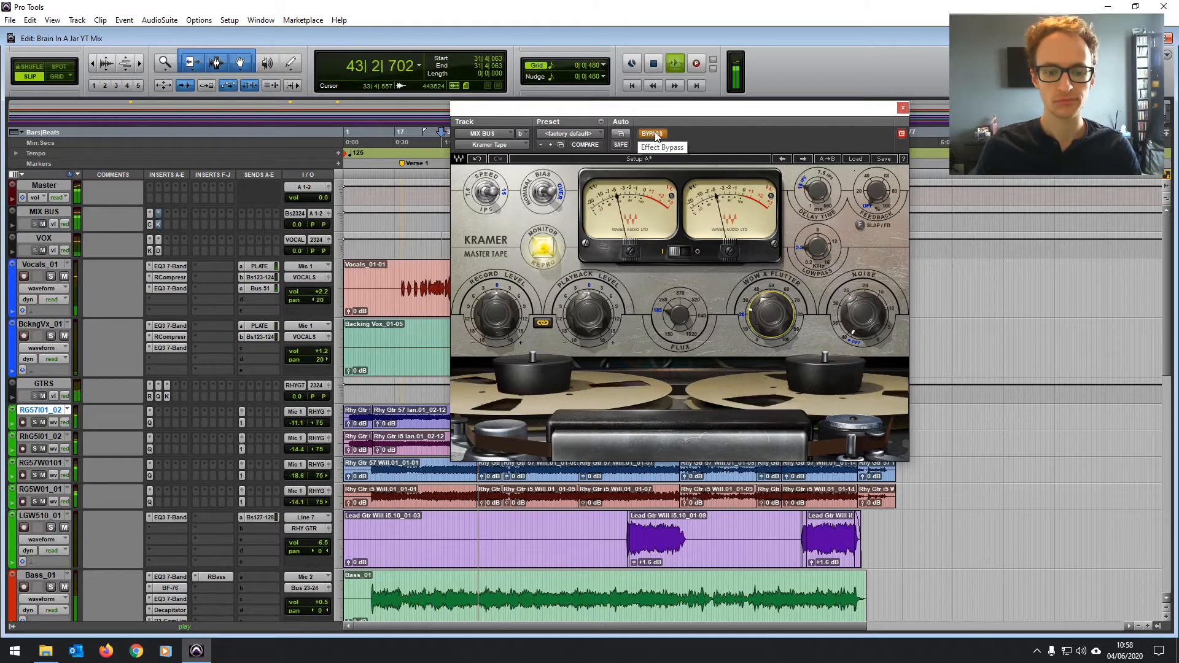
click(653, 134)
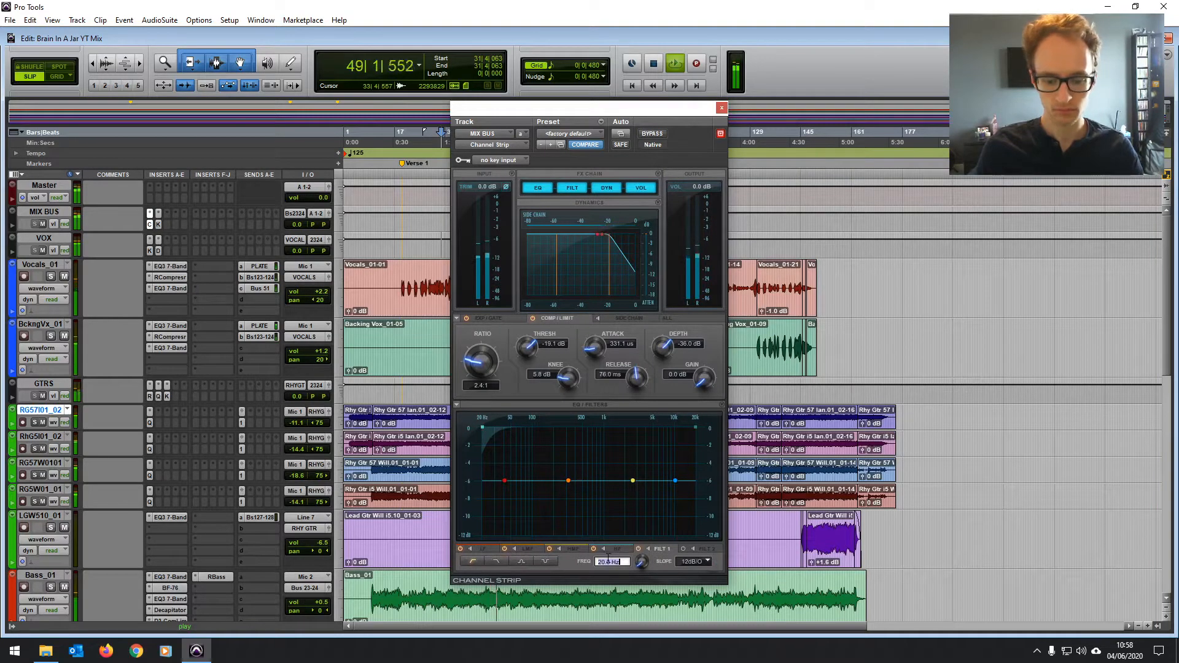
- In the MIX BUS Channel Strip, set the FILT 1 filter to 25 Hz and the LMF band to about 225.5 Hz, -0.6 dB, Q 27.11
text(25)
key(Return)
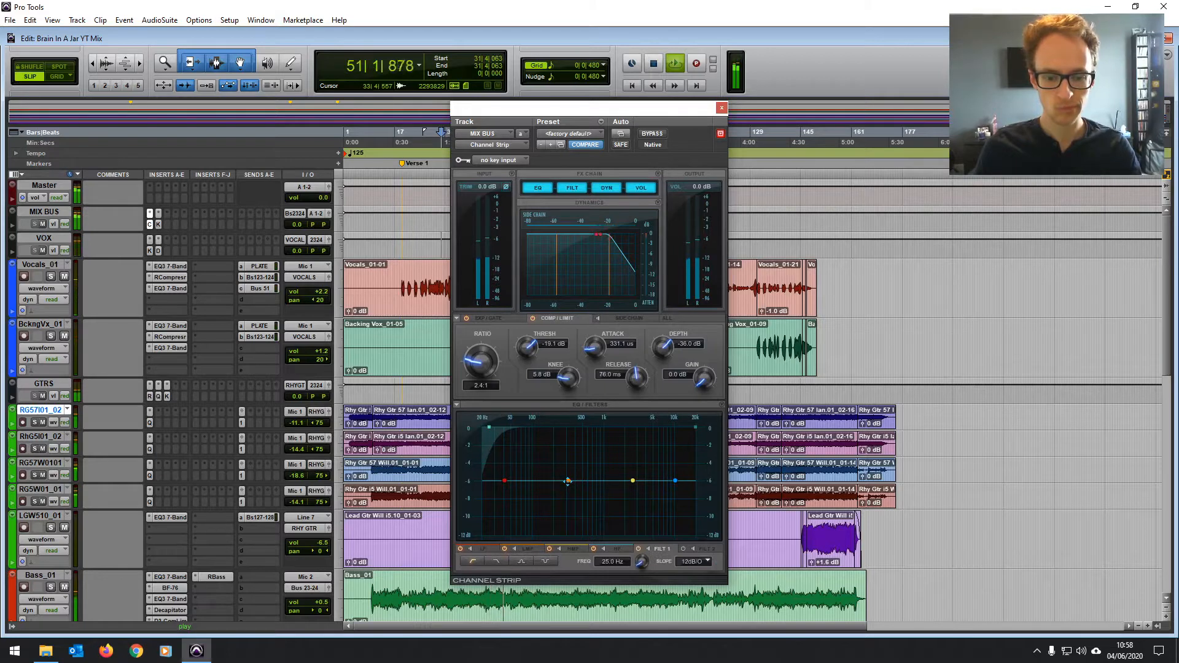
mouse_move(567, 481)
mouse_down()
mouse_move(561, 453)
mouse_move(576, 447)
mouse_move(554, 426)
mouse_move(567, 426)
mouse_move(519, 425)
mouse_move(556, 424)
mouse_move(556, 481)
mouse_up()
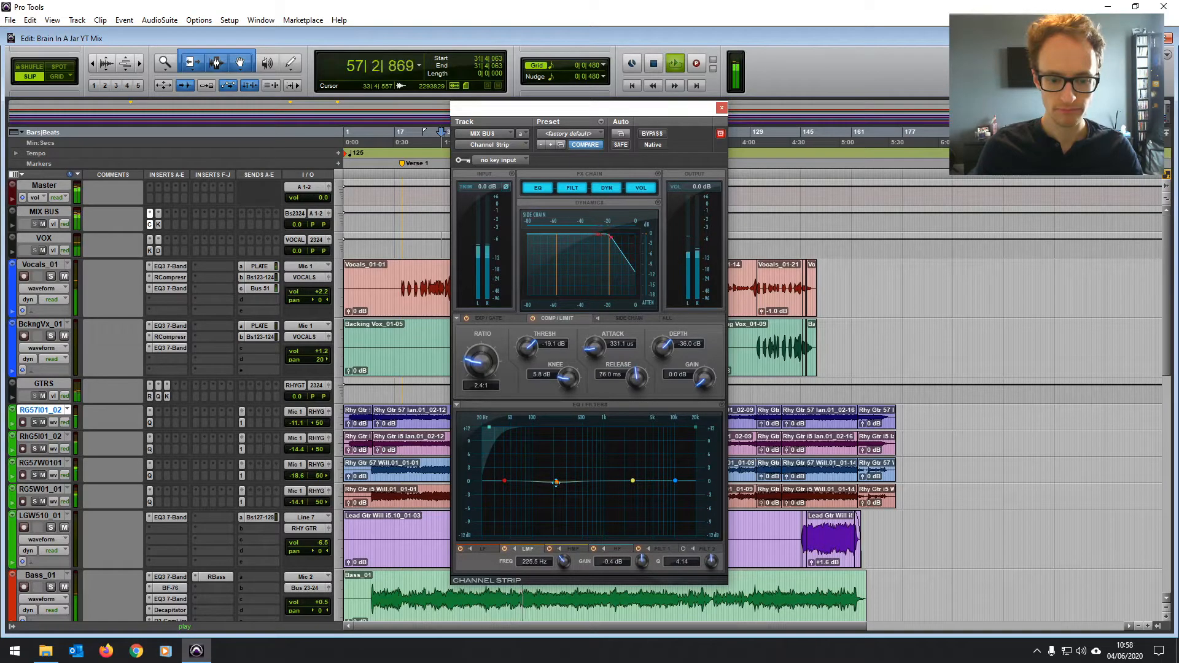
drag(716, 561, 717, 522)
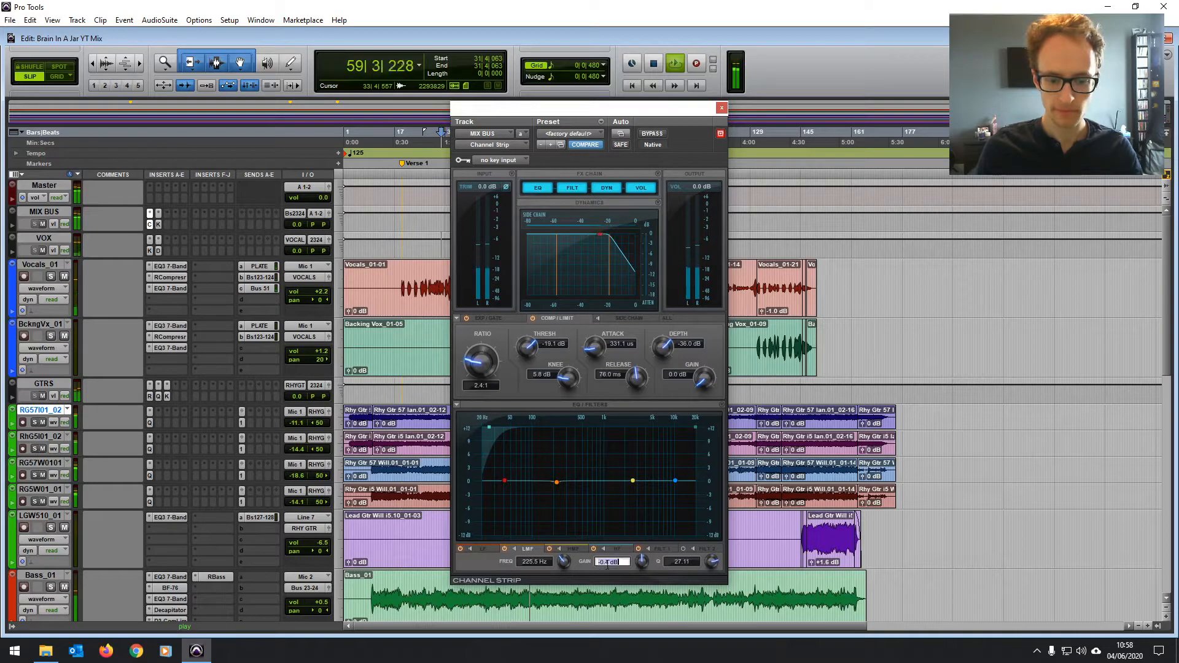
text(-0.6)
key(Return)
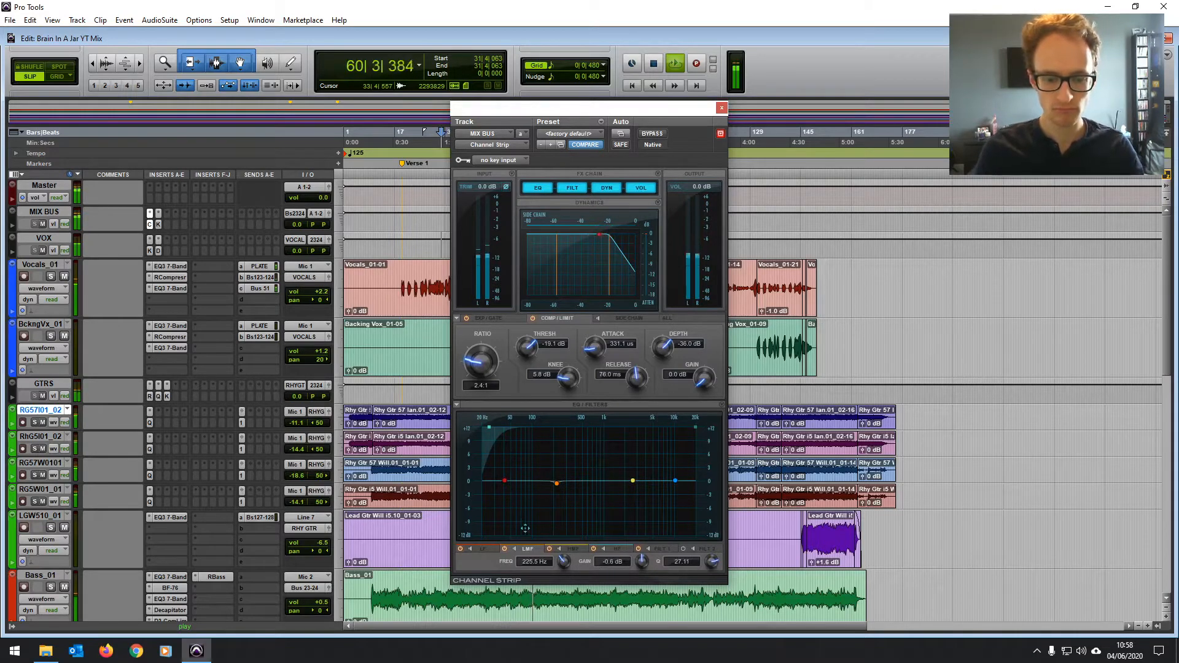
- Shape a slight, narrower boost around 61 Hz with the LF band of the MIX BUS Channel Strip EQ
click(474, 549)
drag(504, 480, 516, 468)
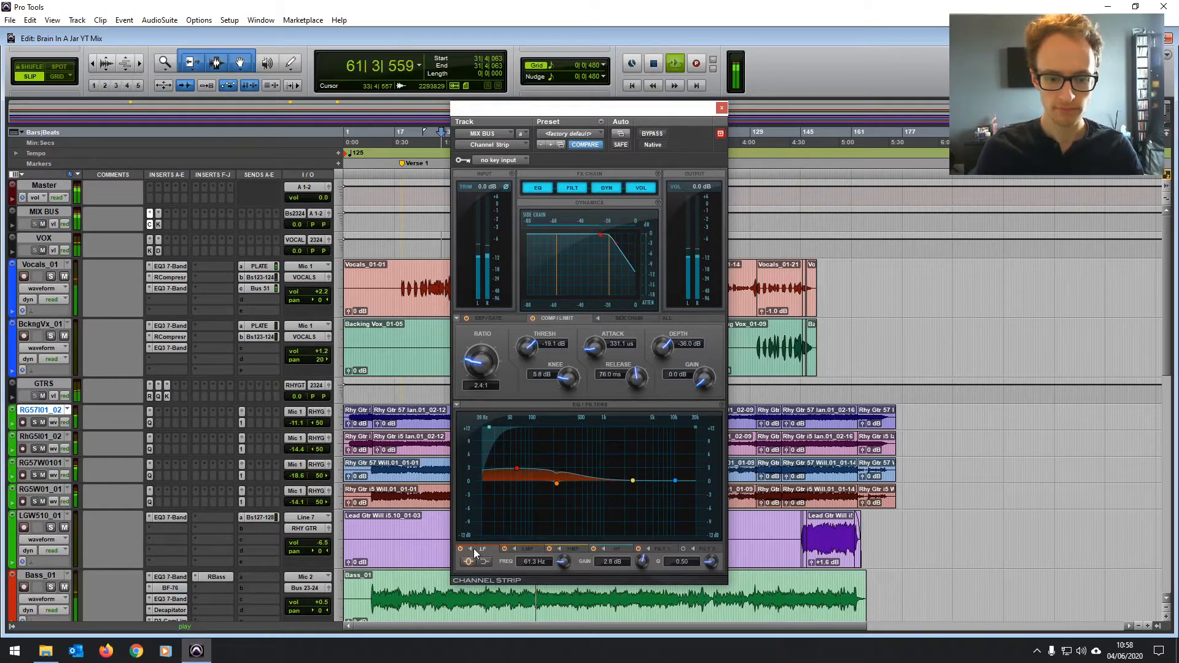
drag(710, 561, 705, 503)
mouse_move(516, 469)
mouse_down()
mouse_move(516, 427)
mouse_move(517, 479)
mouse_up()
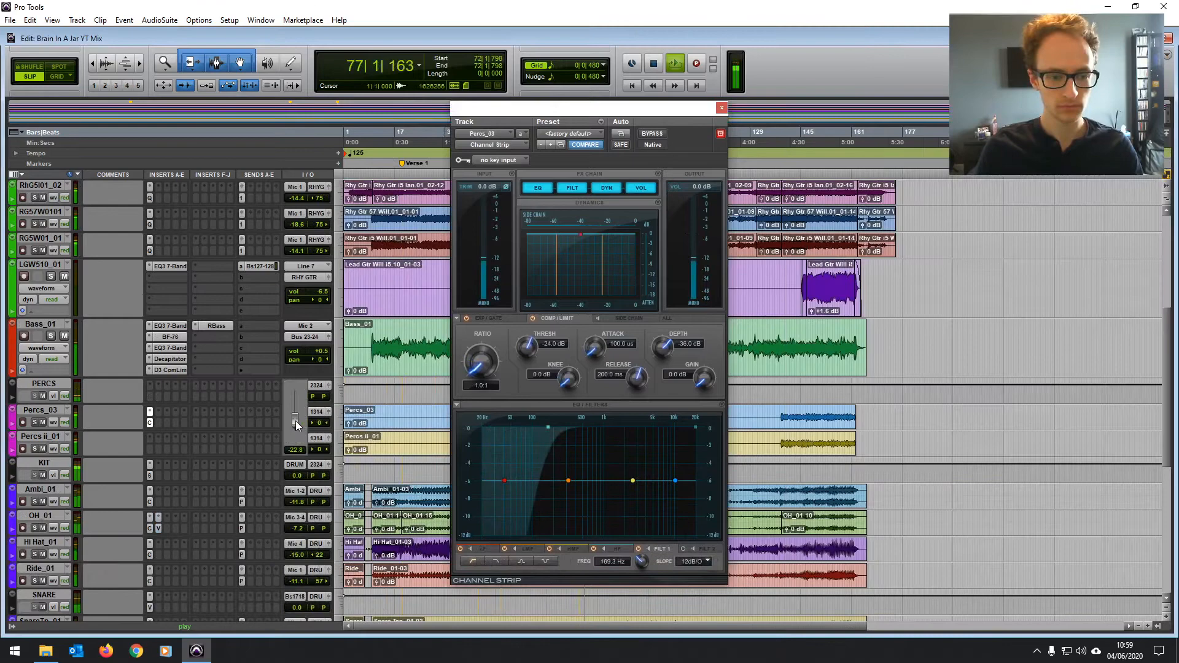
- Make a fine adjustment to the Percs_03 track's volume
drag(296, 422, 296, 423)
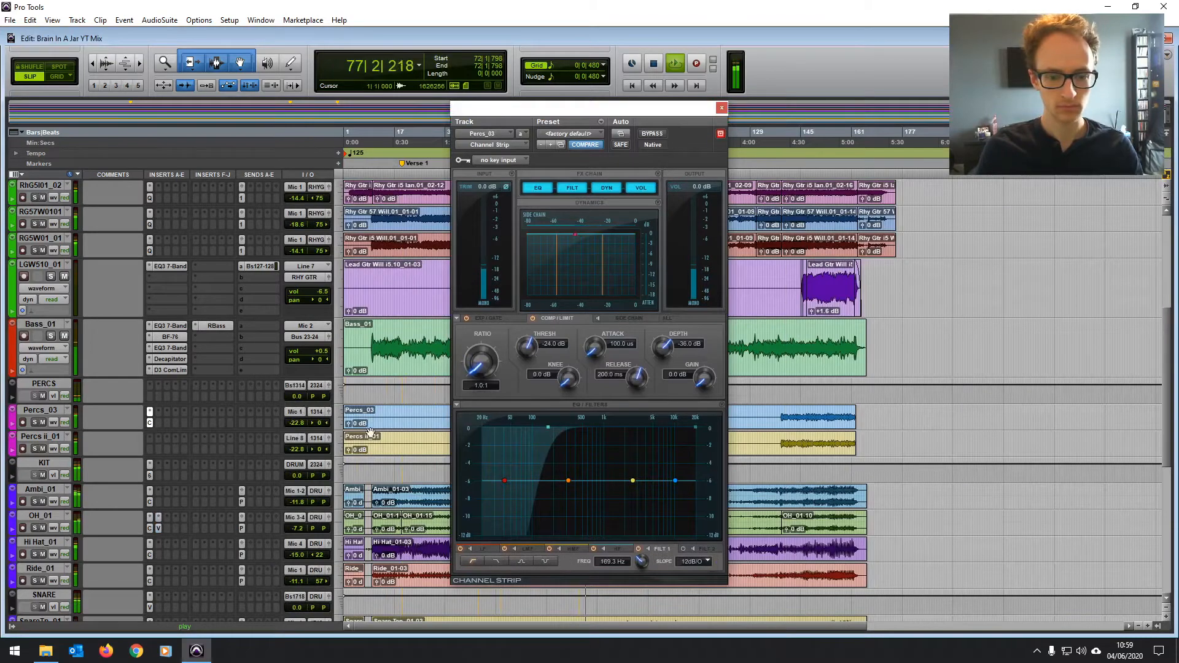
- In the Percs_03 Channel Strip, set FILT 1 to 179.6 Hz and the compressor to 3.0:1, -33.6 dB threshold, 457.1 us attack, 3.2 ms release
drag(547, 426, 549, 427)
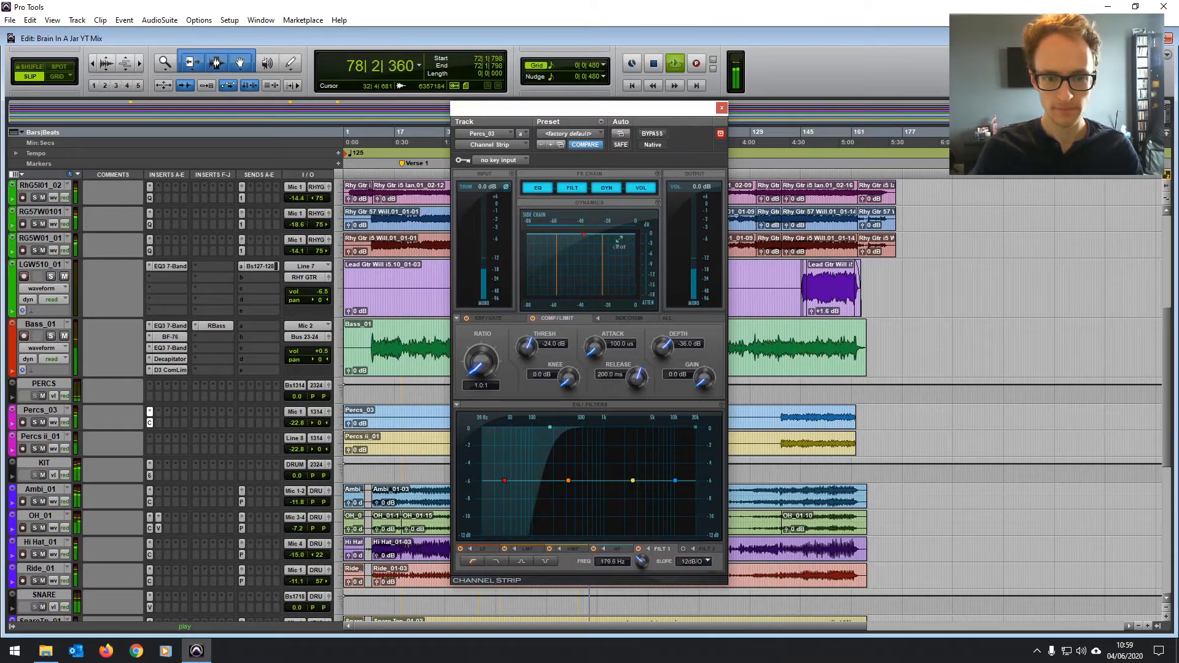
drag(619, 239, 592, 336)
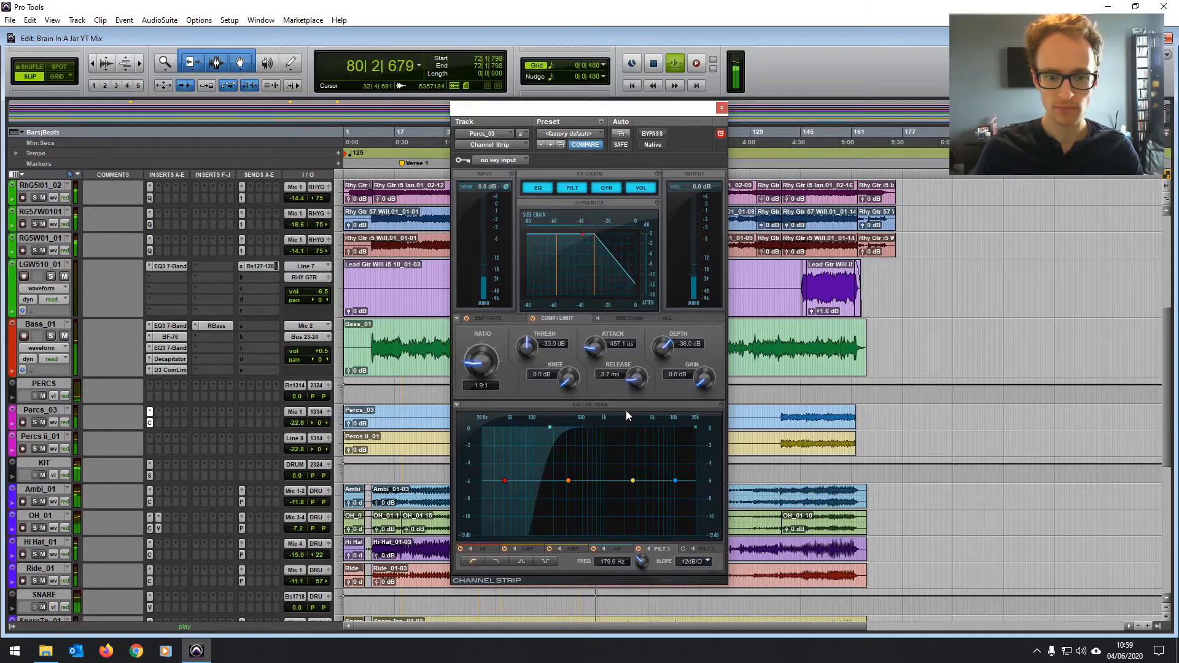
drag(482, 363, 481, 355)
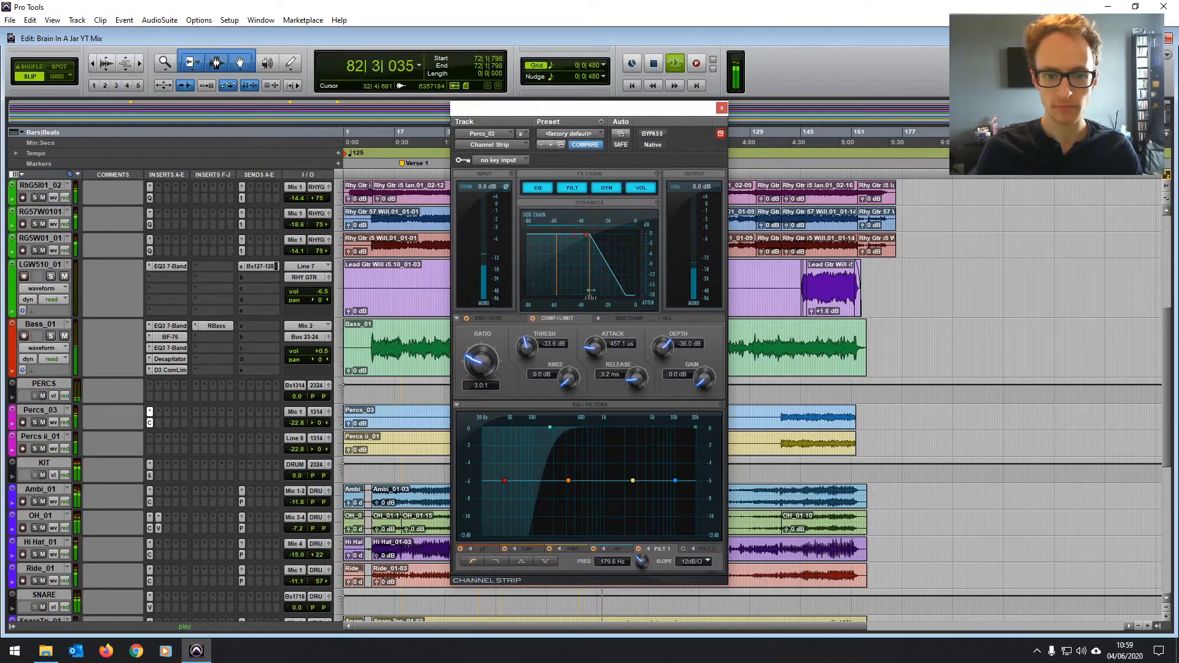
click(719, 108)
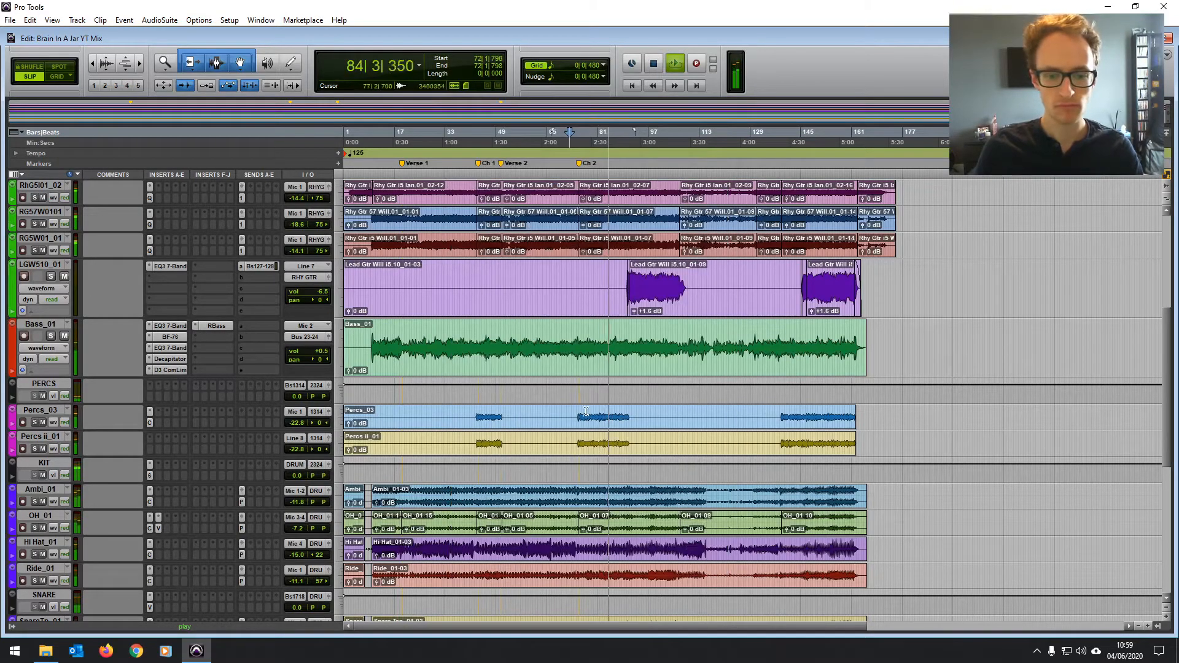
- Audition the Ch 2 percussion passage with the two Percs tracks soloed and the Percs_03 Channel Strip open
drag(576, 408, 628, 409)
key(space)
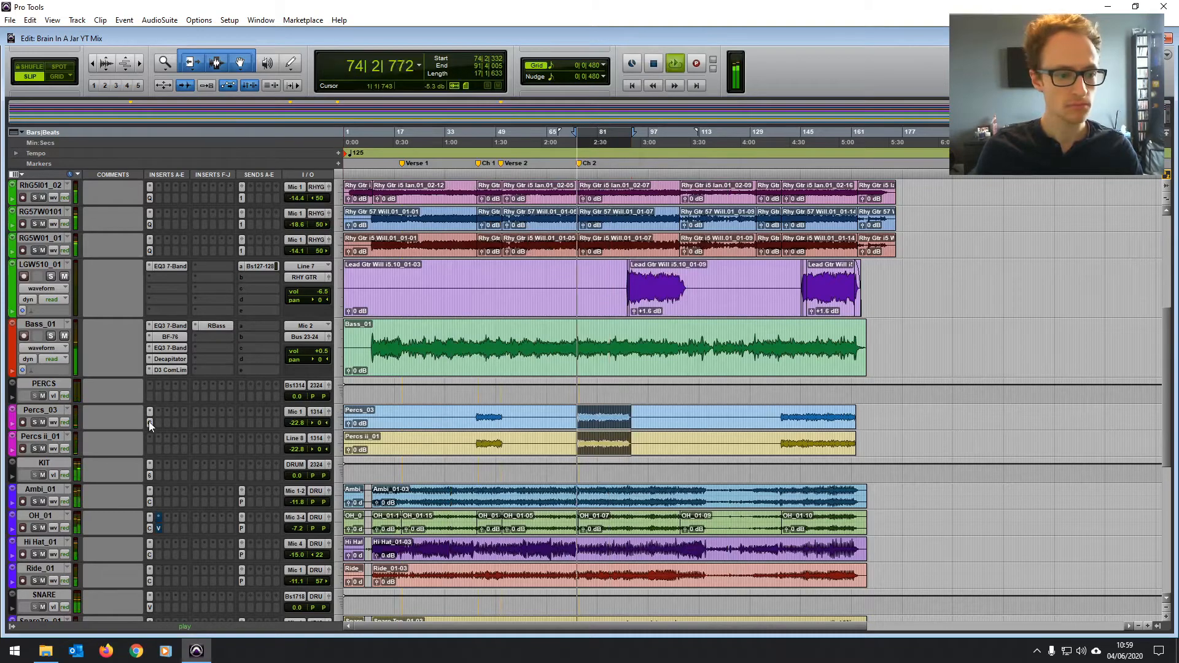
click(148, 423)
click(35, 422)
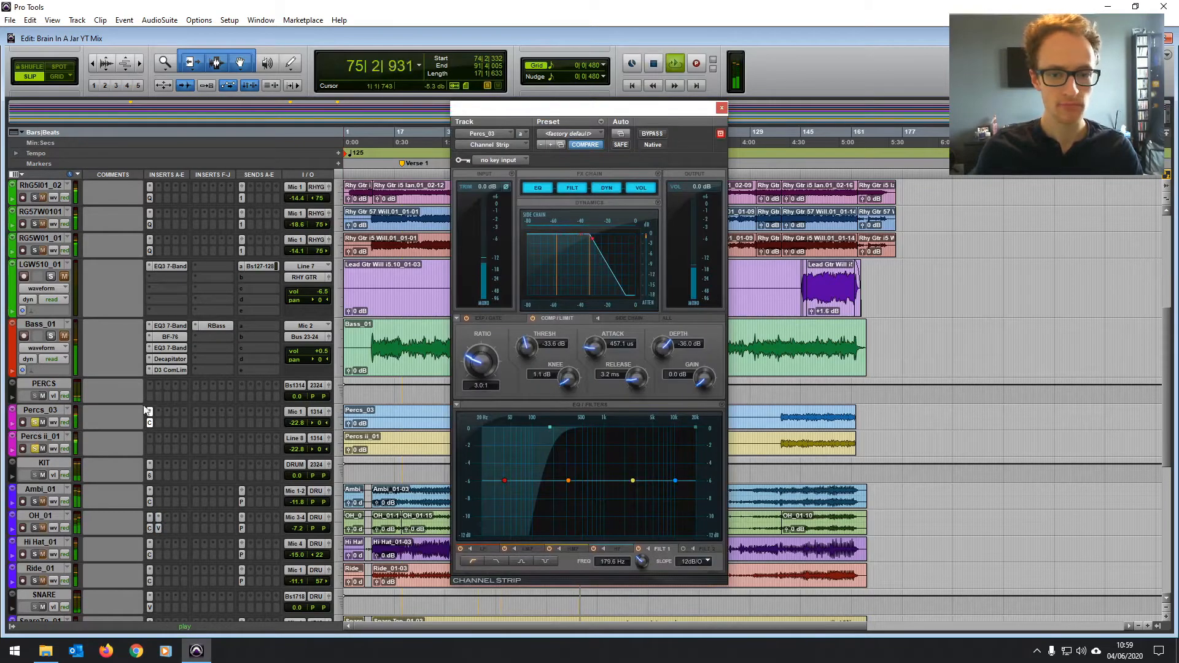
- Move the Channel Strip to the PERCS bus with a -58.6 dB threshold and an EQ boost of about 4.6 dB around 17.6 kHz
click(297, 396)
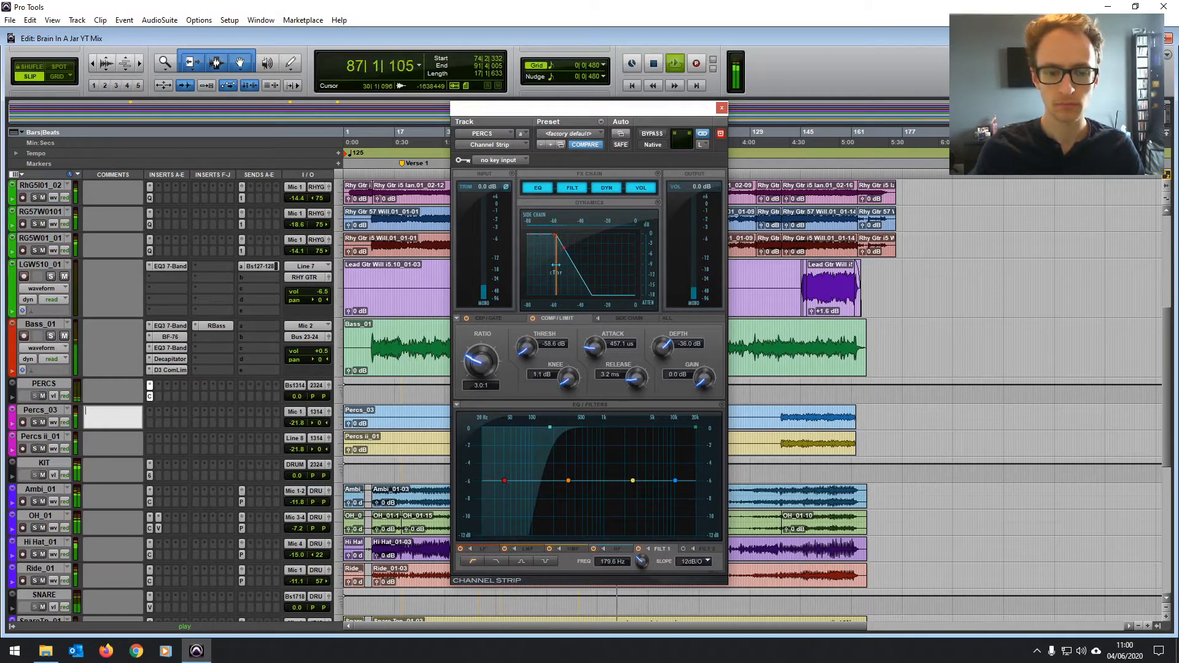
drag(676, 481, 689, 468)
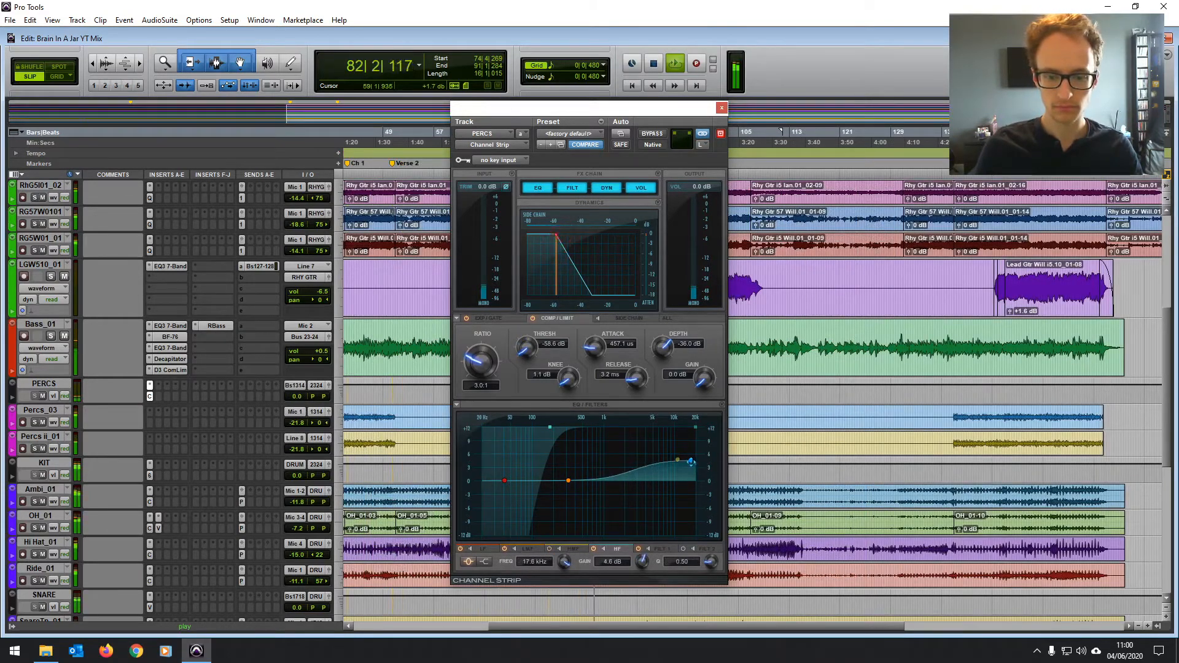
click(720, 108)
- Split the lead guitar's solo entry on LGW510_01 into two short clips at +4.4 dB and play from bar 89
click(631, 407)
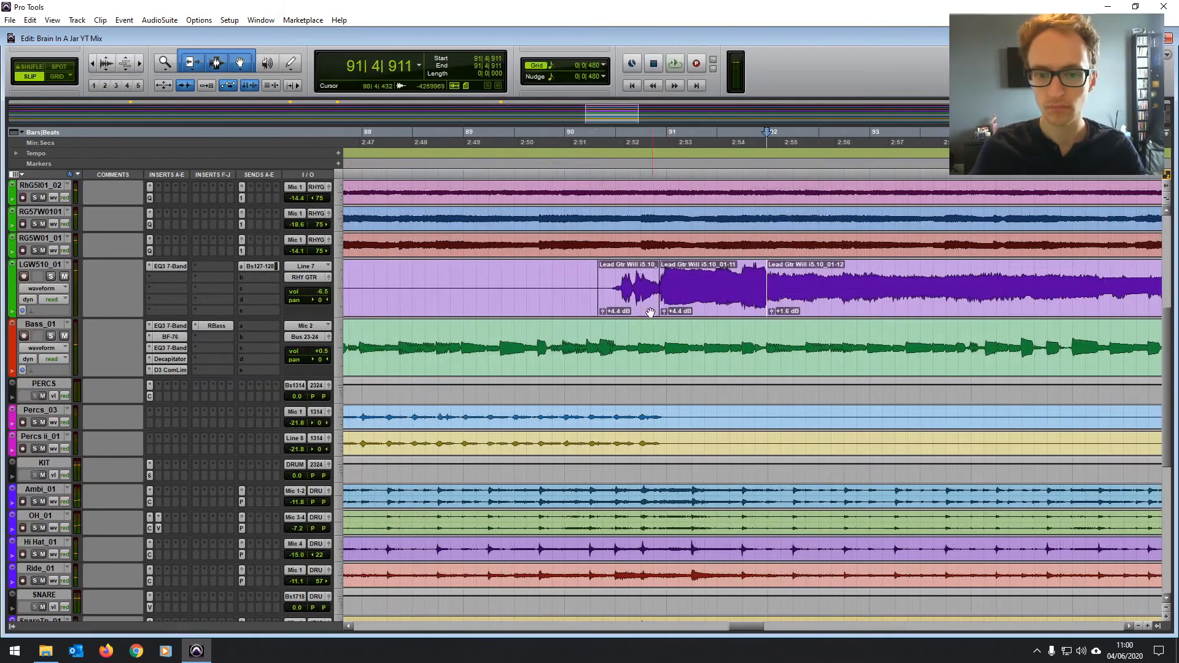
click(550, 300)
key(space)
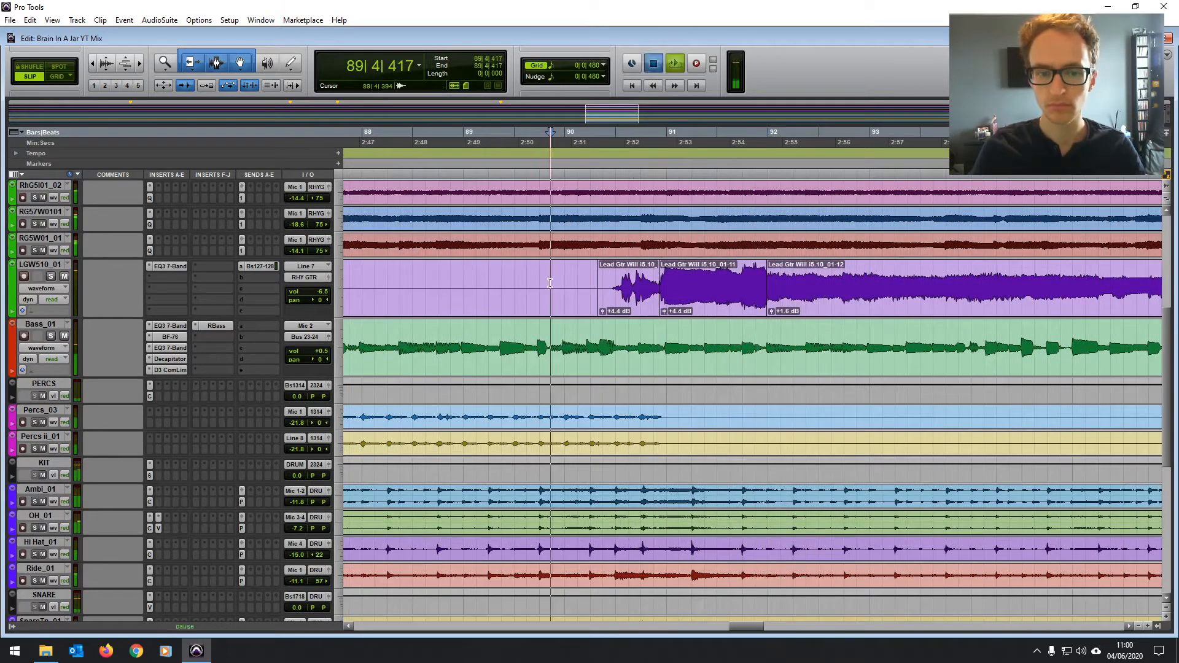
- Check the lead guitar and backing vocal inserts, and copy the Renaissance Axx settings from the GTRS bus
click(175, 266)
scroll(167, 302, up, 3)
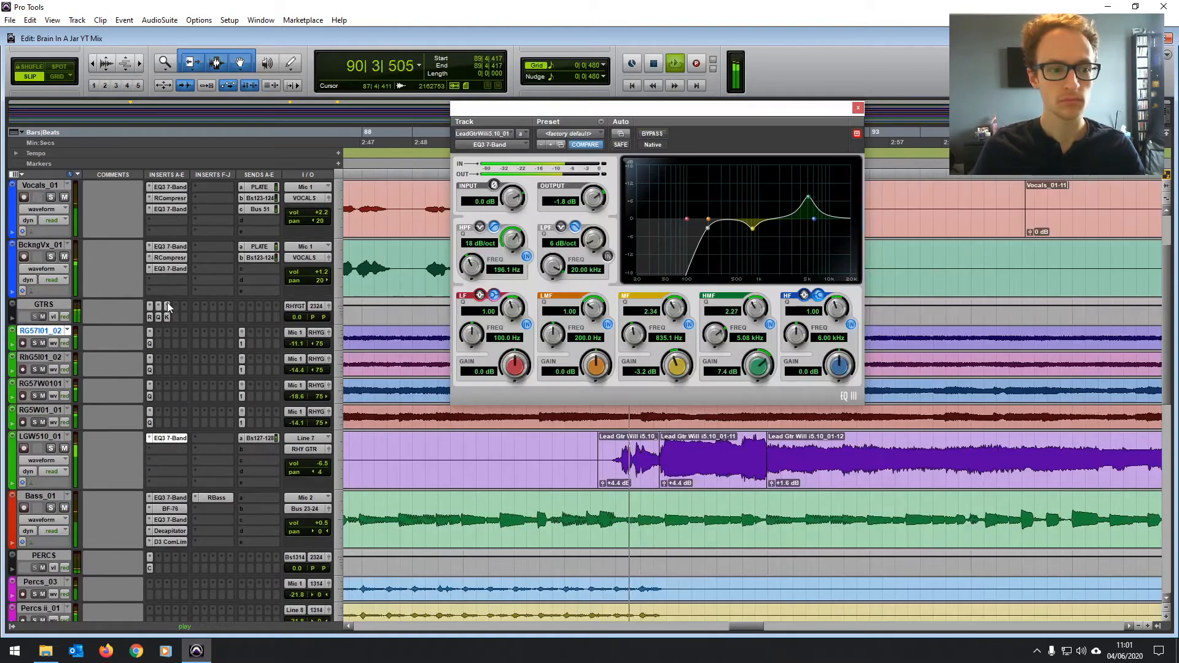
click(170, 258)
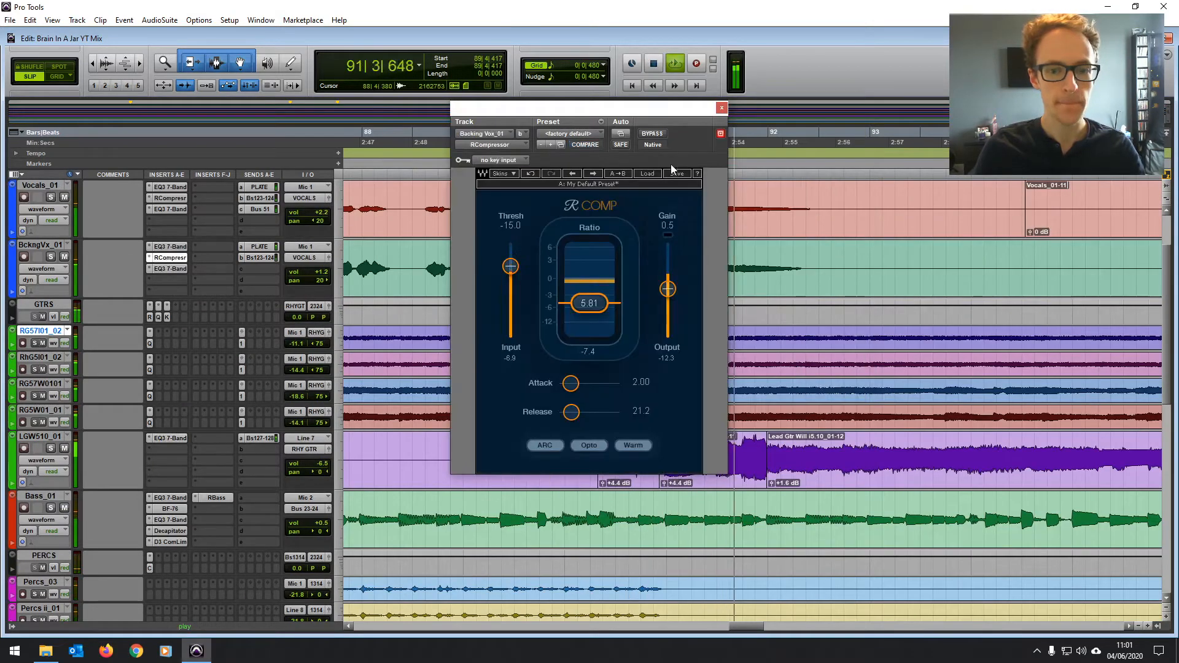
click(721, 108)
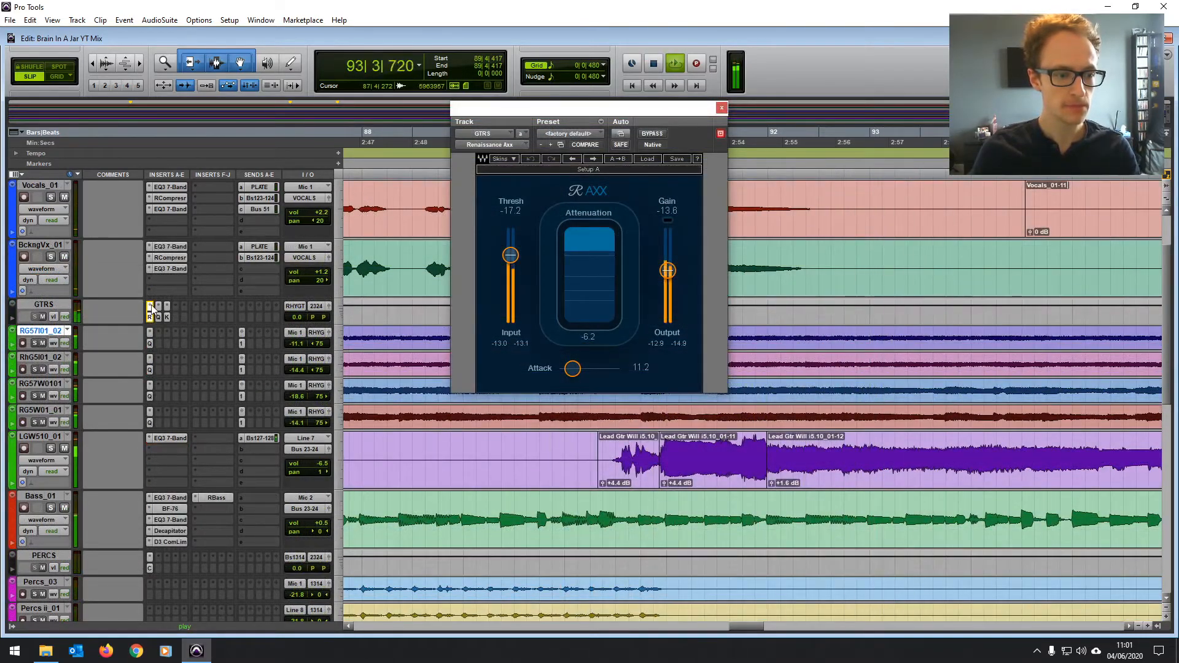
click(620, 133)
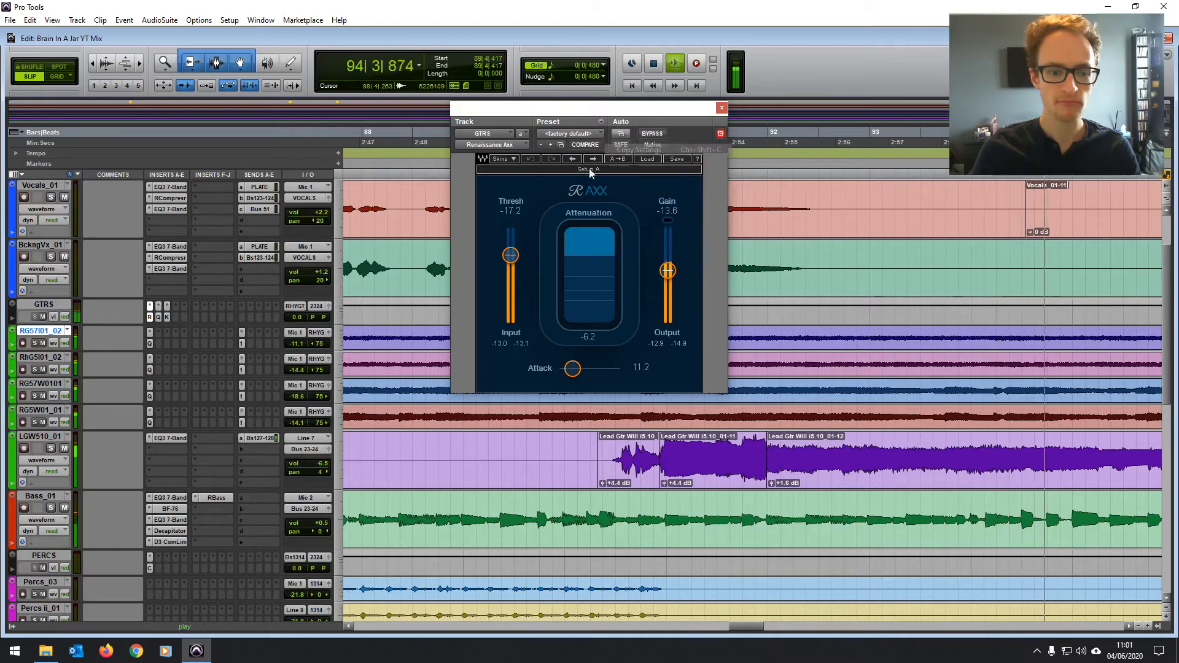
- Insert a mono Renaissance Axx after the EQ on LGW510_01, paste the copied settings and set its threshold to -8.9
click(168, 451)
click(167, 451)
mouse_move(202, 468)
mouse_move(283, 482)
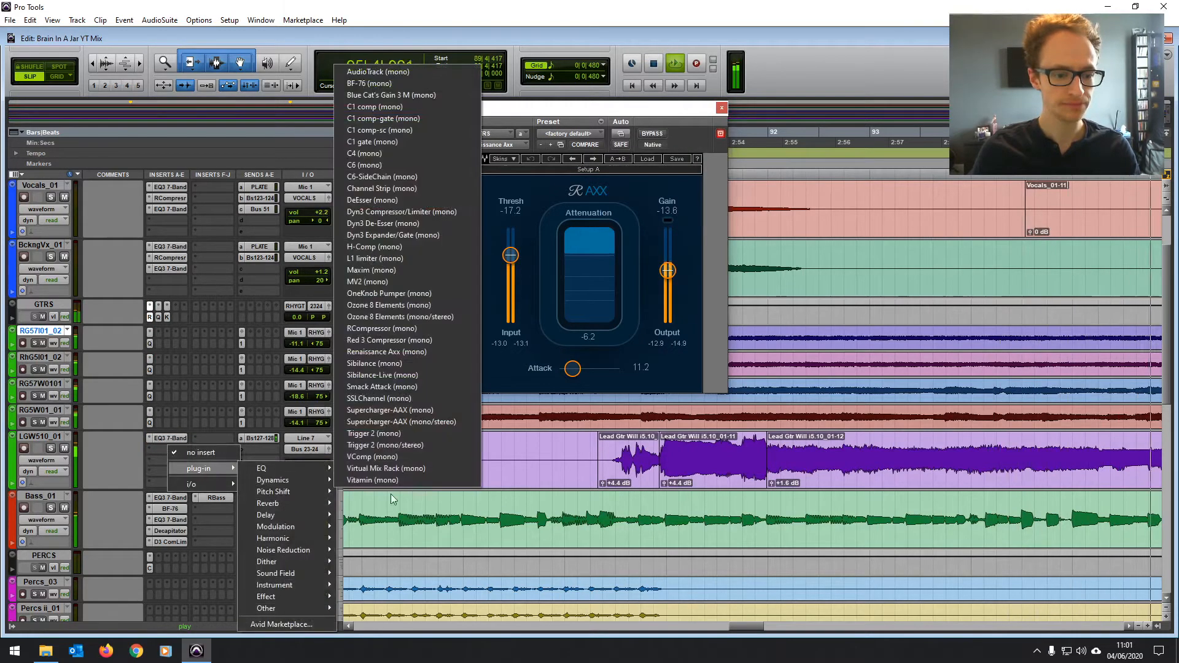
click(378, 350)
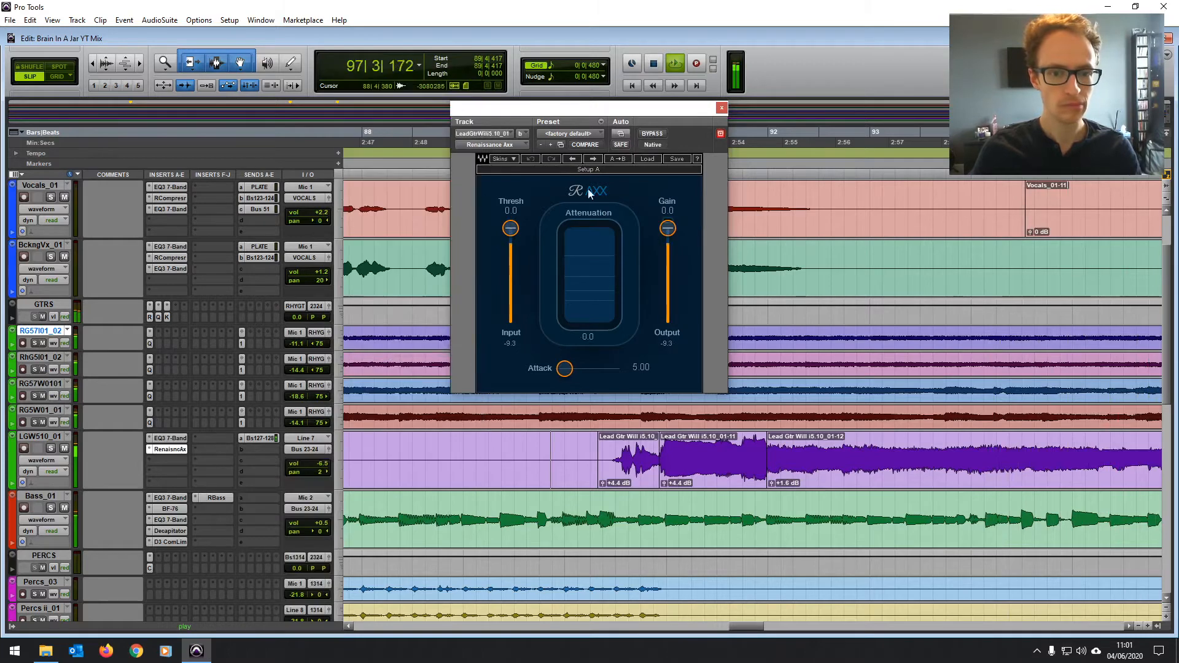
click(602, 133)
click(629, 157)
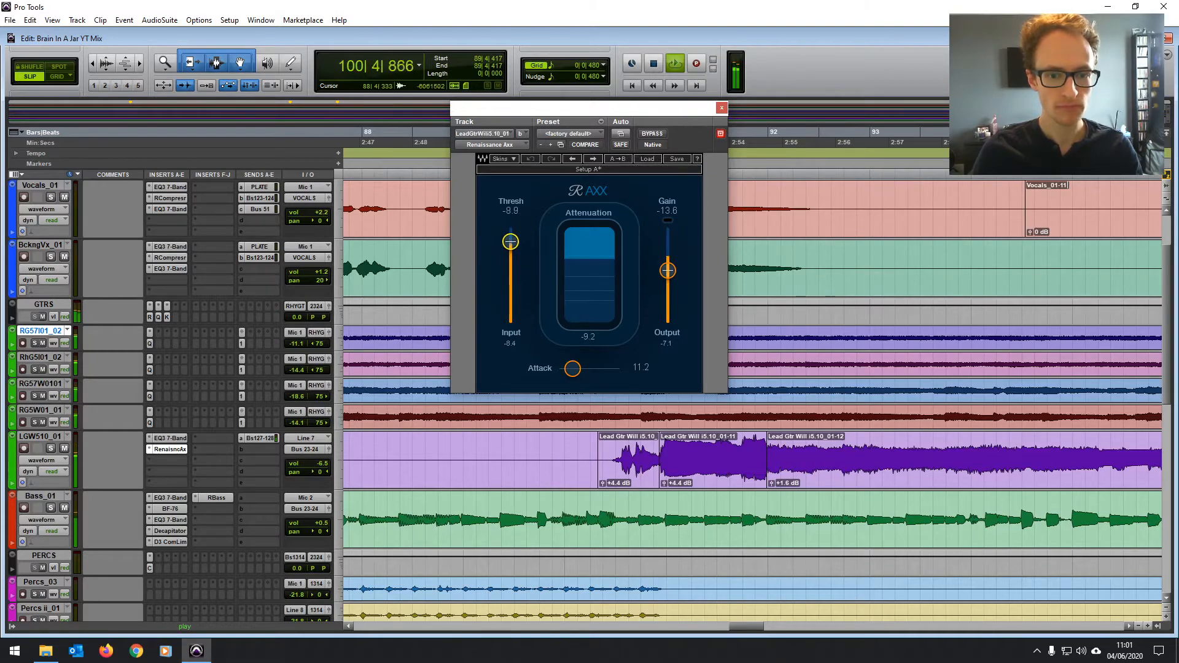
- Raise the lead guitar Renaissance Axx gain to about -8.0, comparing the sound with the plug-in bypassed and active
scroll(856, 482, down, 2)
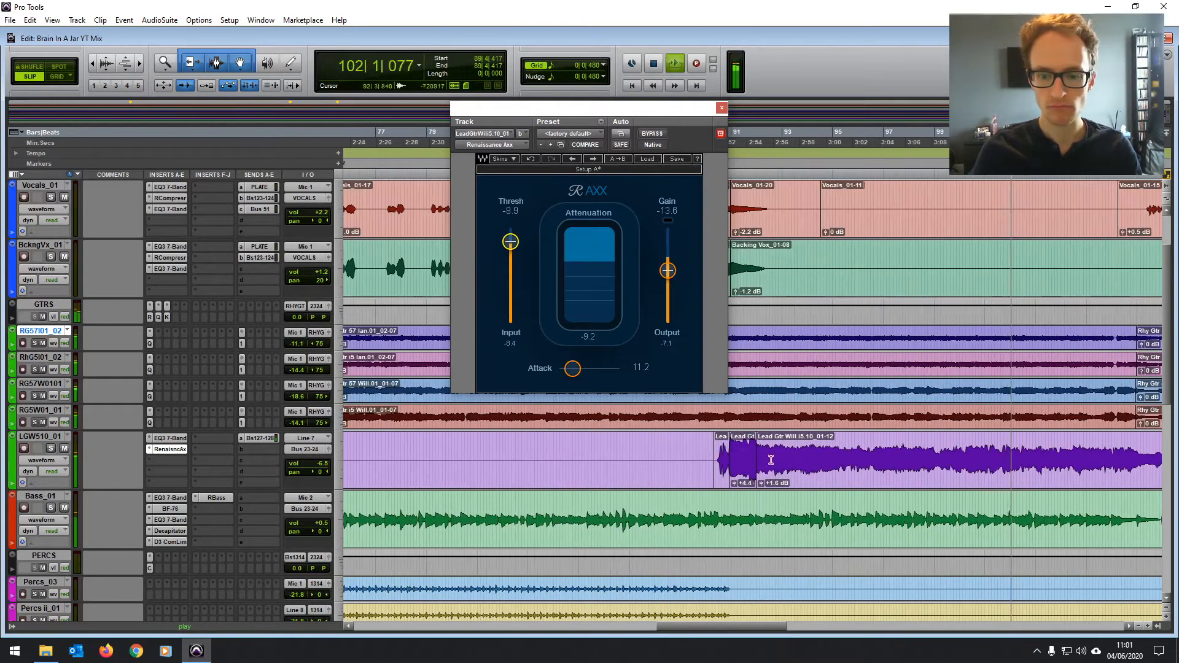
drag(667, 271, 668, 259)
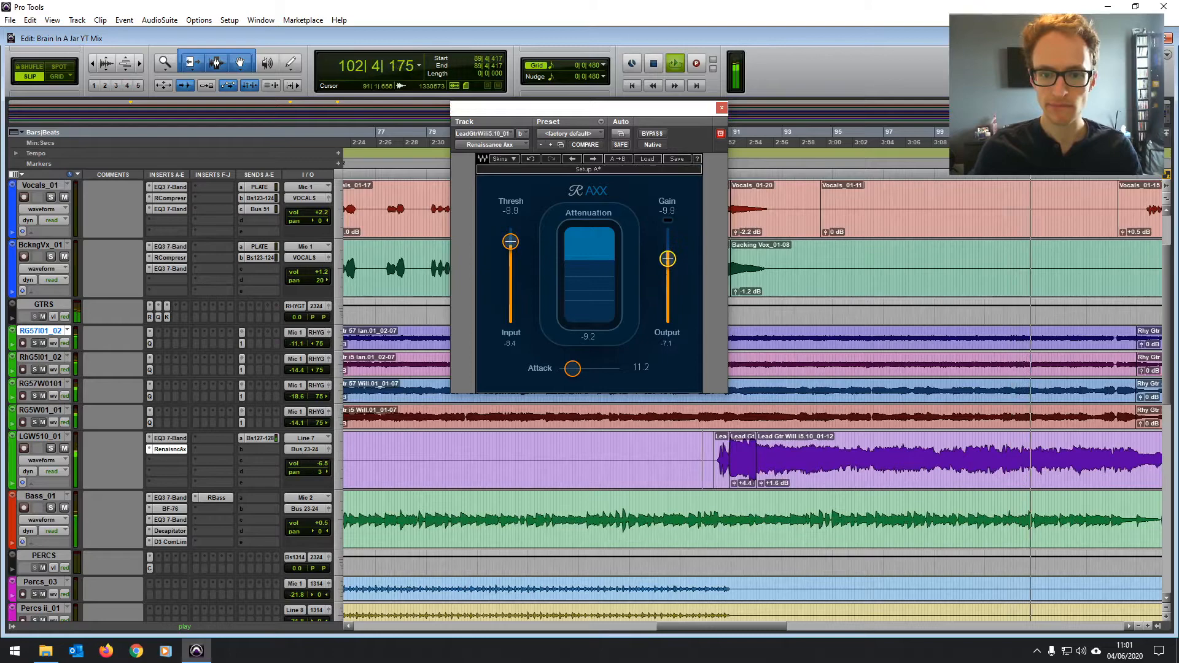
click(649, 134)
click(649, 135)
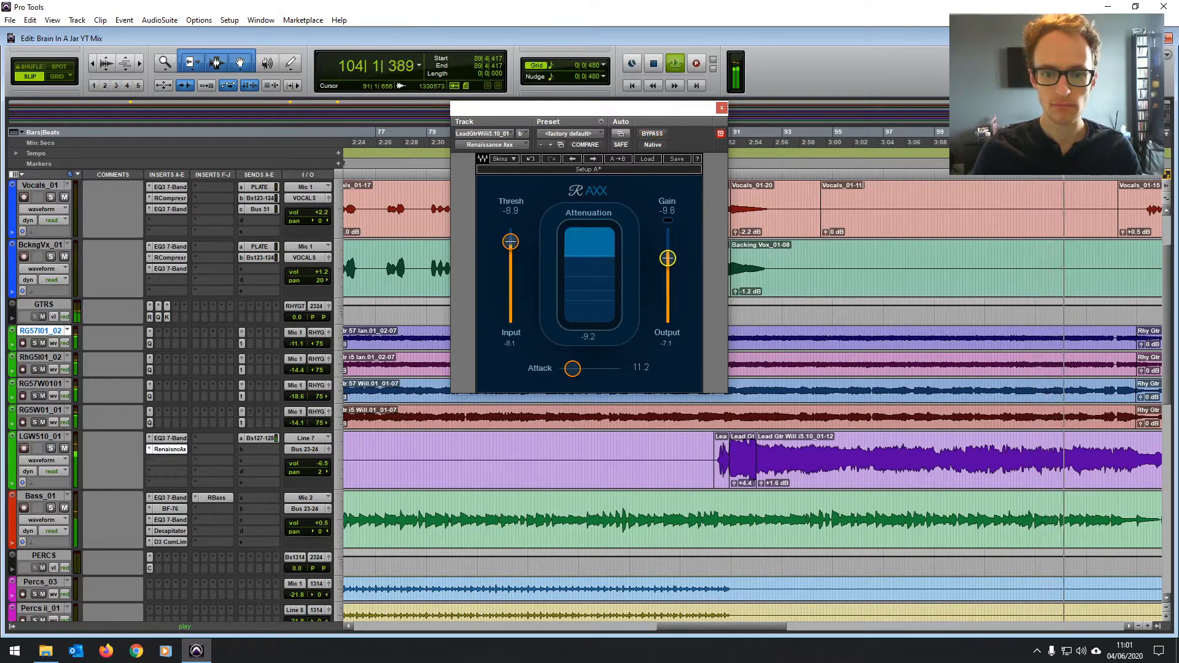
drag(668, 258, 668, 252)
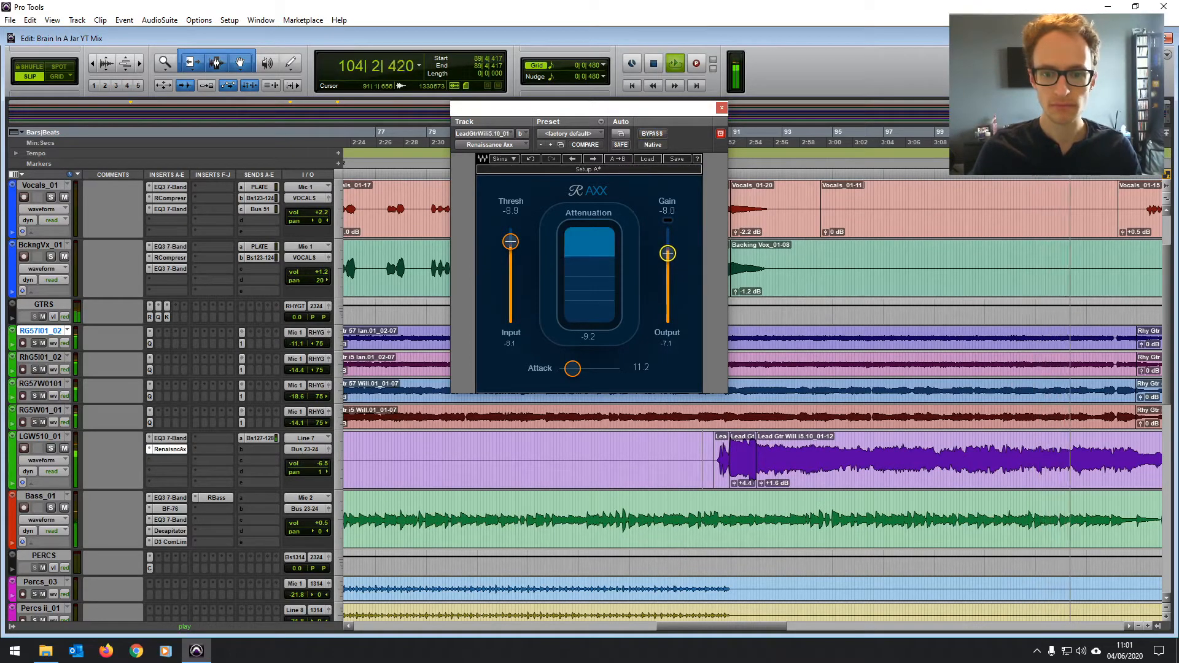
click(652, 134)
click(652, 135)
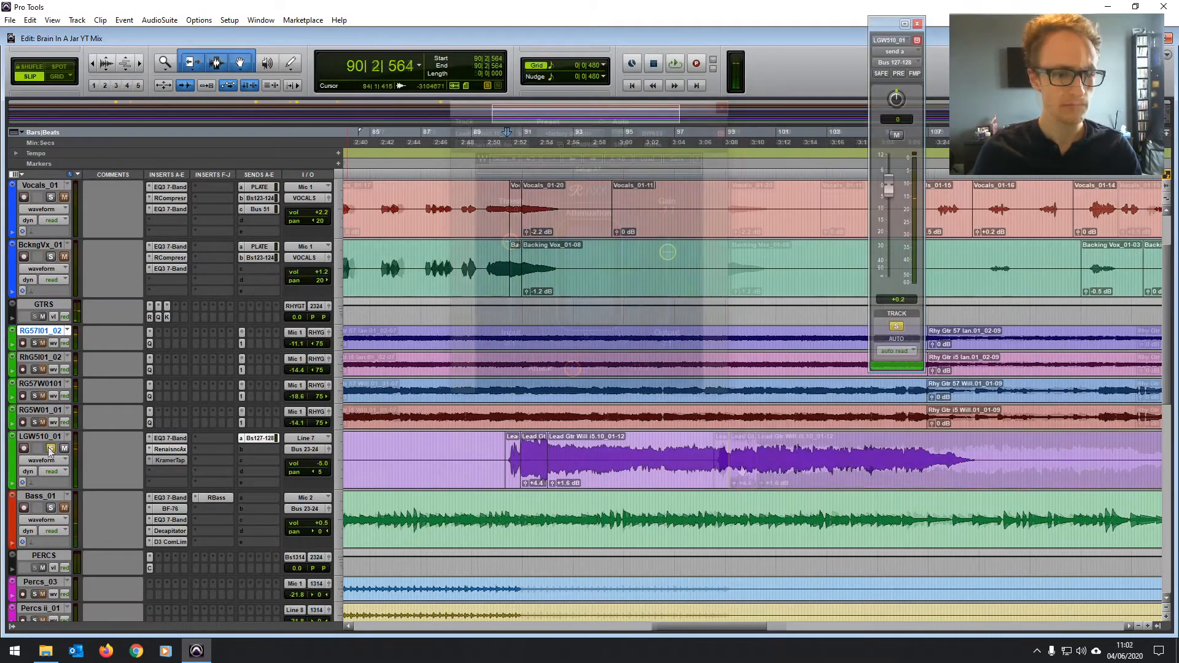
- Copy the Bus 123-124 send from BckngVx_01 to send b of LGW510_01, with its level at -12.6 dB
scroll(239, 444, down, 10)
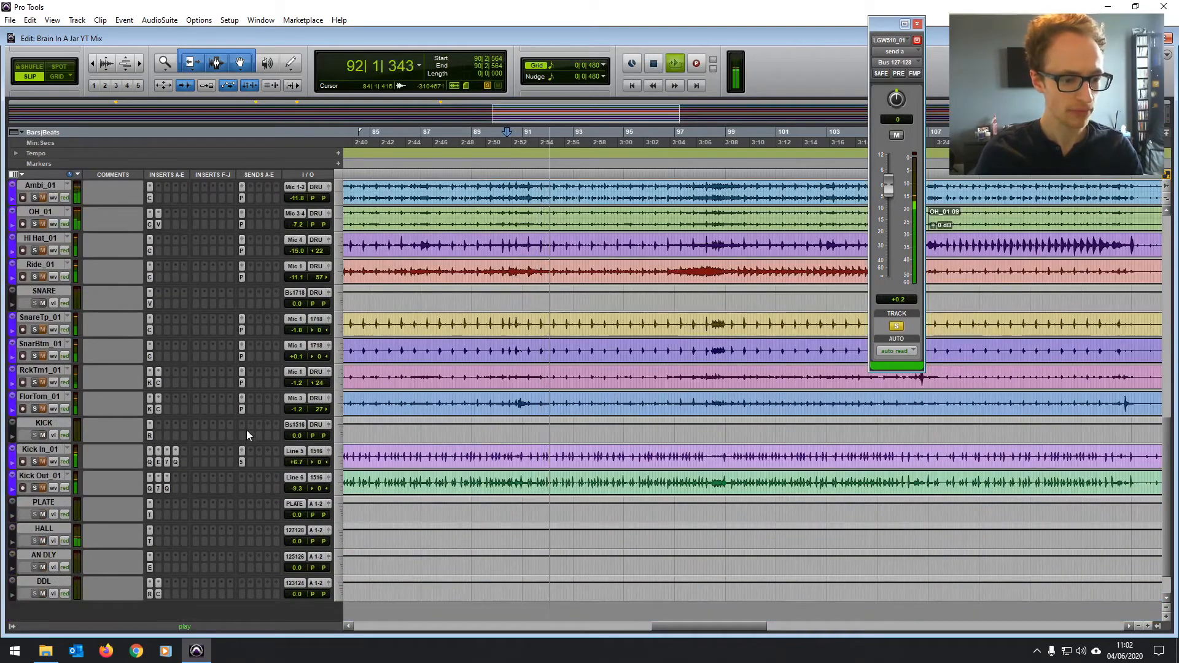
scroll(246, 430, up, 10)
drag(255, 310, 255, 500)
click(256, 500)
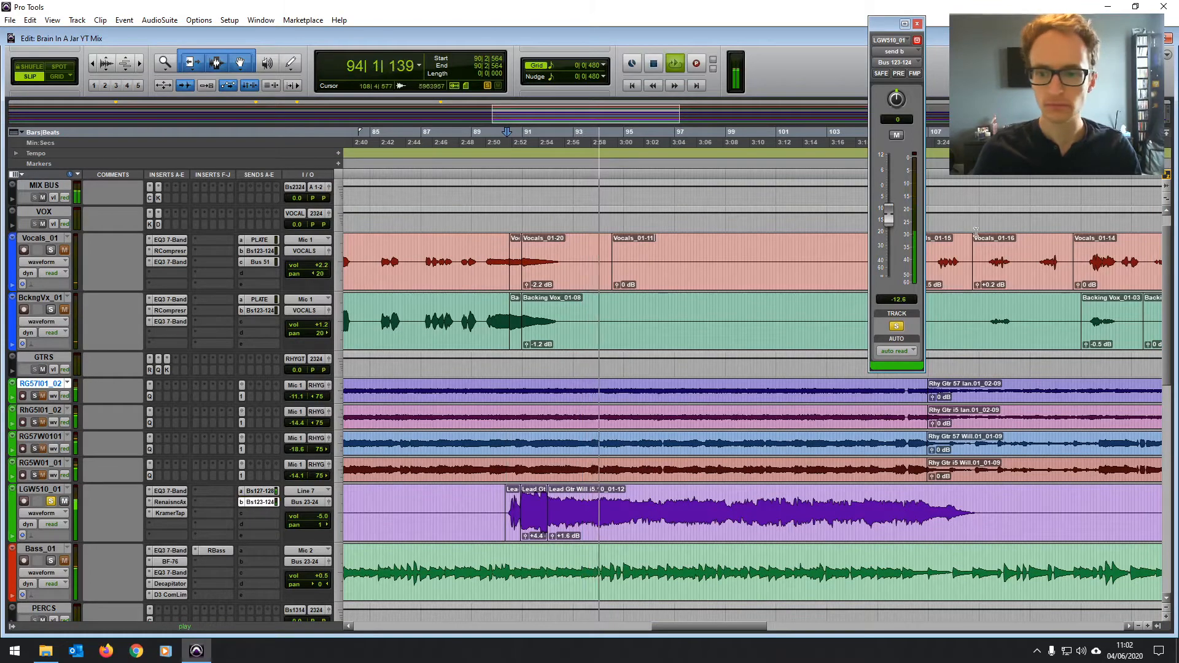
drag(890, 216, 867, 241)
- Mute the lead guitar's Bus 123-124 send and add send c to Bus 125-126 for the AN DLY delay at -5.2 dB
scroll(158, 525, down, 10)
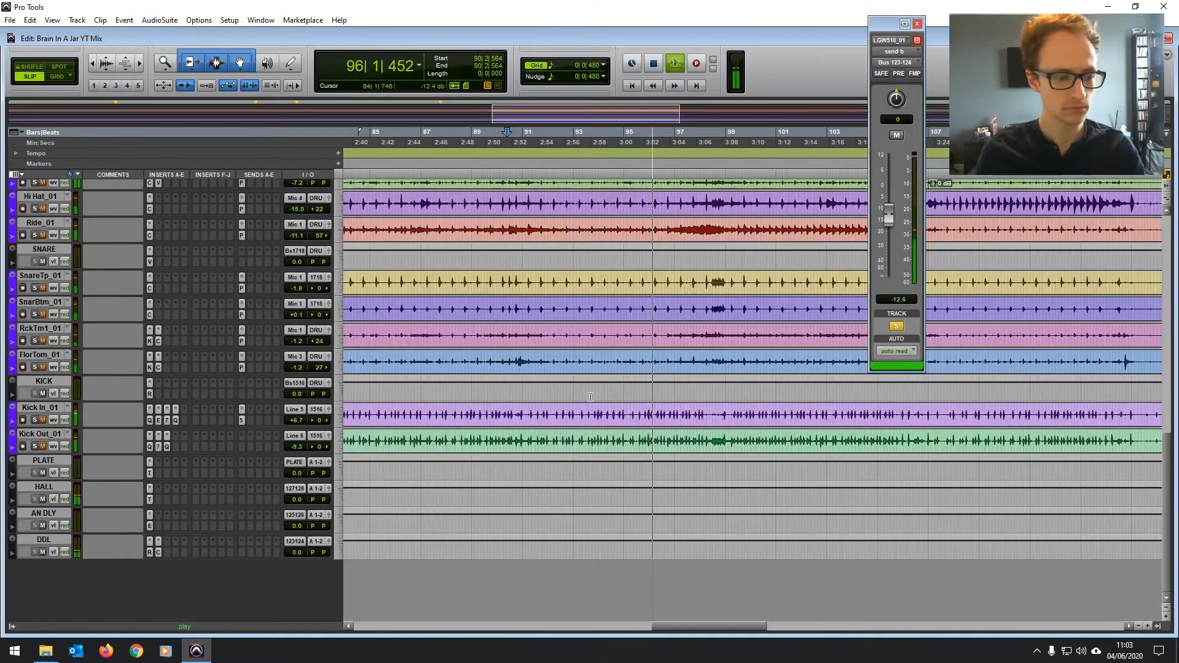
click(149, 526)
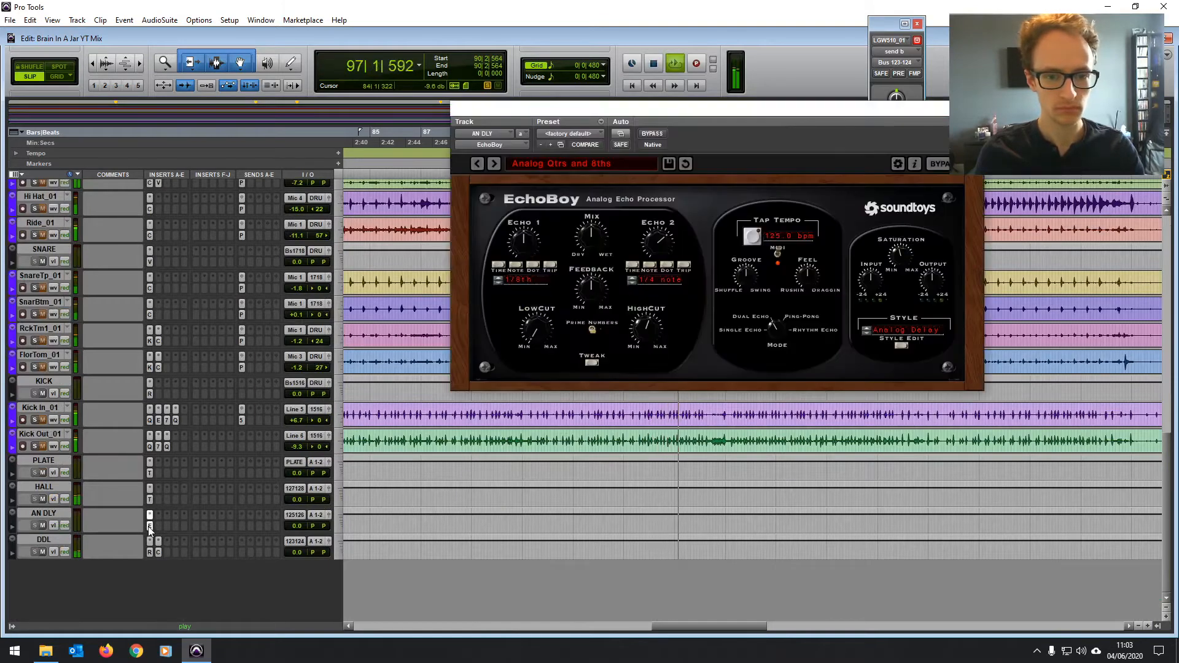
scroll(157, 534, up, 10)
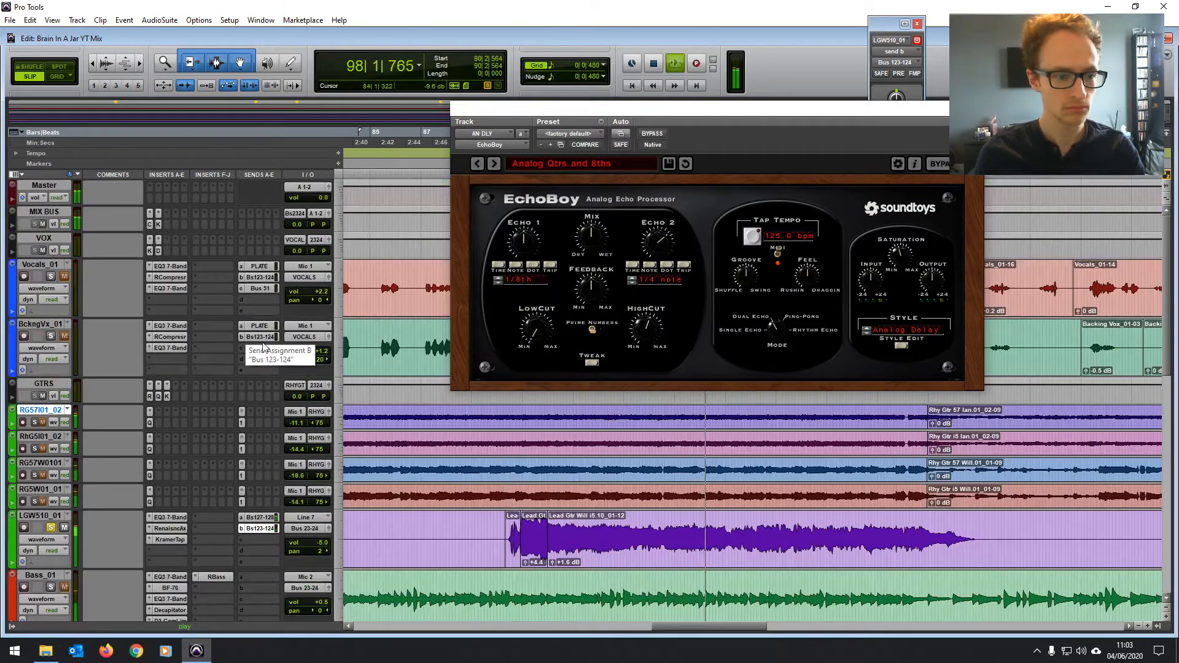
click(260, 539)
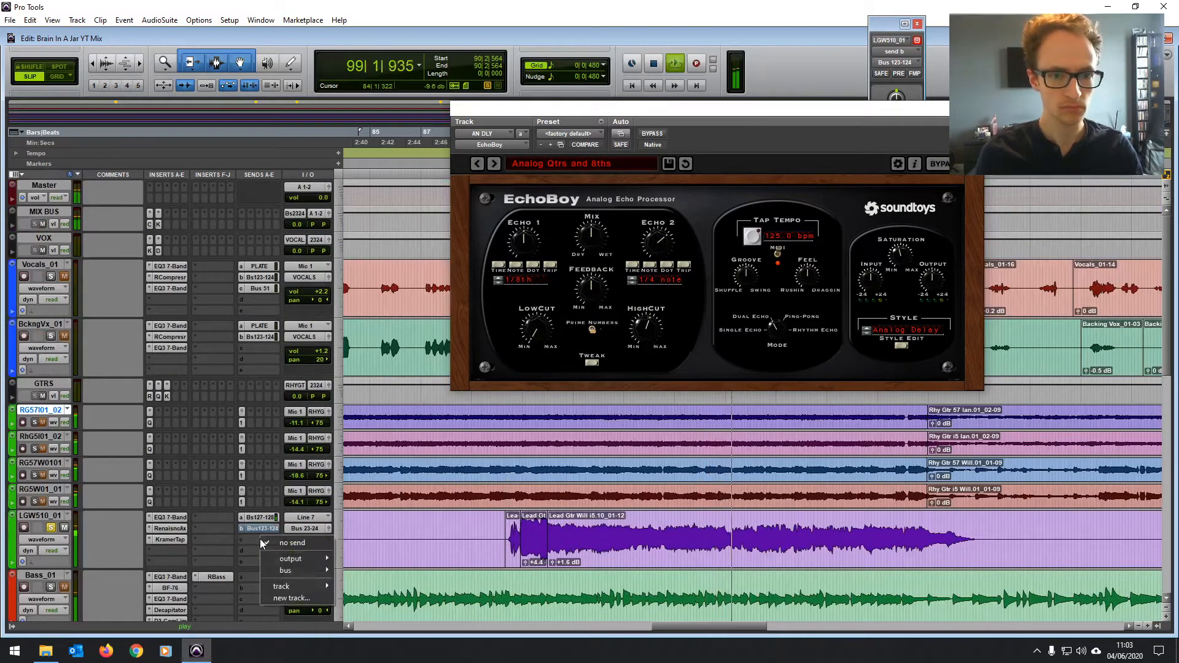
mouse_move(301, 568)
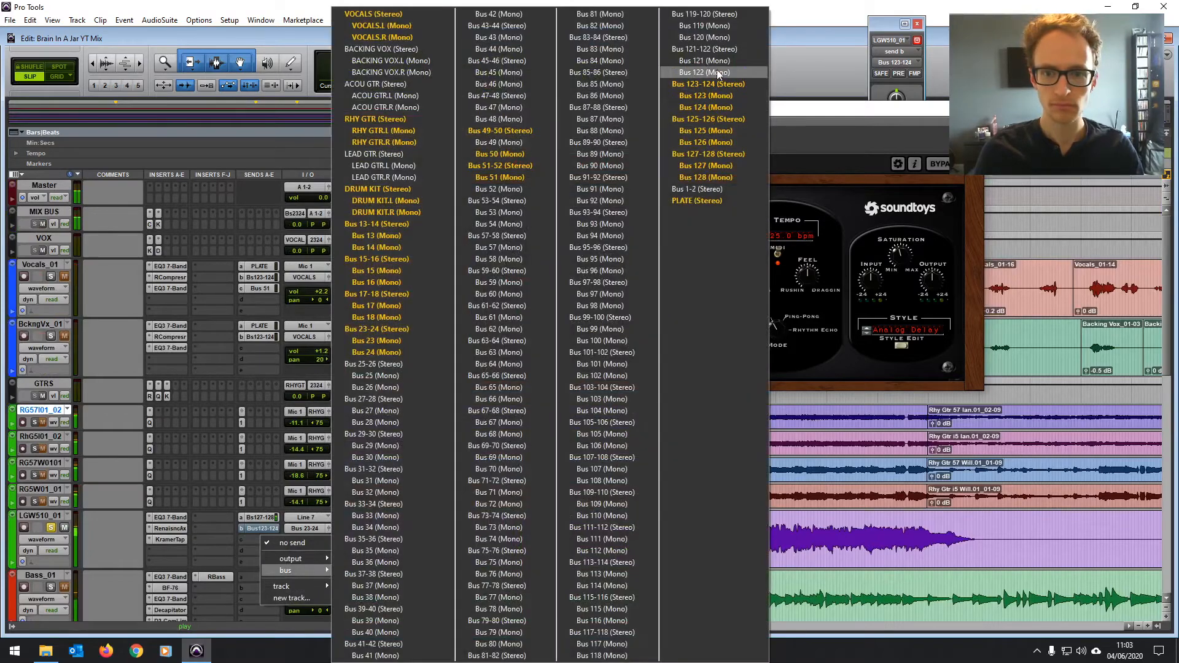
click(710, 50)
drag(889, 278, 899, 196)
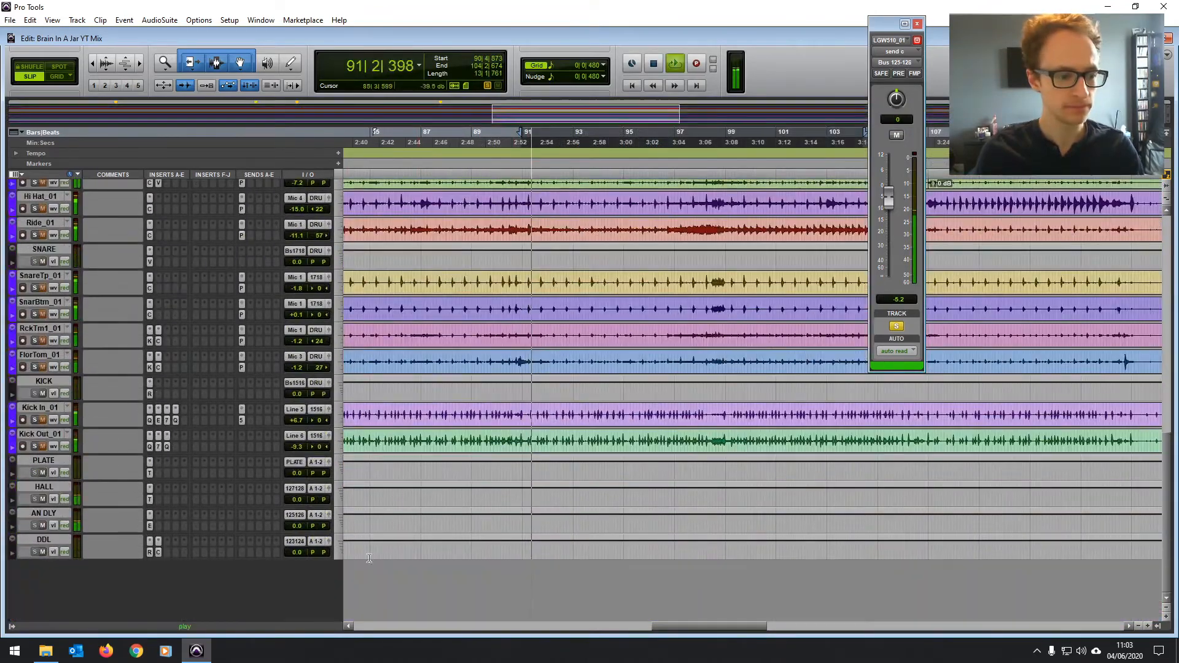
- Make fine adjustments to the EchoBoy delay on AN DLY while the soloed lead guitar plays
click(150, 526)
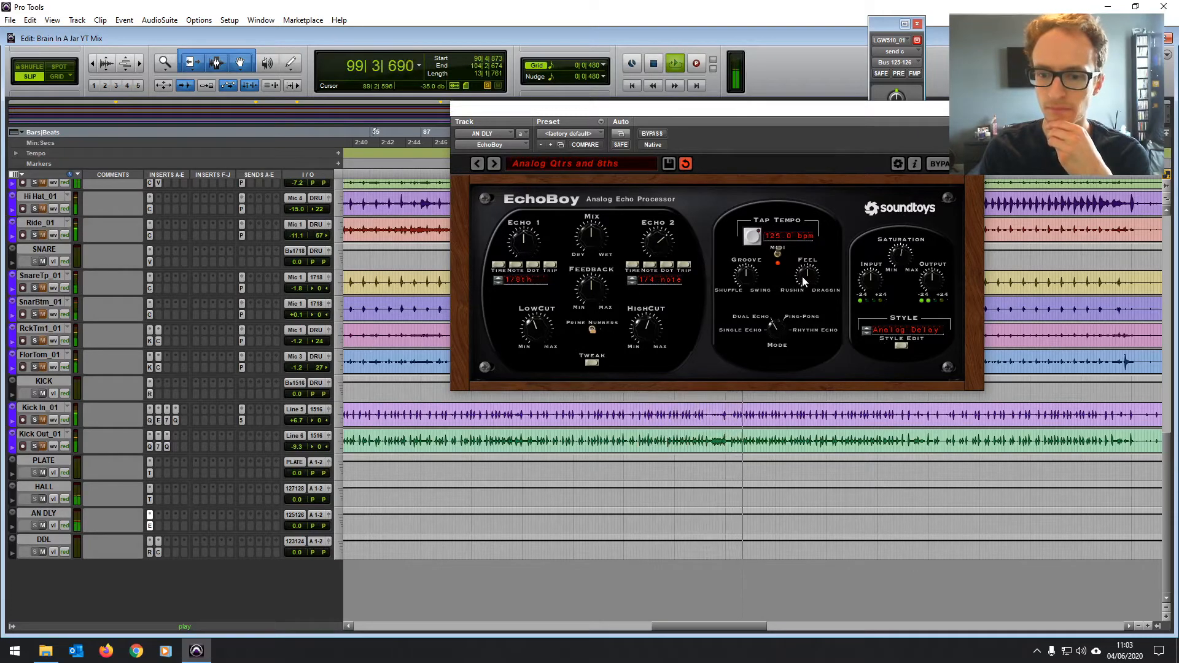
click(973, 108)
scroll(668, 426, up, 4)
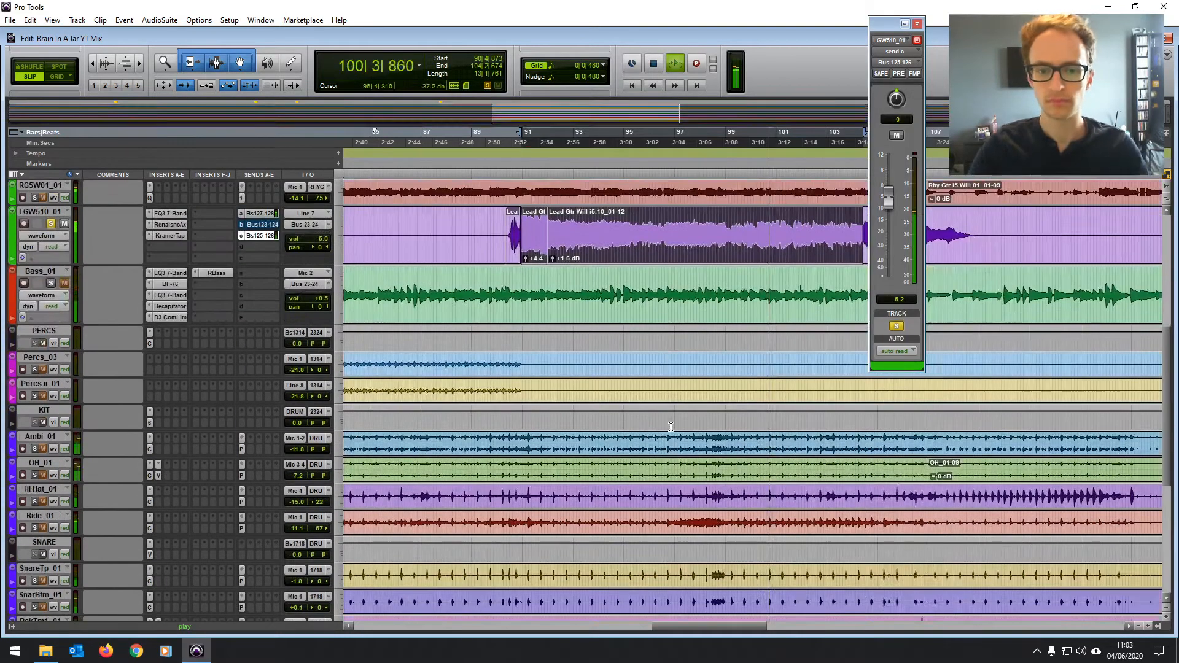
- Unsolo LGW510_01, play the solo in the full mix from bar 88 and set the track's volume to -4.5 dB
key(space)
click(465, 325)
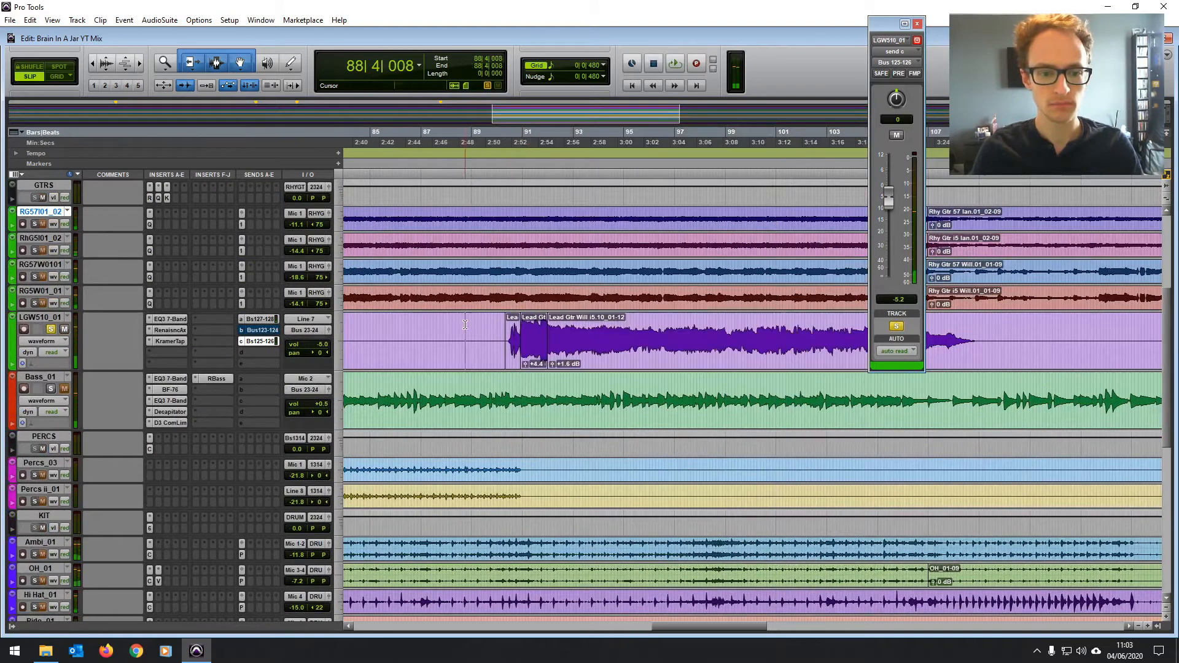
click(50, 329)
key(space)
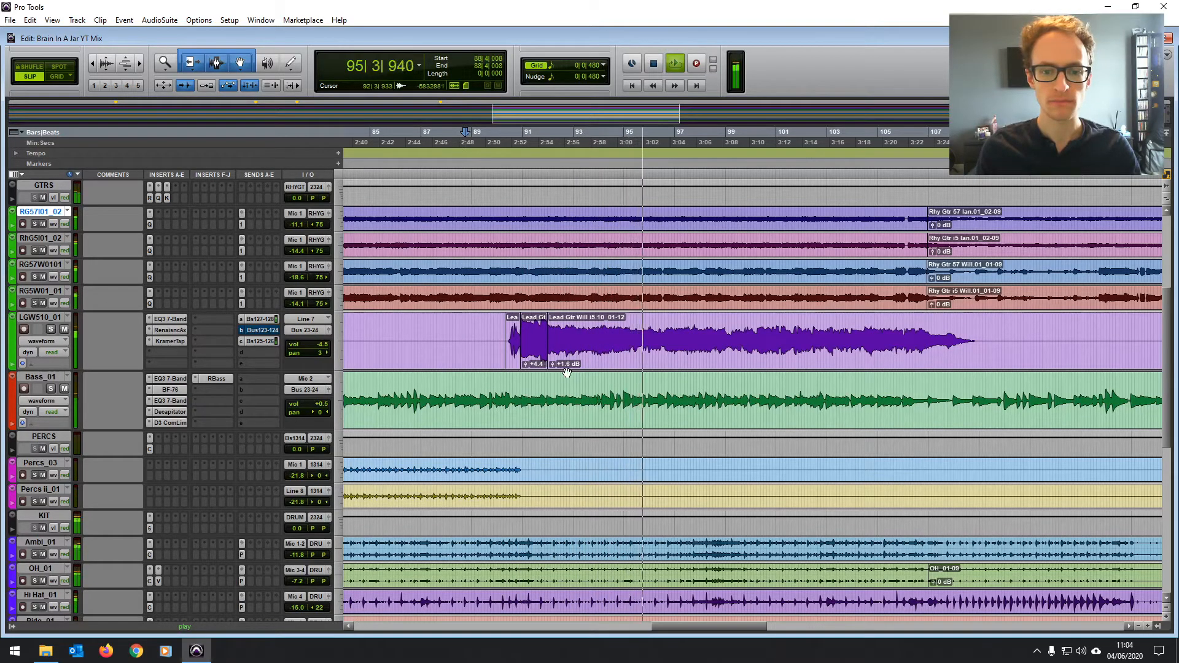
- Set the main lead guitar clip's gain to +1.6 dB and fine-tune the Renaissance Axx threshold on LGW510_01
click(553, 364)
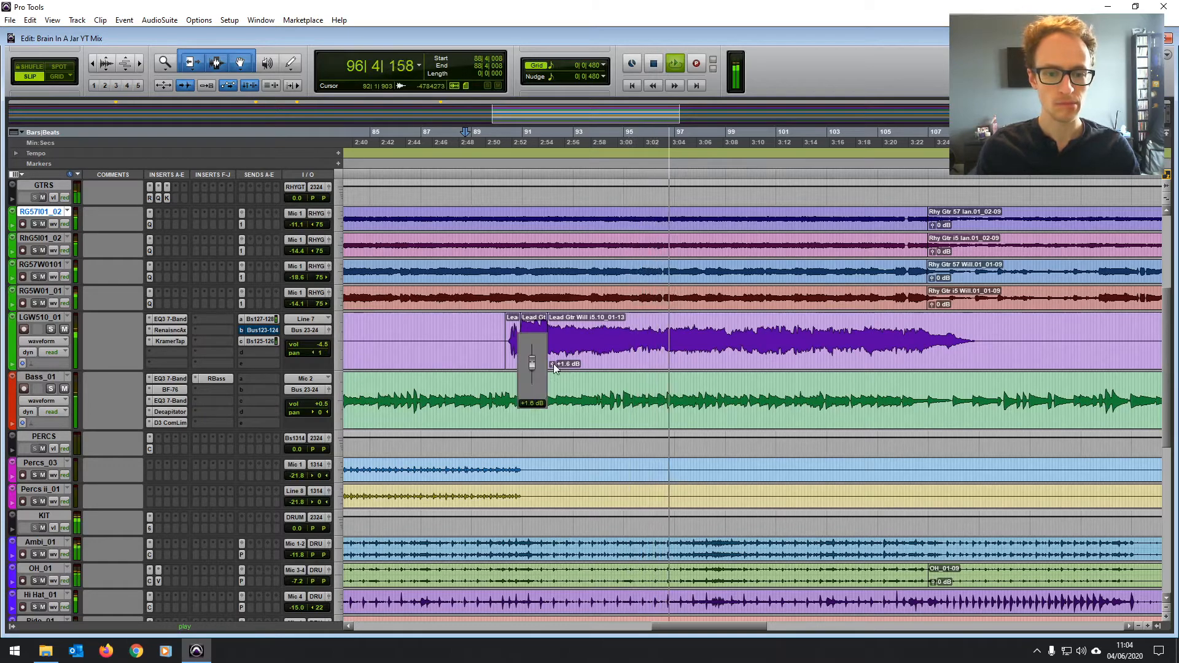
drag(553, 364, 553, 364)
click(174, 331)
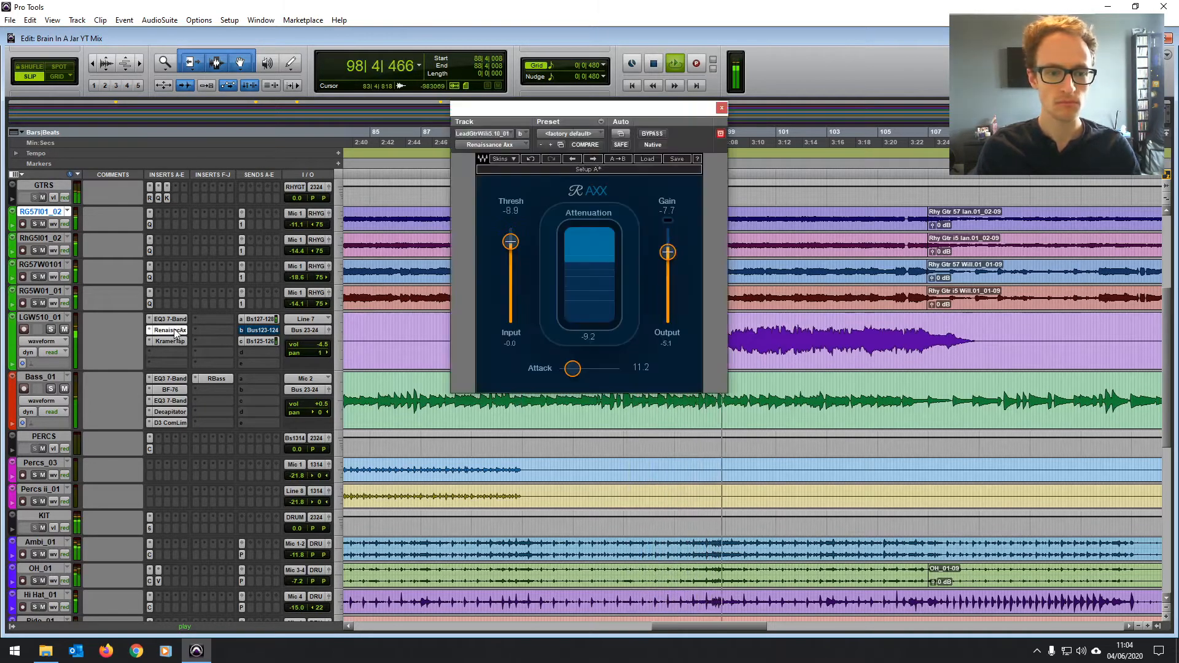
drag(510, 241, 510, 238)
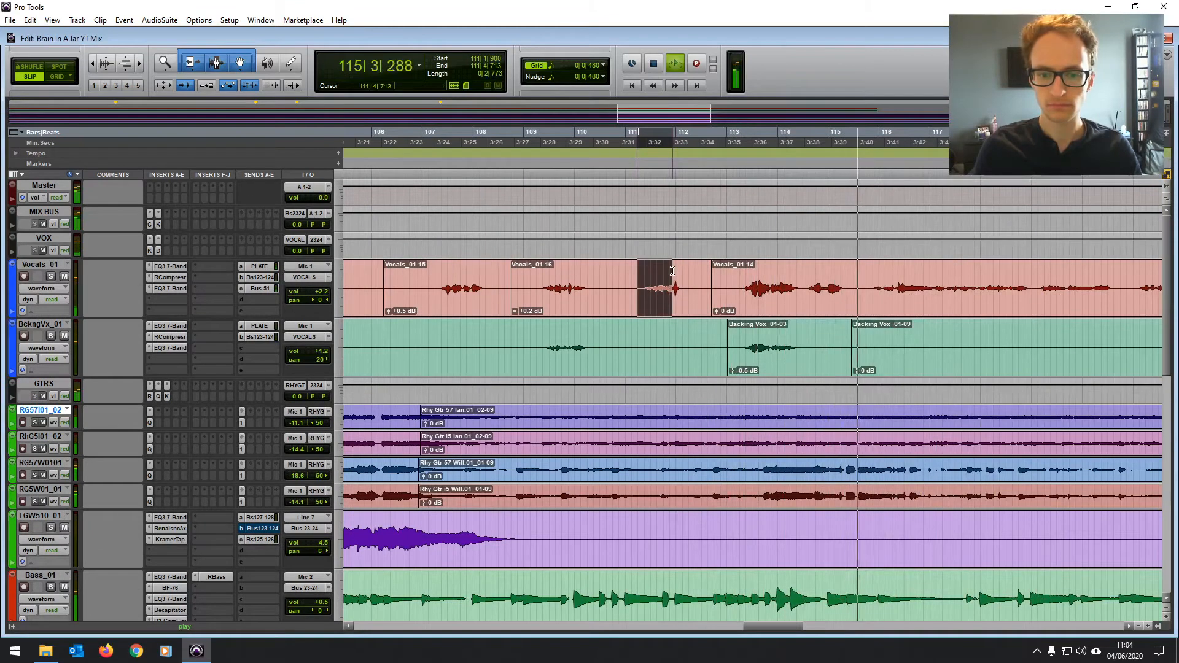
- Separate the selected vocal phrase at bar 111 on Vocals_01, raise its clip gain to +1.7 dB and play from bar 107
key(b)
drag(642, 311, 642, 305)
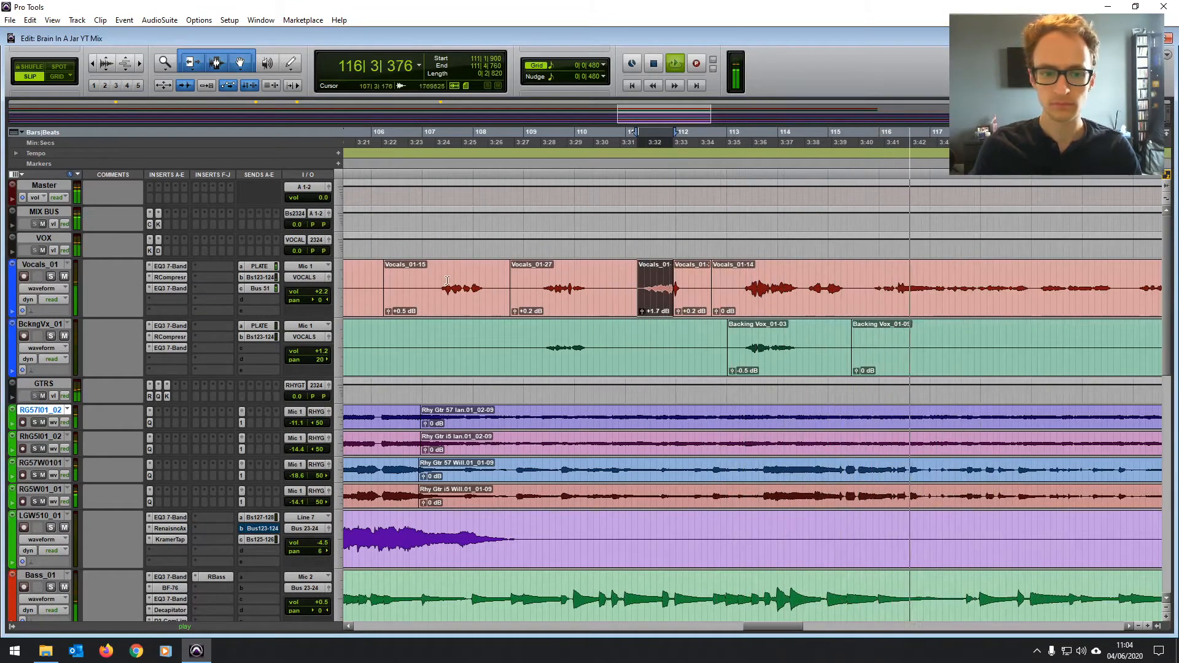
key(space)
click(424, 270)
key(space)
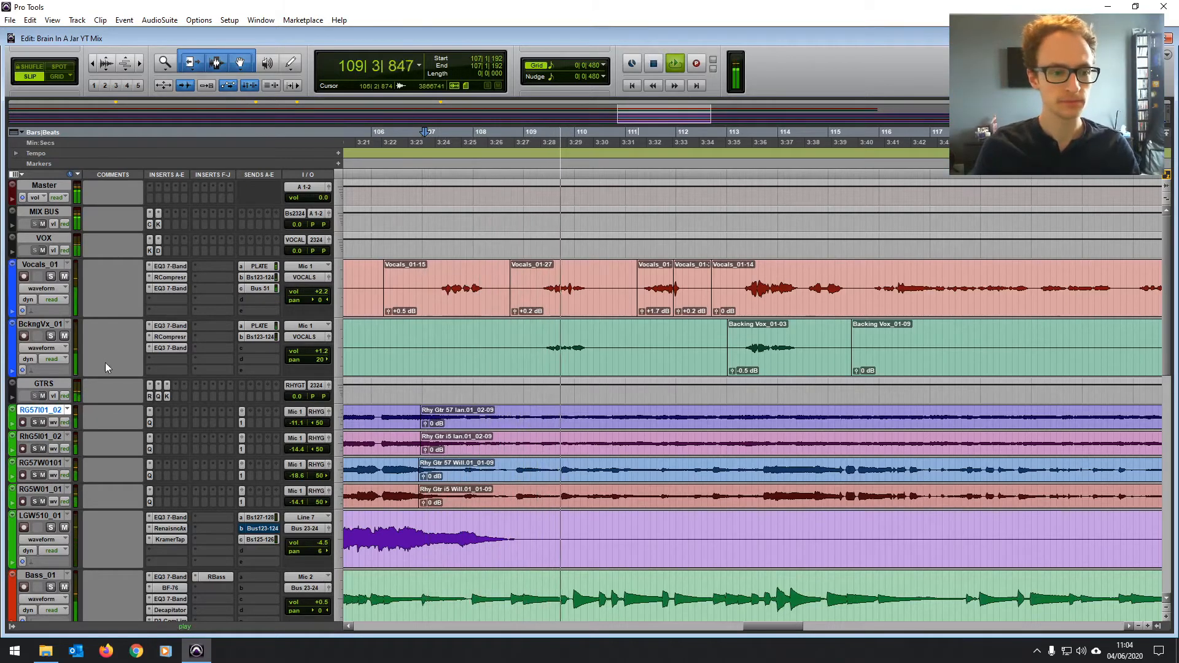
- Solo BckngVx_01 and select its passage from about bar 109 to bar 112
click(51, 336)
key(space)
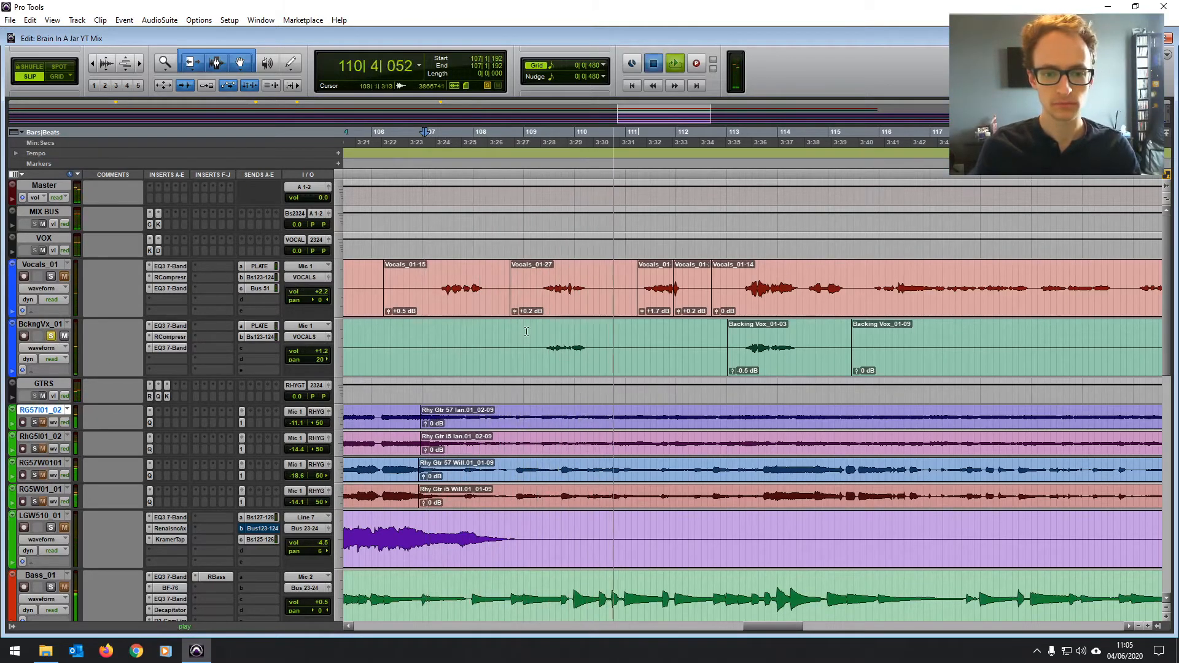
drag(526, 344, 699, 343)
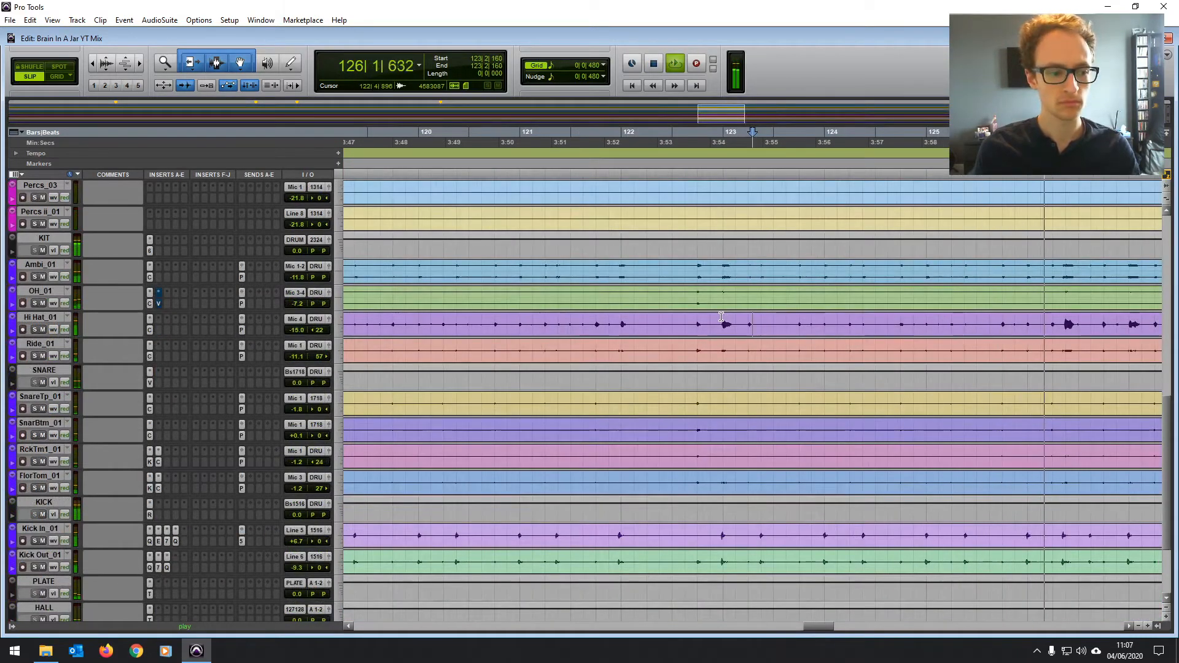
- Locate the snare hit at 122|4 and audition it with SnareTp_01 and SnarBtm_01 soloed
key(r)
key(r)
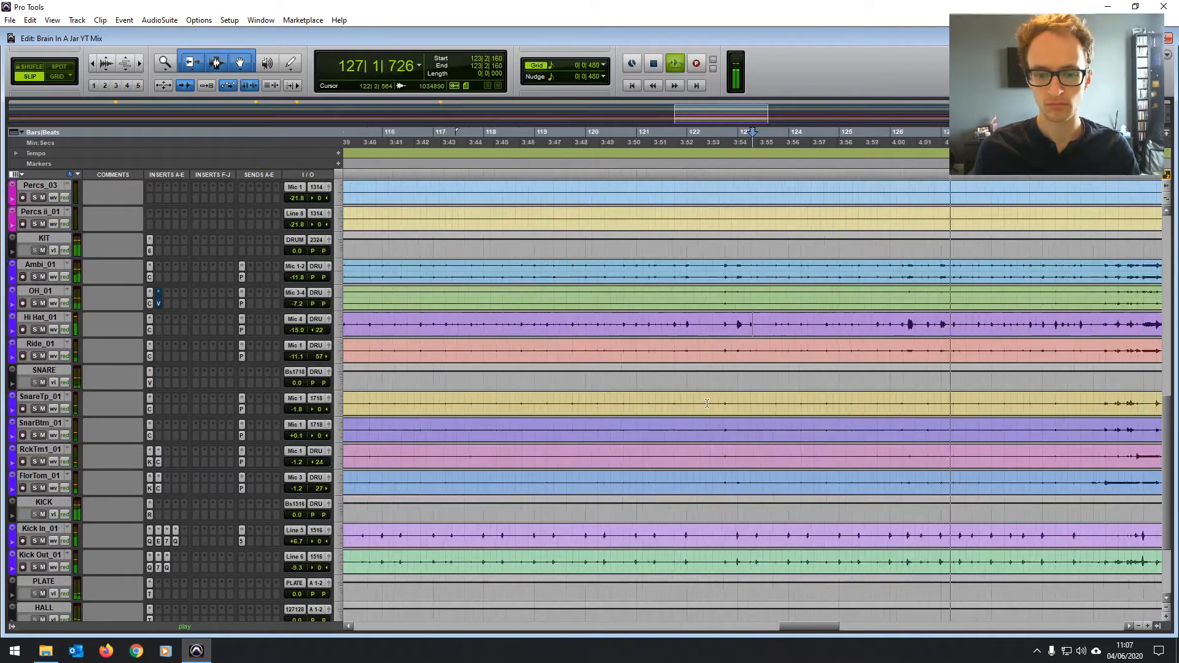
key(space)
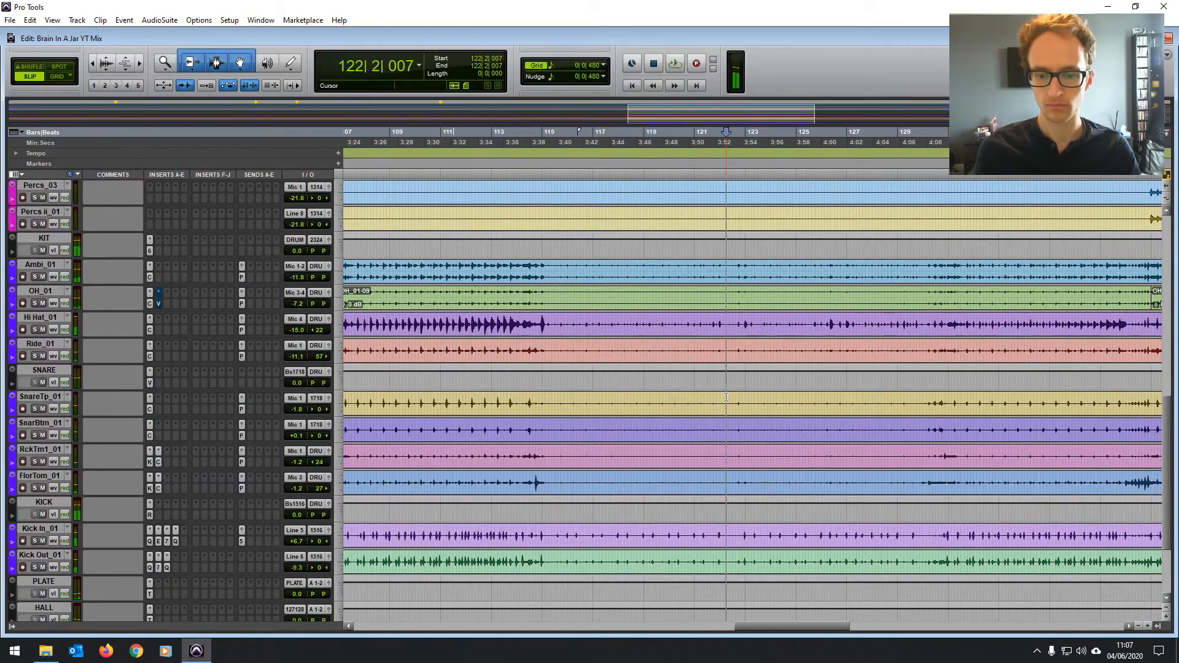
key(space)
key(t)
key(t)
key(t)
click(779, 417)
key(space)
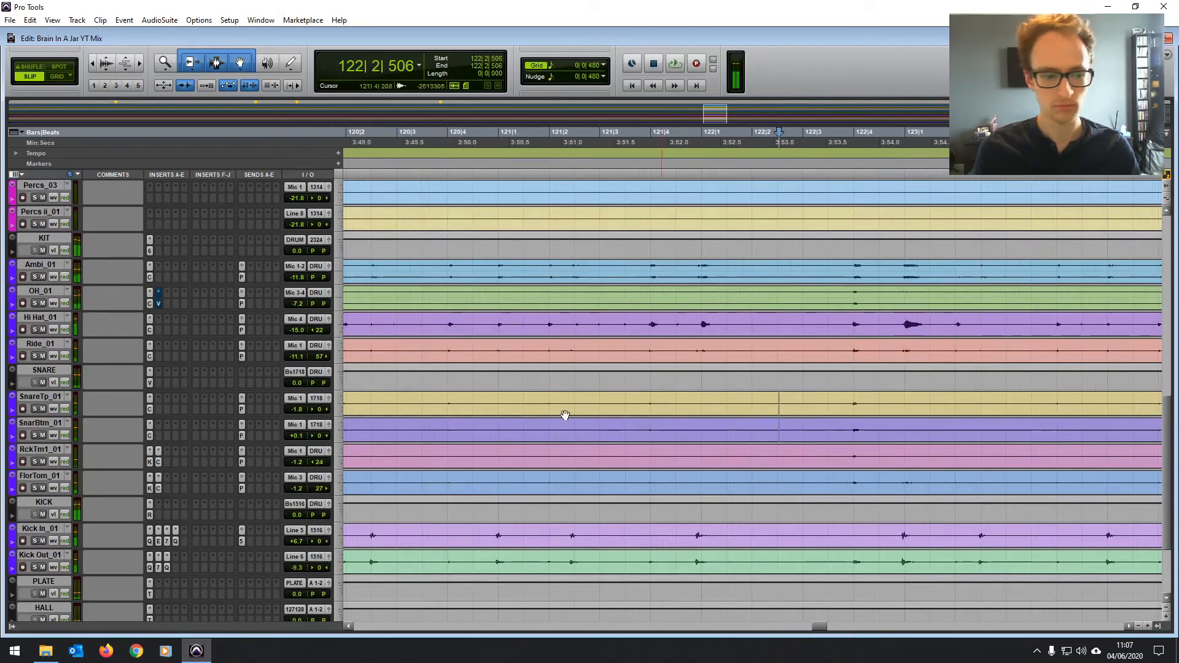
key(space)
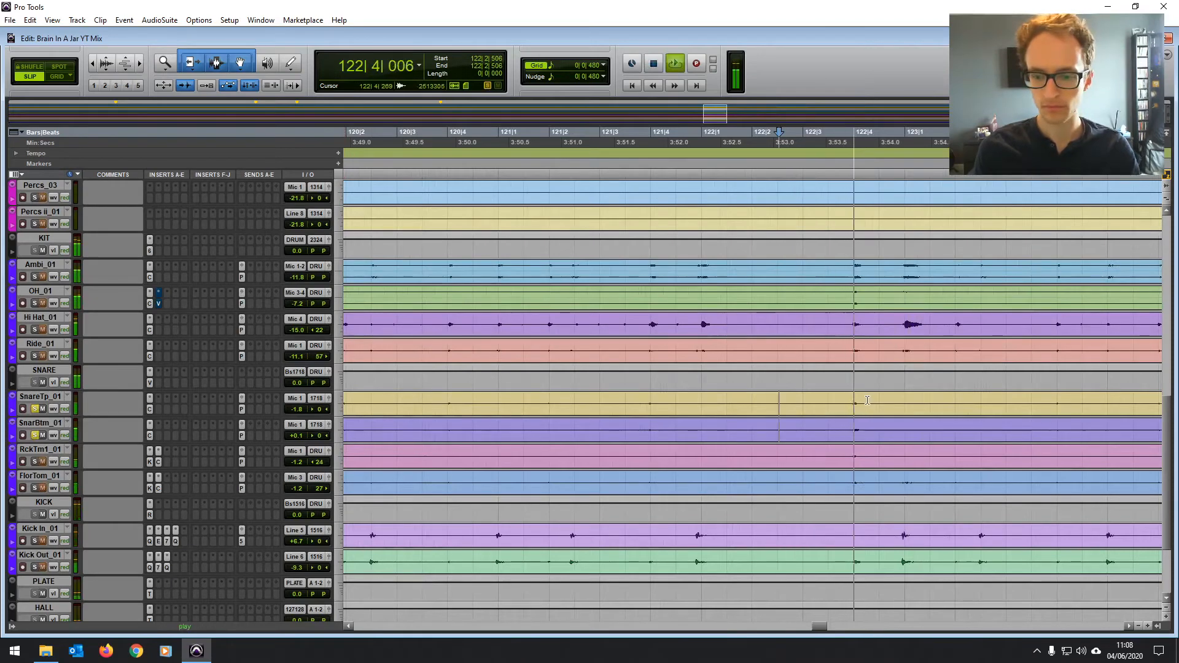
key(space)
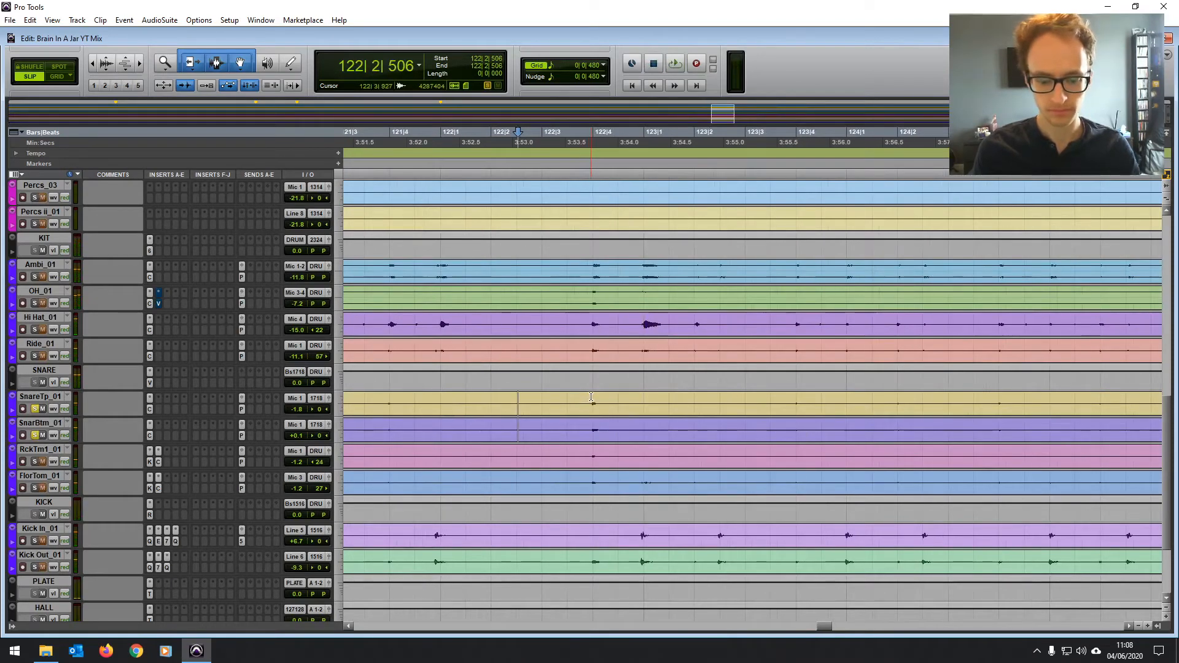
- Disable the Snare group and place the playback cursor on SnareTp_01 just before the hit at 122|4
key(ctrl+equal)
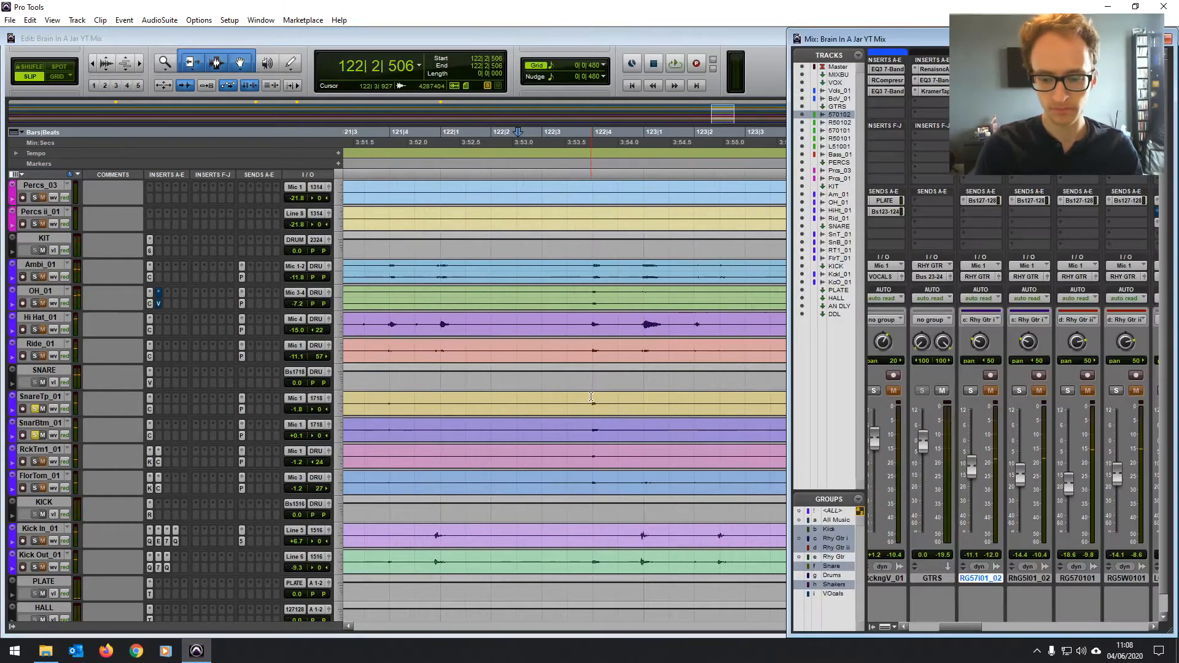
click(539, 402)
key(space)
click(588, 403)
key(space)
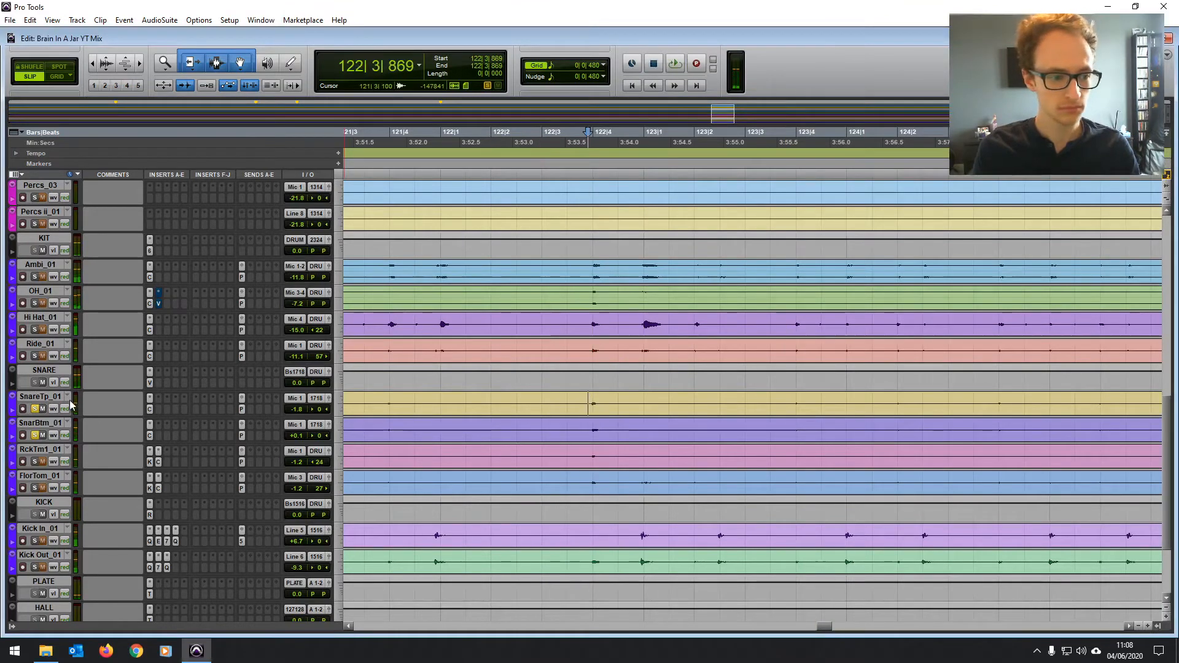
- Isolate the snare hit at 122|4 in separate clips, with gains of +6.9 dB on Snare Top and +4.4 dB on Snare Bottom
click(35, 410)
key(space)
key(space)
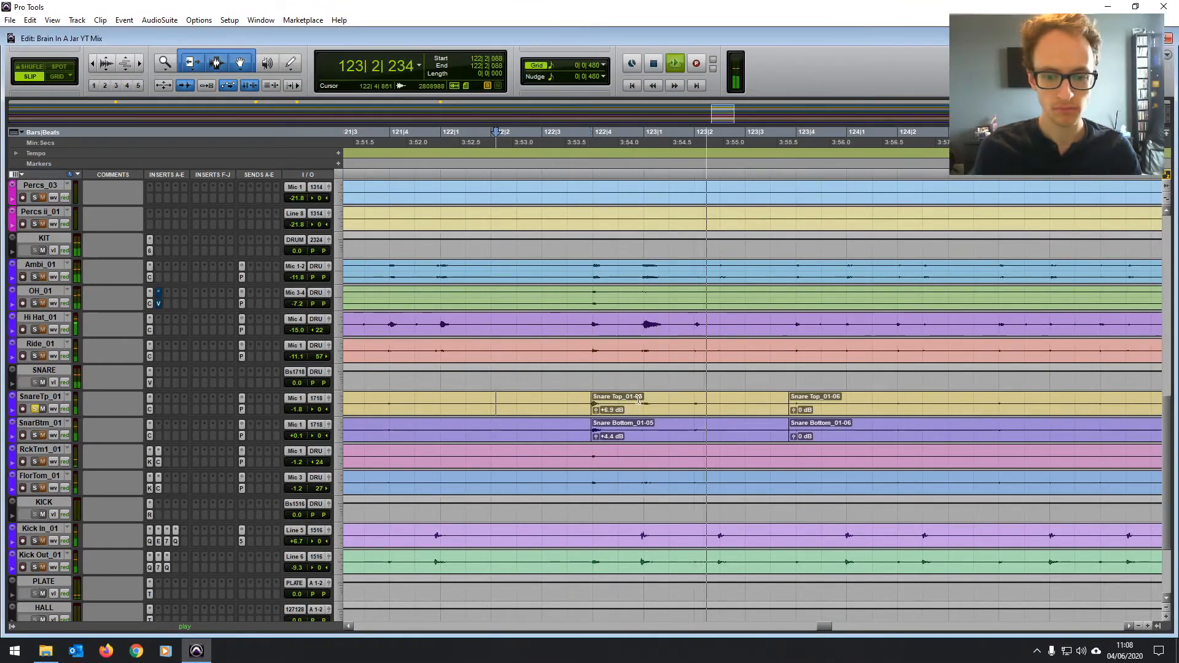
click(639, 400)
key(space)
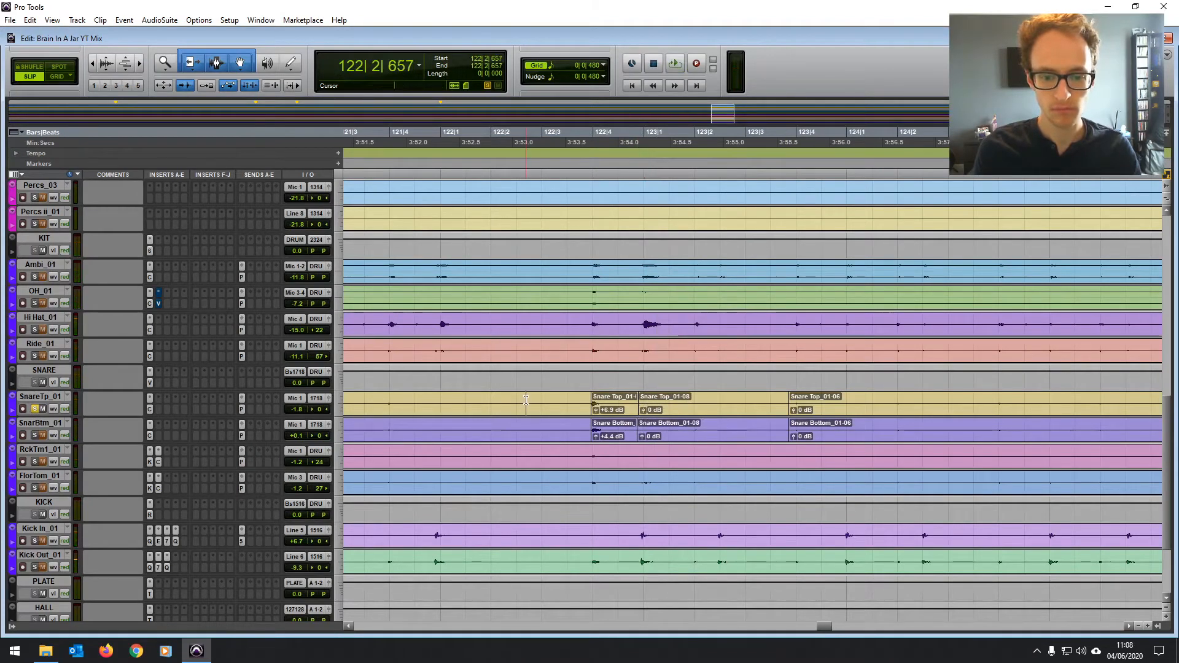
- Unsolo the snare, play from 121|3 and lower the hit's clip gains to +2.6 dB on Snare Top and +1.7 dB on Snare Bottom
key(space)
key(space)
click(356, 402)
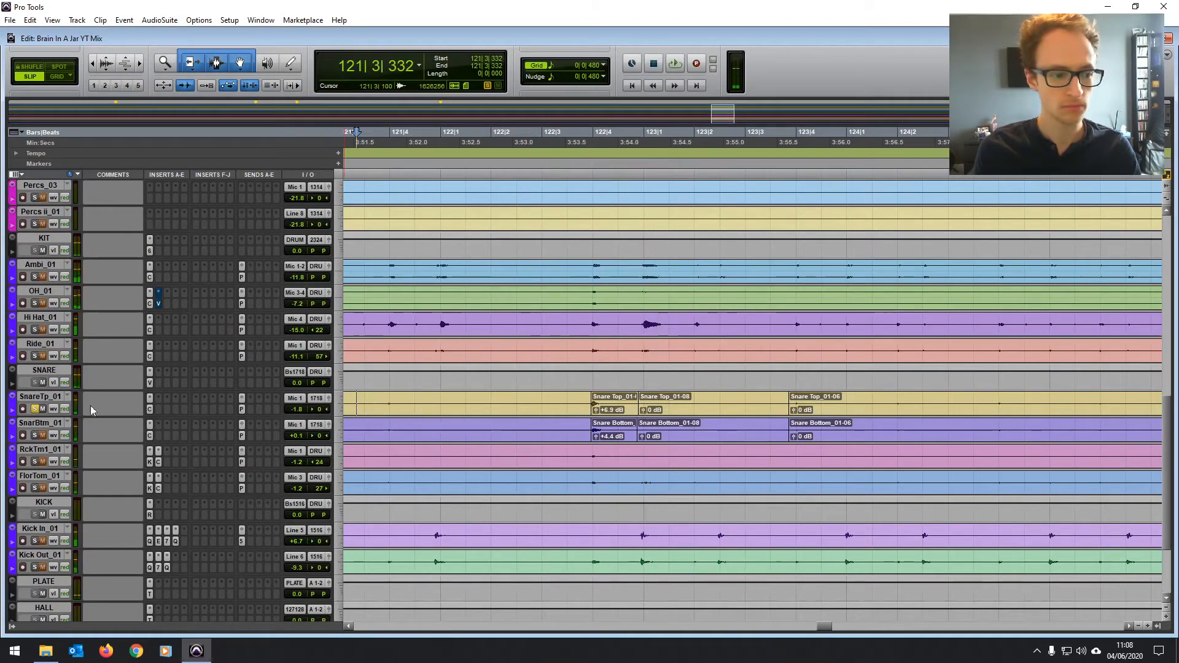
key(space)
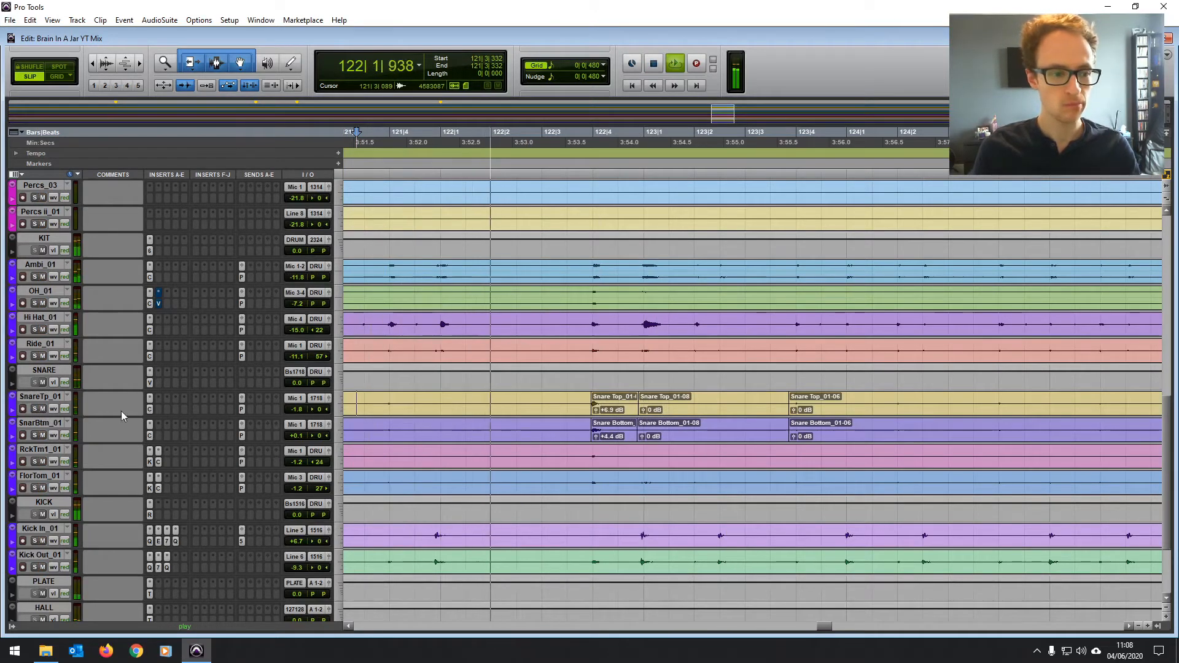
click(598, 412)
drag(598, 416, 598, 444)
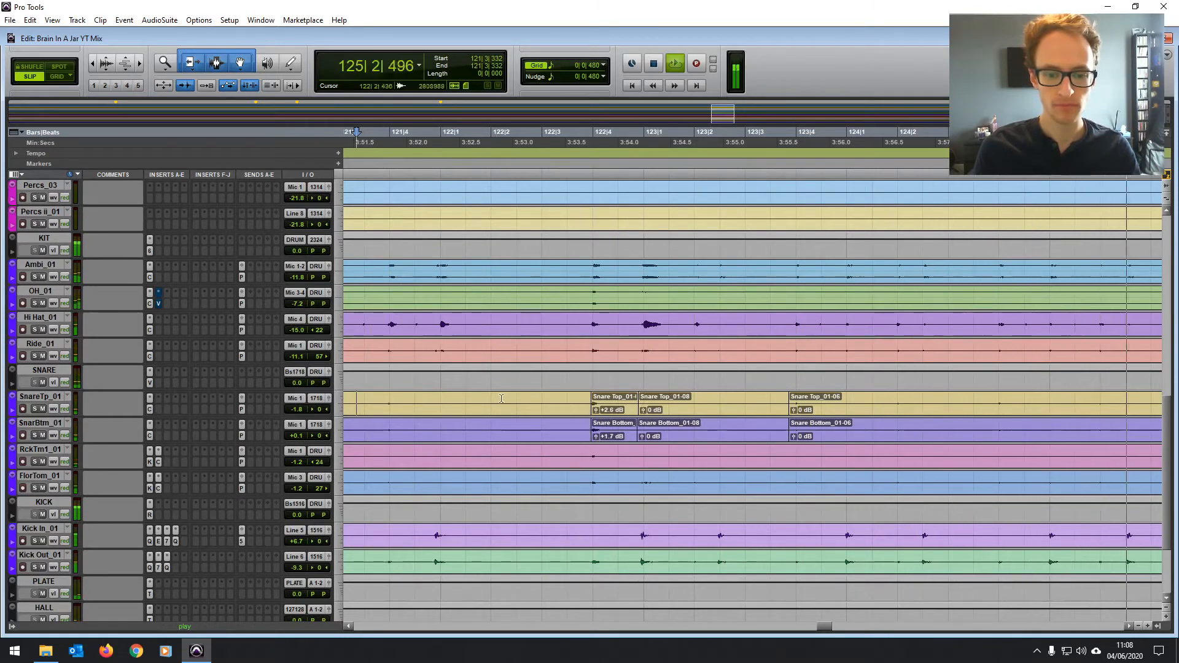
- Play the soloed snare from 122|3 to 123|4 and set the high-frequency band of Snare Top's Channel Strip to 7.1 kHz at 0.7 dB
click(609, 414)
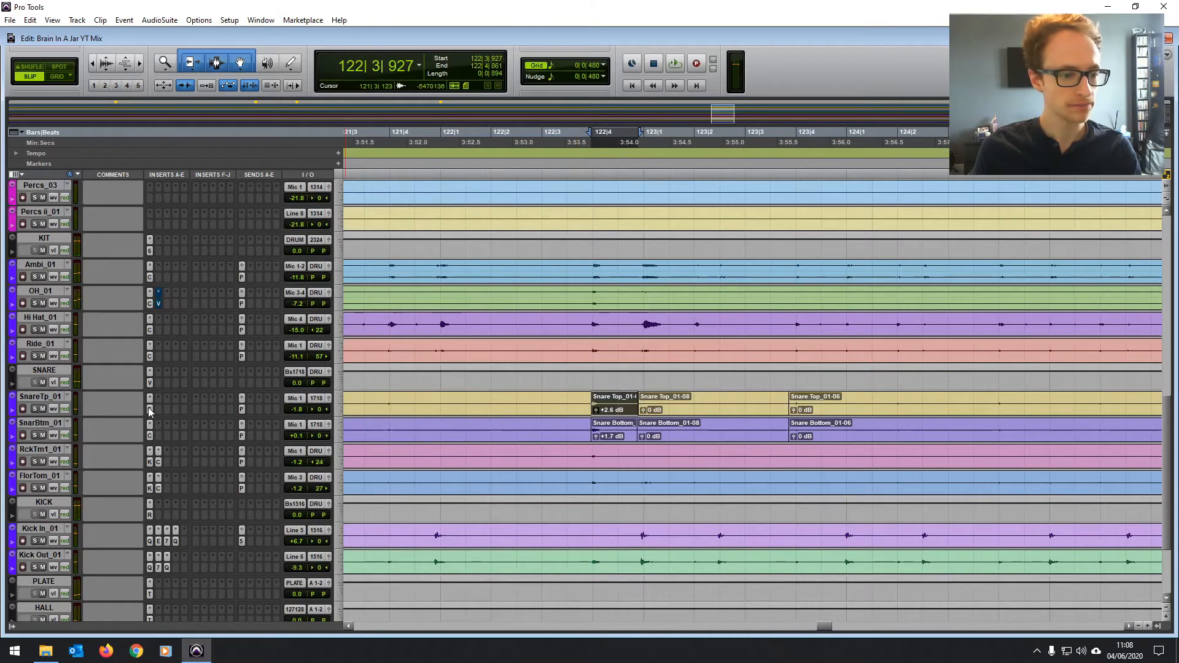
key(space)
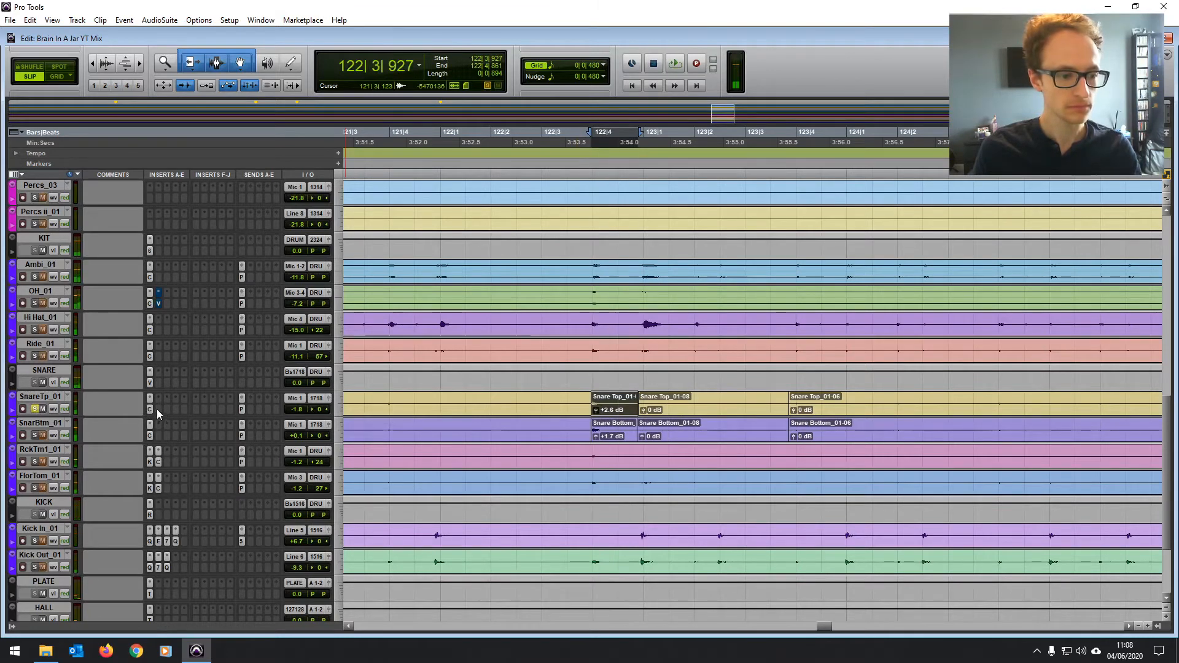
click(158, 409)
drag(542, 405, 818, 408)
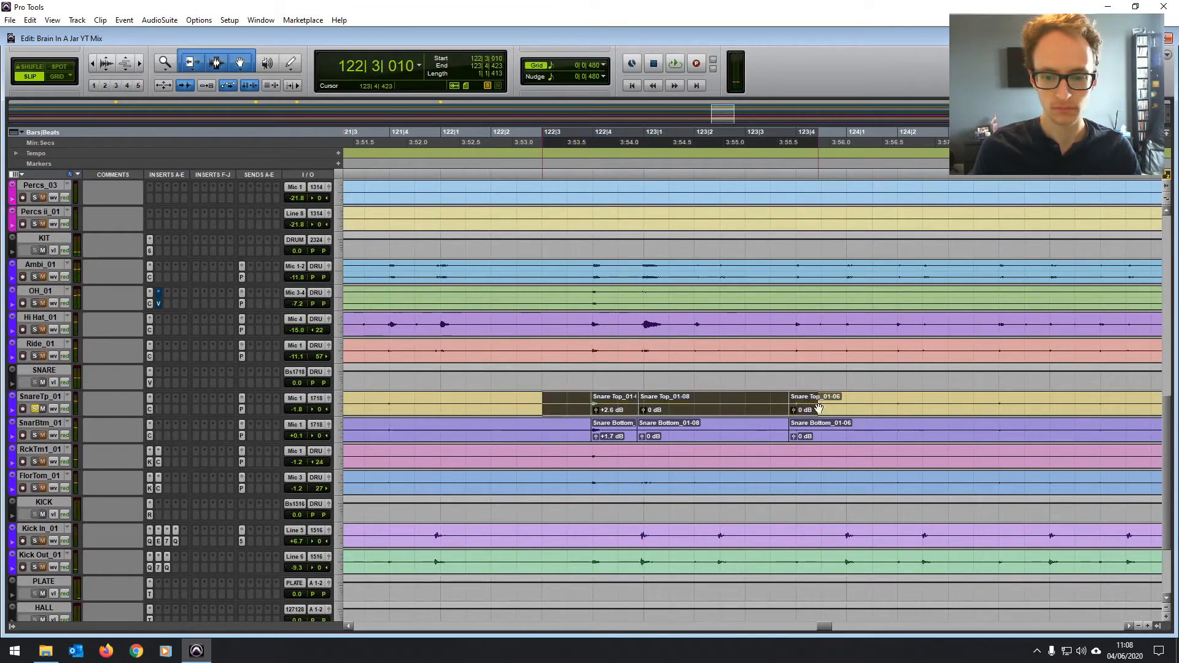
click(151, 408)
key(space)
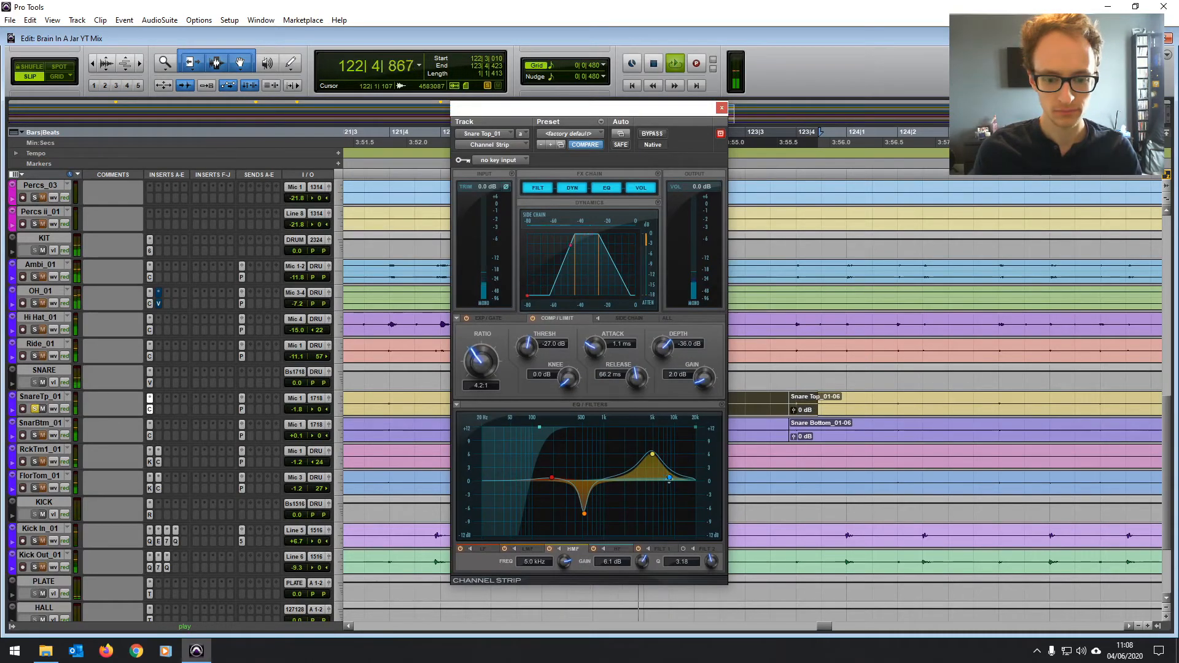
mouse_move(669, 478)
mouse_down()
mouse_move(612, 436)
mouse_move(662, 480)
mouse_up()
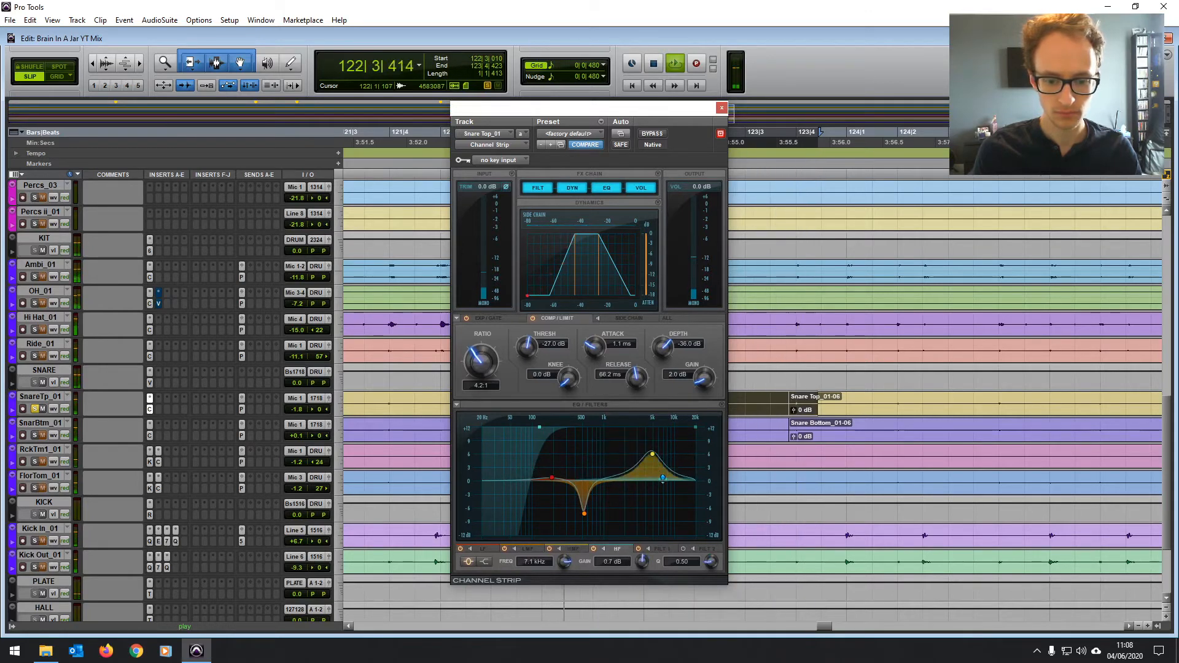
- Set the HMF band of Snare Bottom's Channel Strip to 3.7 kHz with 6.0 dB of gain
click(150, 436)
drag(623, 438, 643, 452)
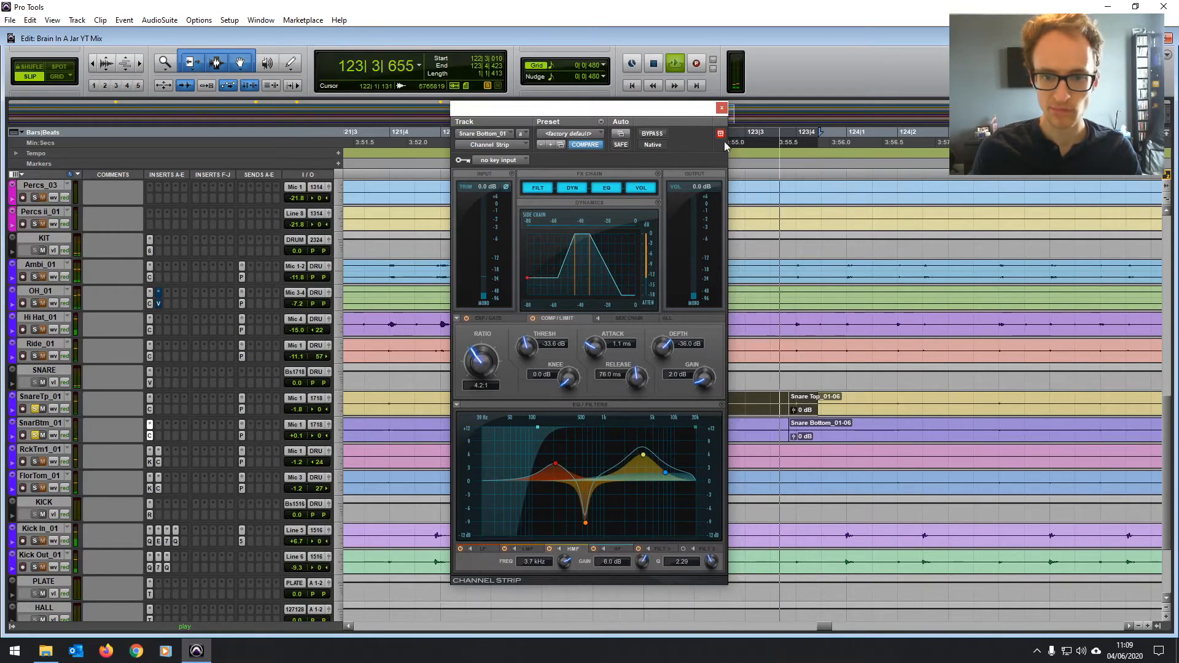
click(722, 108)
- Enable the Snare group and, playing unsoloed from bar 107, set SnareTp_01 to -2.1 dB and SnarBtm_01 to -0.2 dB
key(r)
key(r)
key(r)
key(space)
click(354, 403)
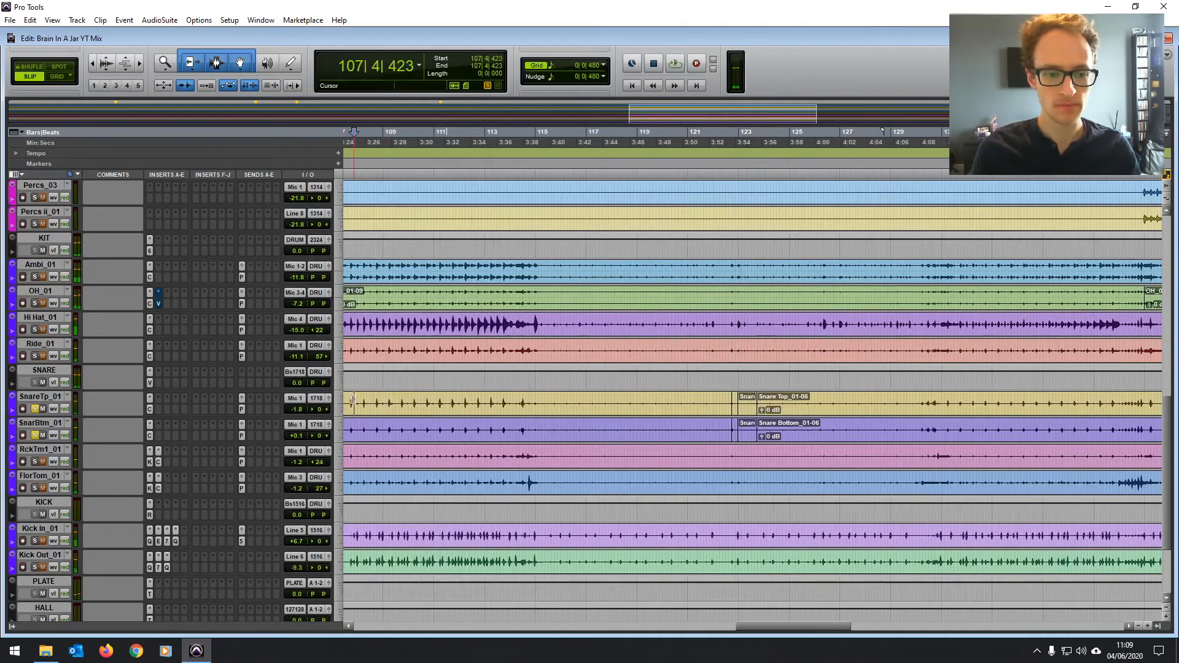
key(space)
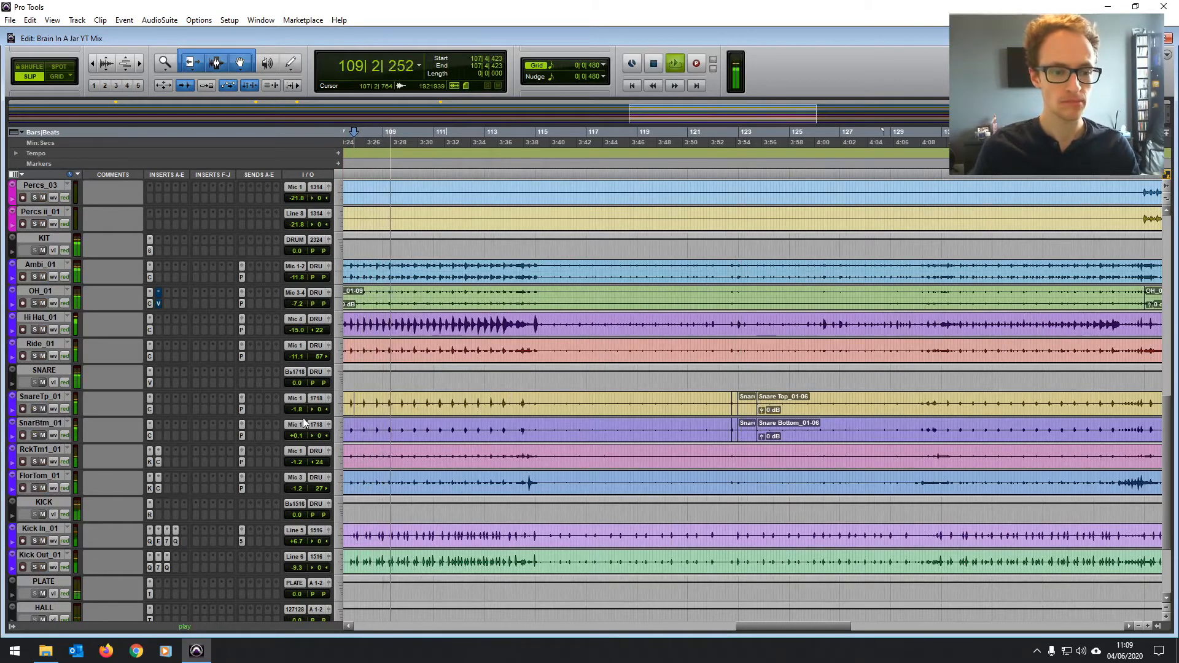
key(ctrl+equal)
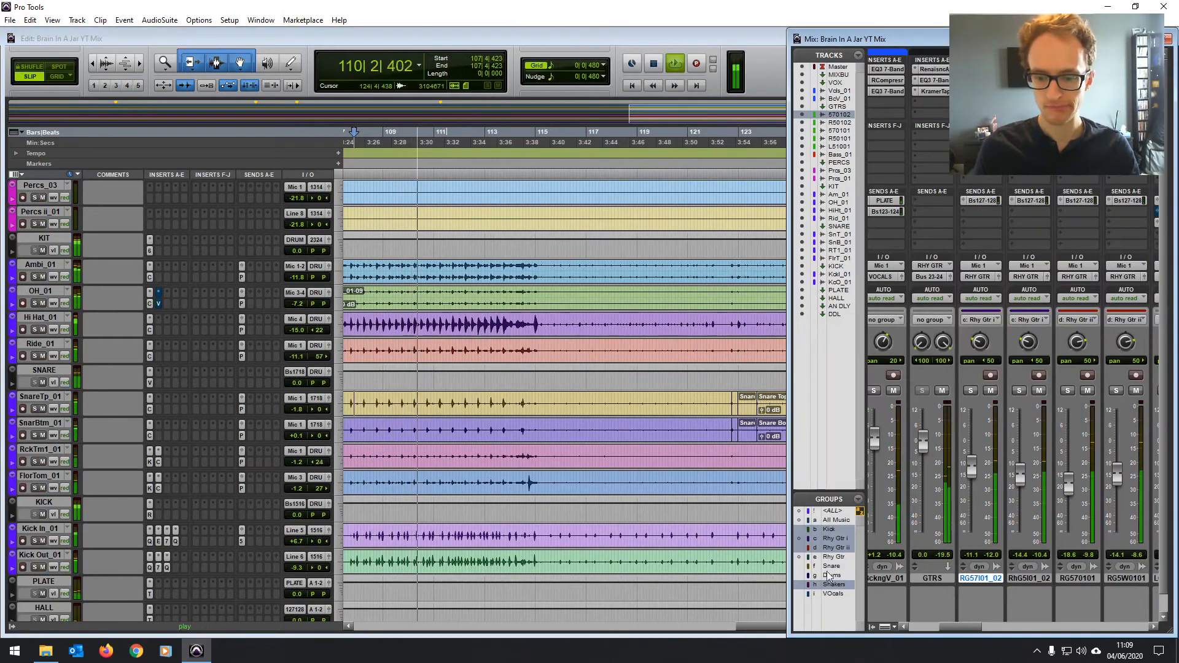
click(294, 409)
drag(293, 409, 293, 411)
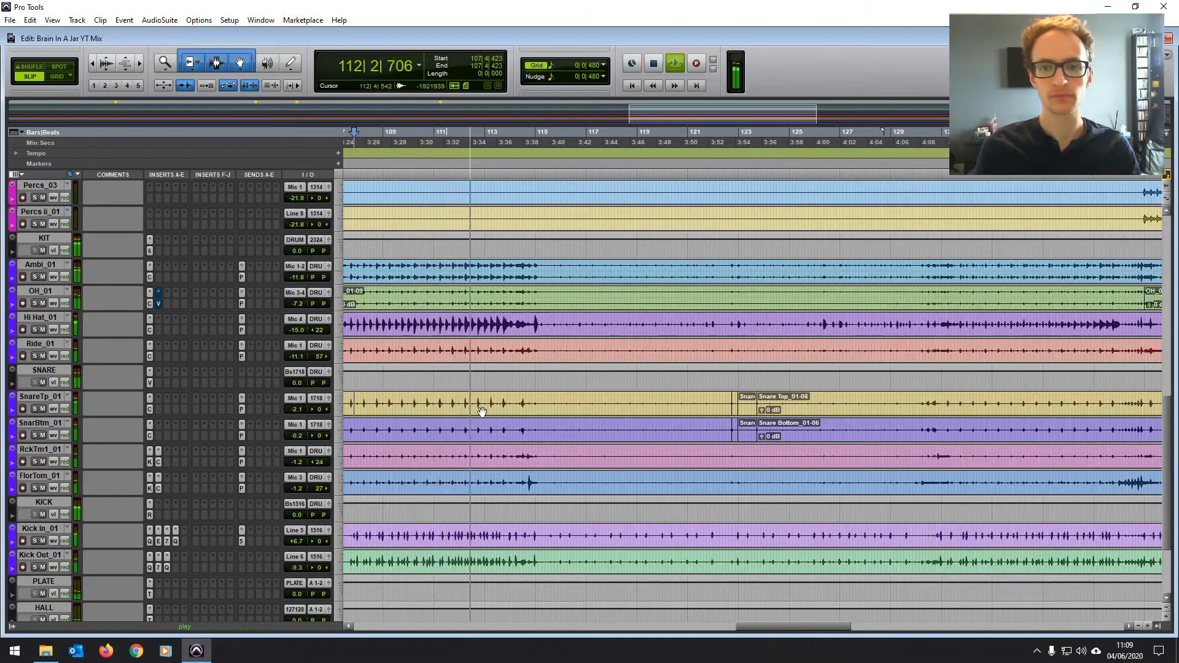
- Play the full mix from bar 119 through the edited snare hit at bar 122
key(space)
click(652, 377)
key(space)
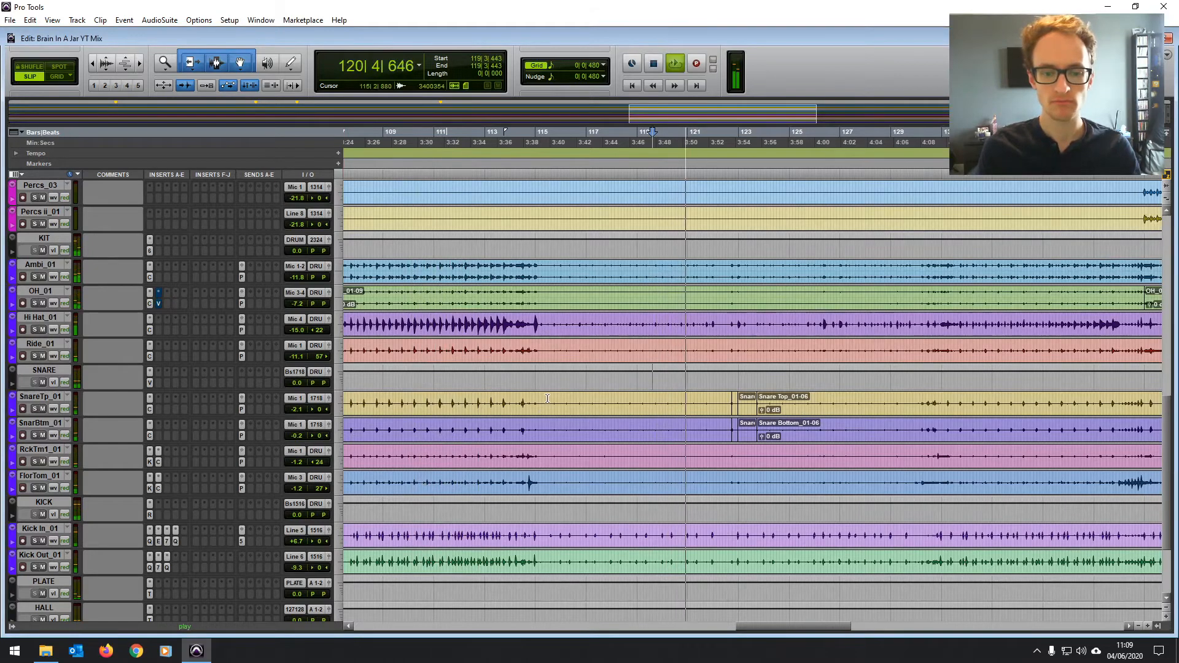
scroll(550, 398, right, 2)
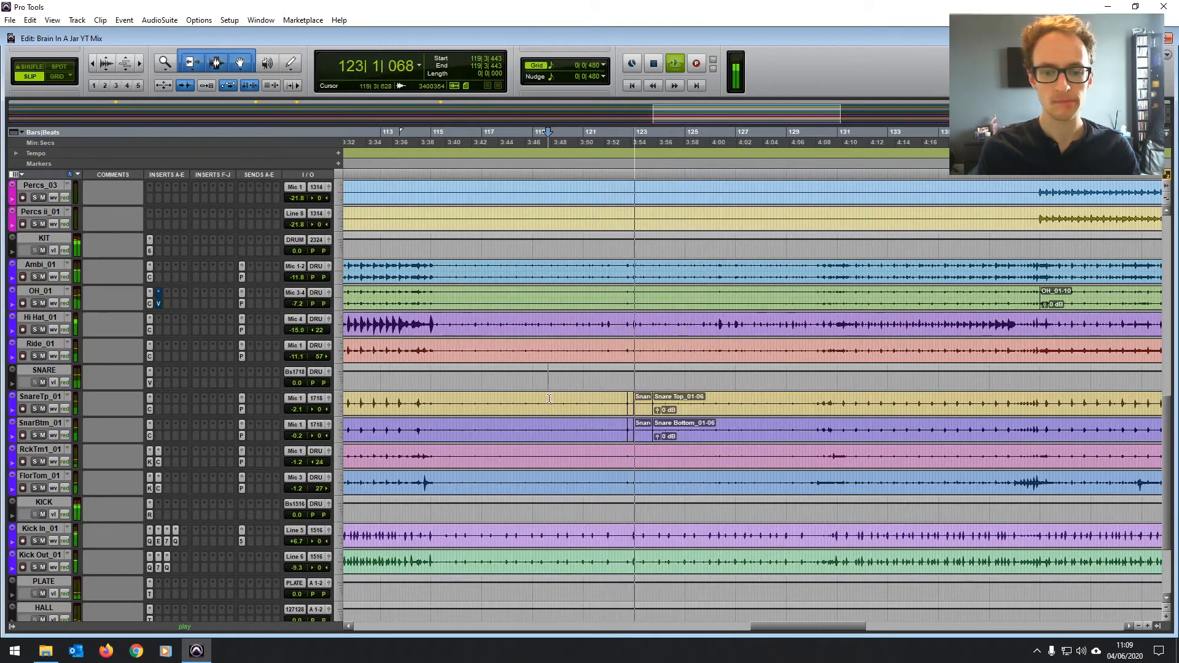
scroll(667, 374, right, 2)
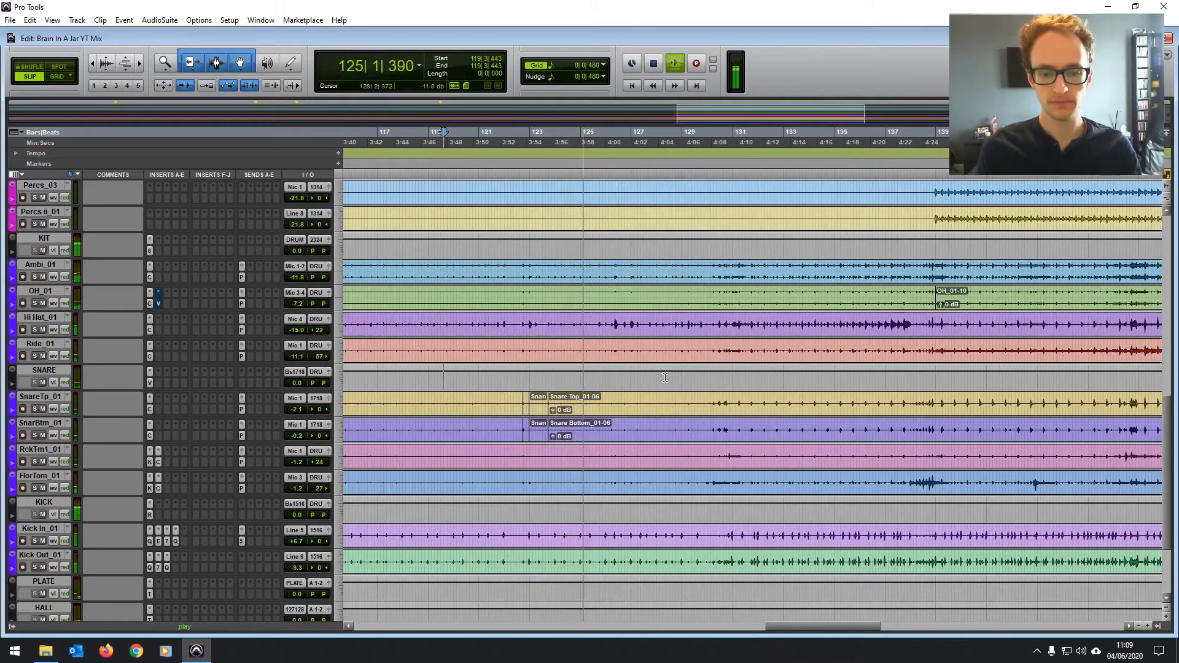
scroll(665, 377, right, 1)
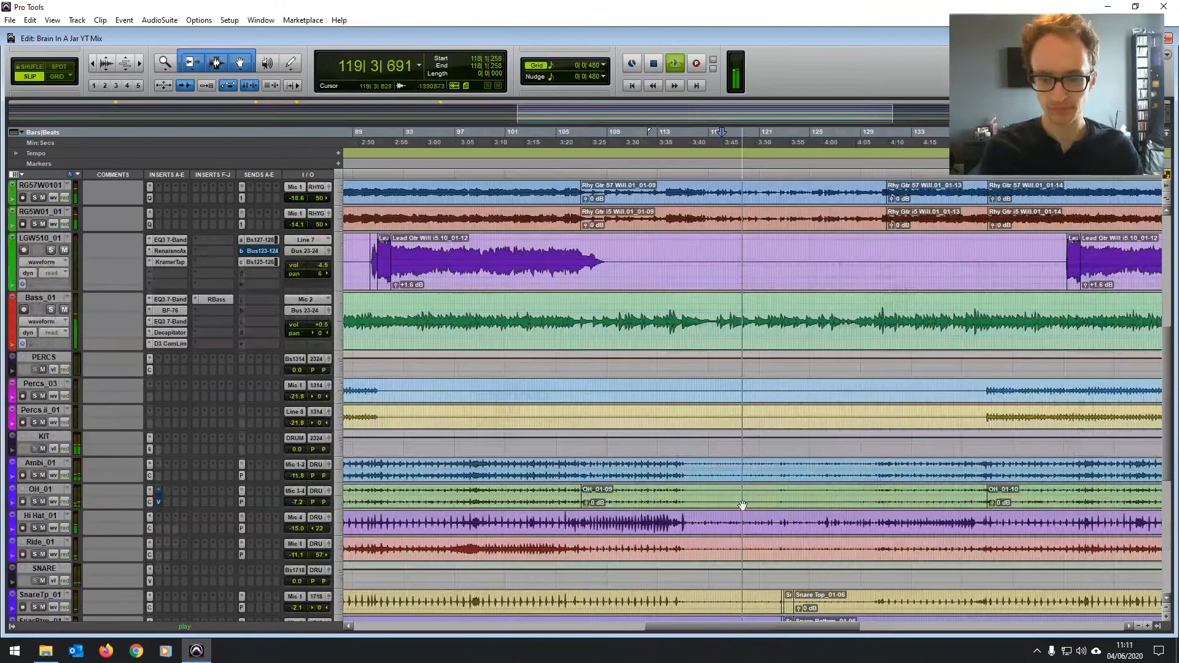
- Split the Snare Top and Snare Bottom clips at about 115|3, where the quiet section begins
scroll(743, 506, down, 2)
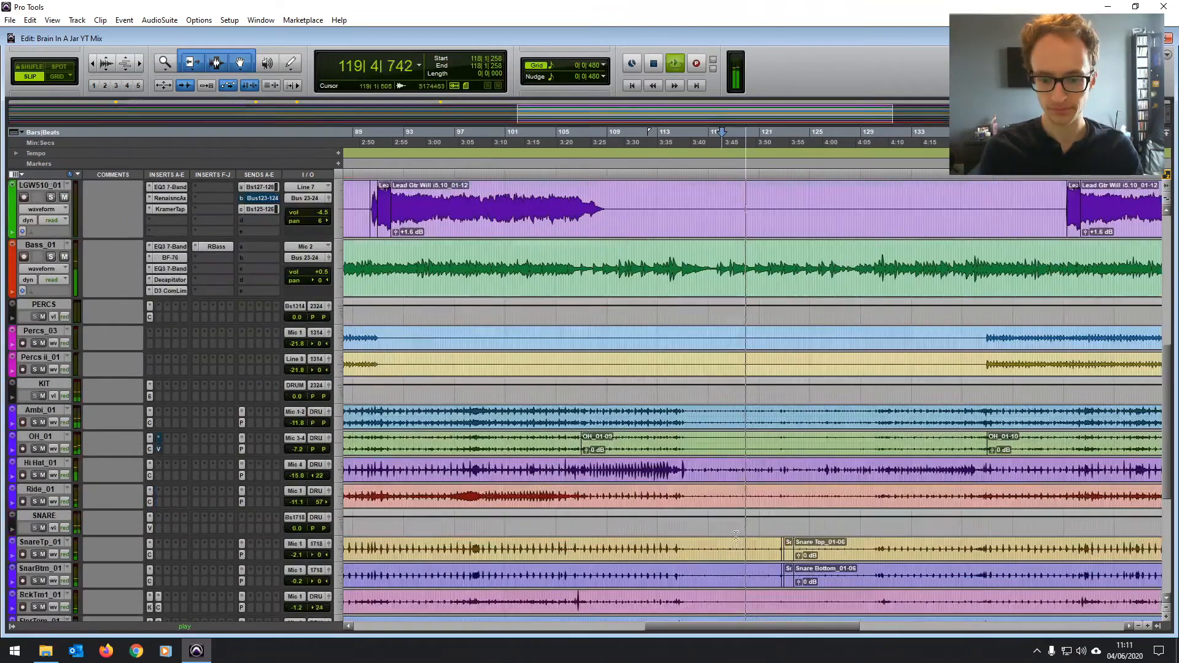
click(722, 431)
key(t)
key(t)
key(t)
click(420, 427)
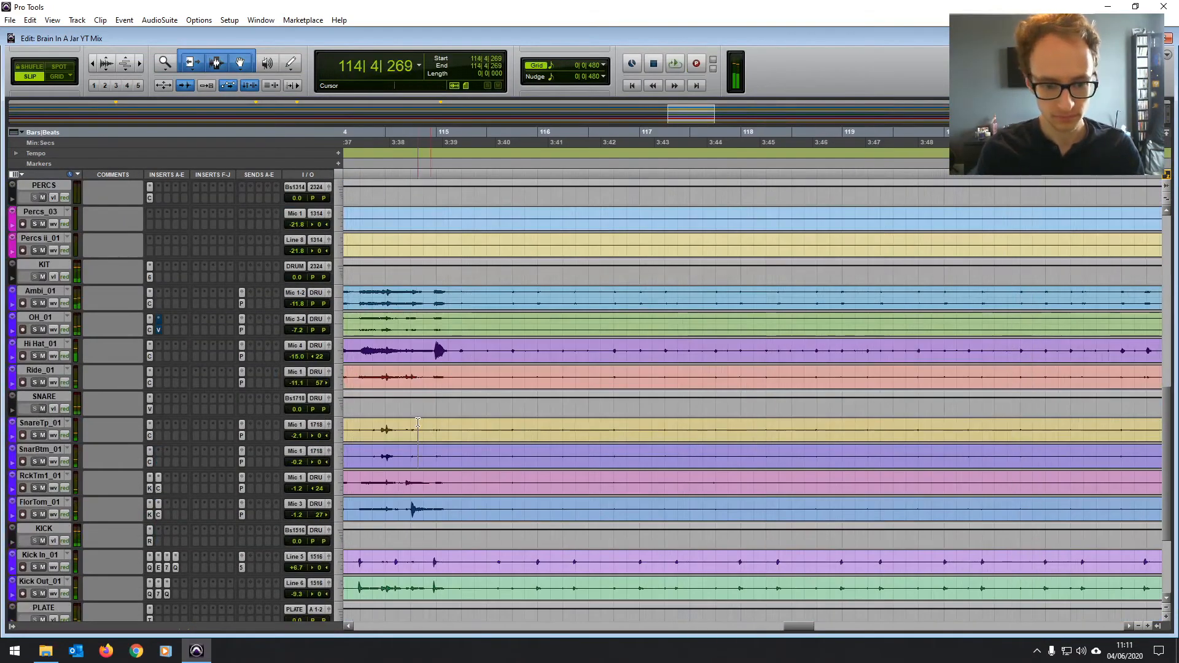
click(509, 426)
key(b)
key(r)
- Split the Snare Top and Snare Bottom clips at 129|4, at the end of the quiet section
scroll(844, 430, right, 4)
scroll(844, 430, right, 6)
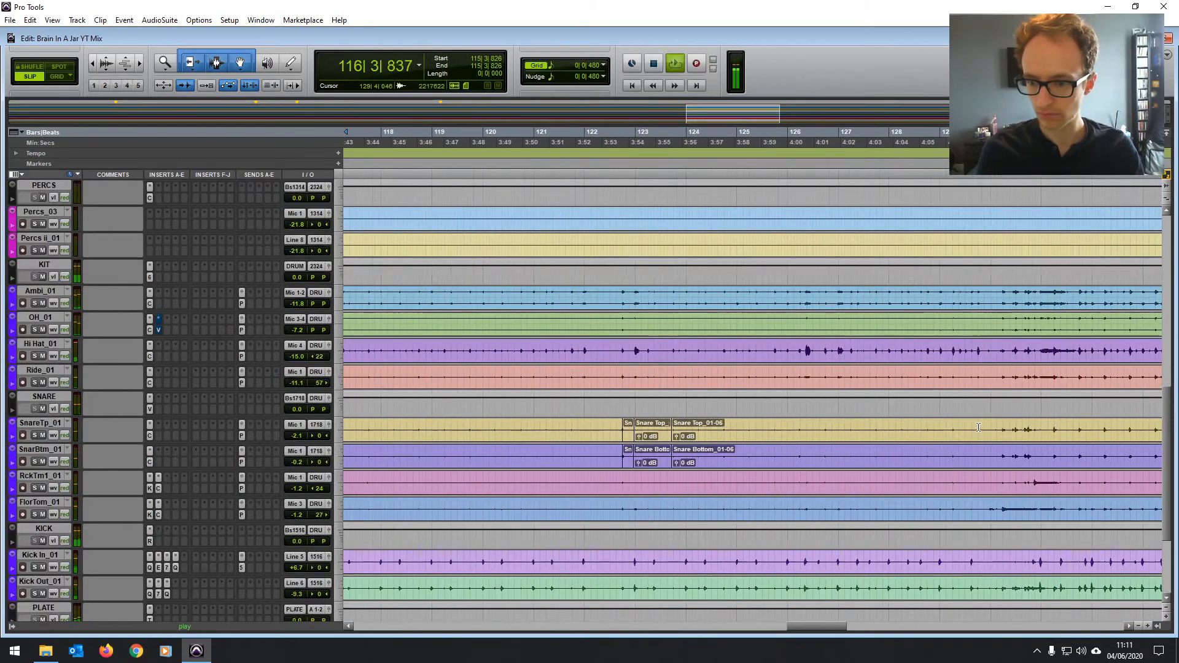
click(676, 426)
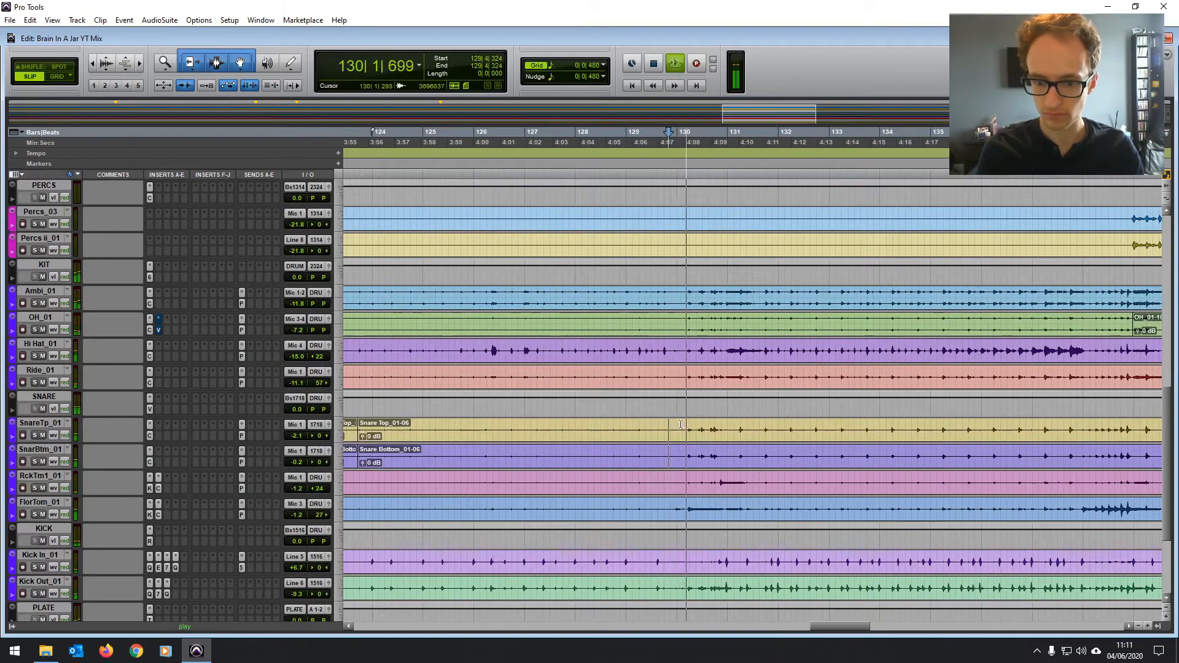
key(space)
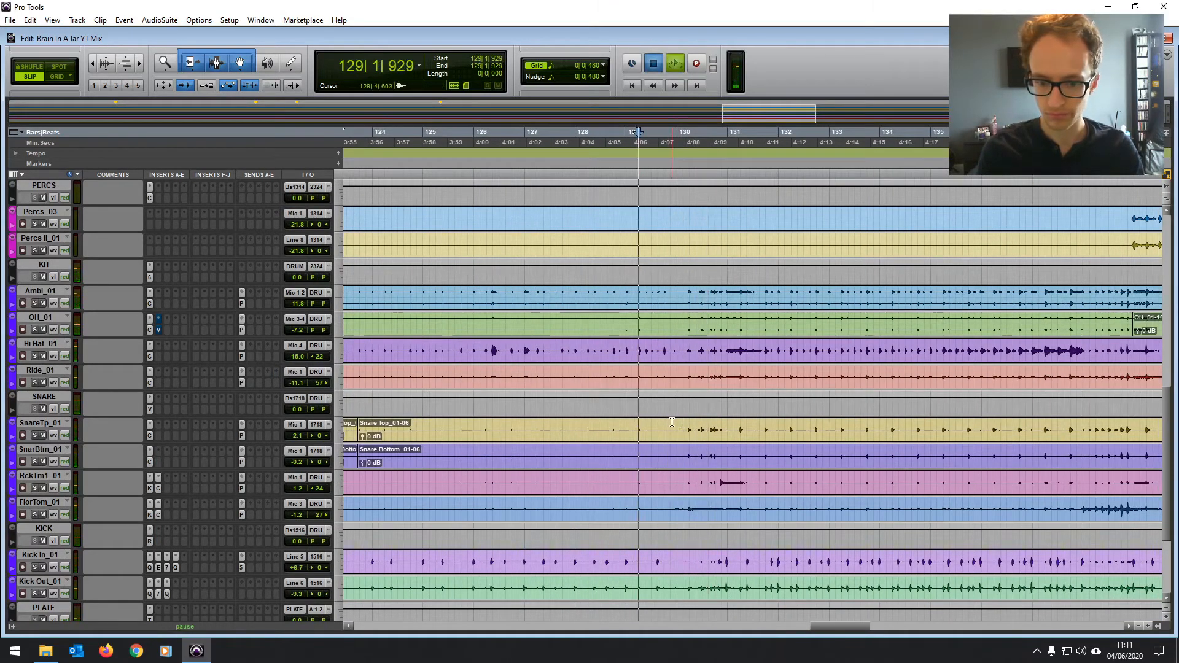
key(space)
key(b)
- Set the gain of the Snare Top clip starting at 115|3 to +2.0 dB and raise the matching Snare Bottom clip's gain
scroll(623, 435, left, 3)
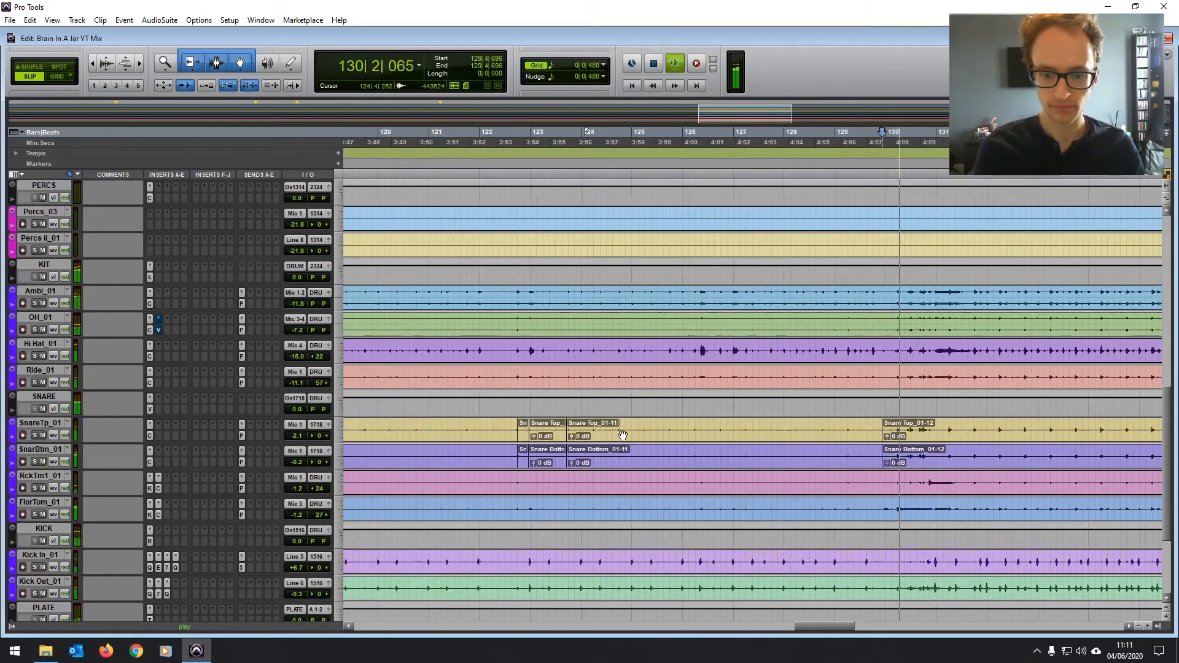
scroll(623, 435, left, 3)
key(r)
key(space)
drag(565, 437, 566, 421)
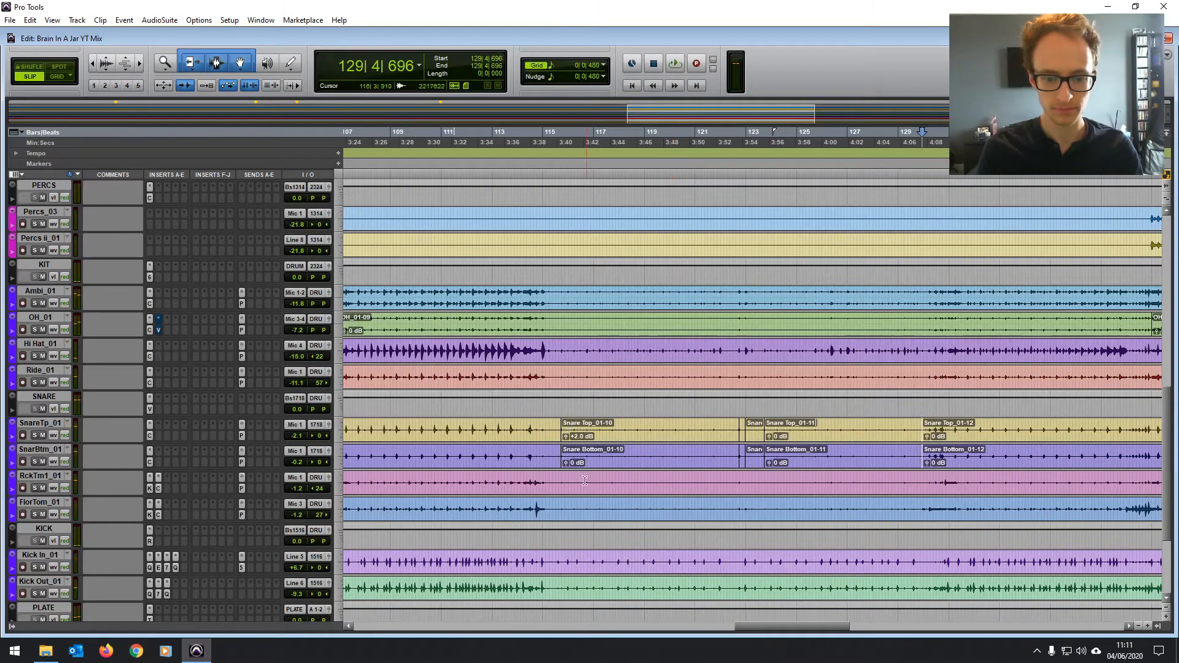
drag(568, 466, 570, 445)
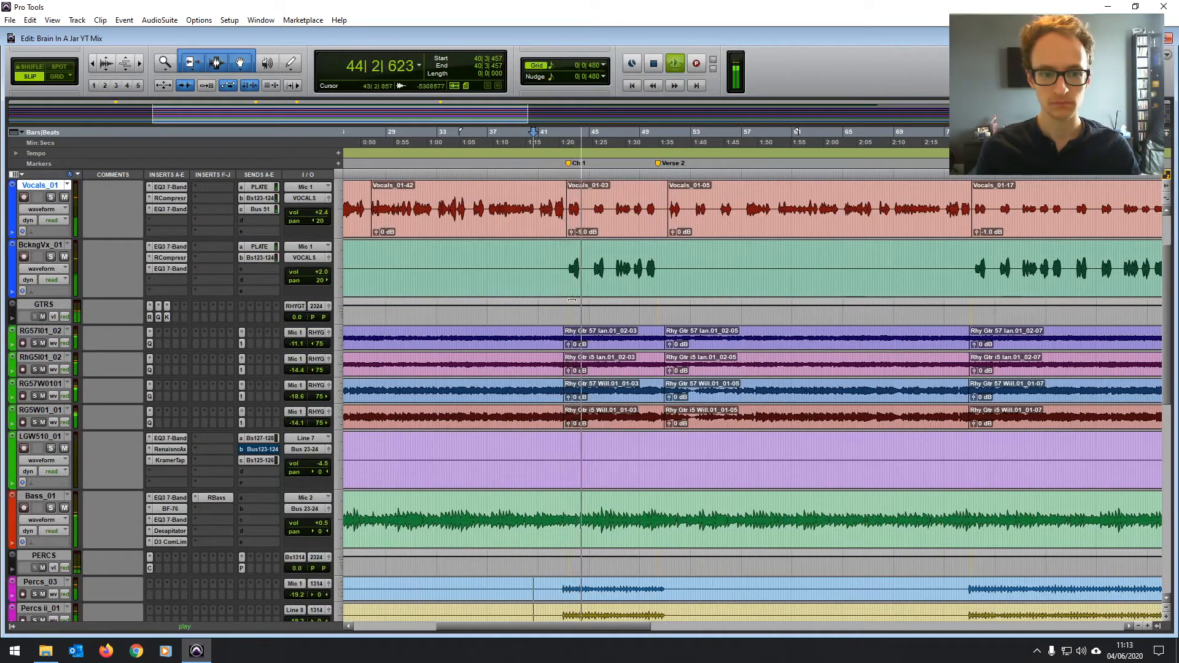
- Set the BckngVx_01 volume to +1.8 dB and the gain of the Vocals_01 clip at Ch 1 to -1.2 dB
scroll(572, 300, up, 1)
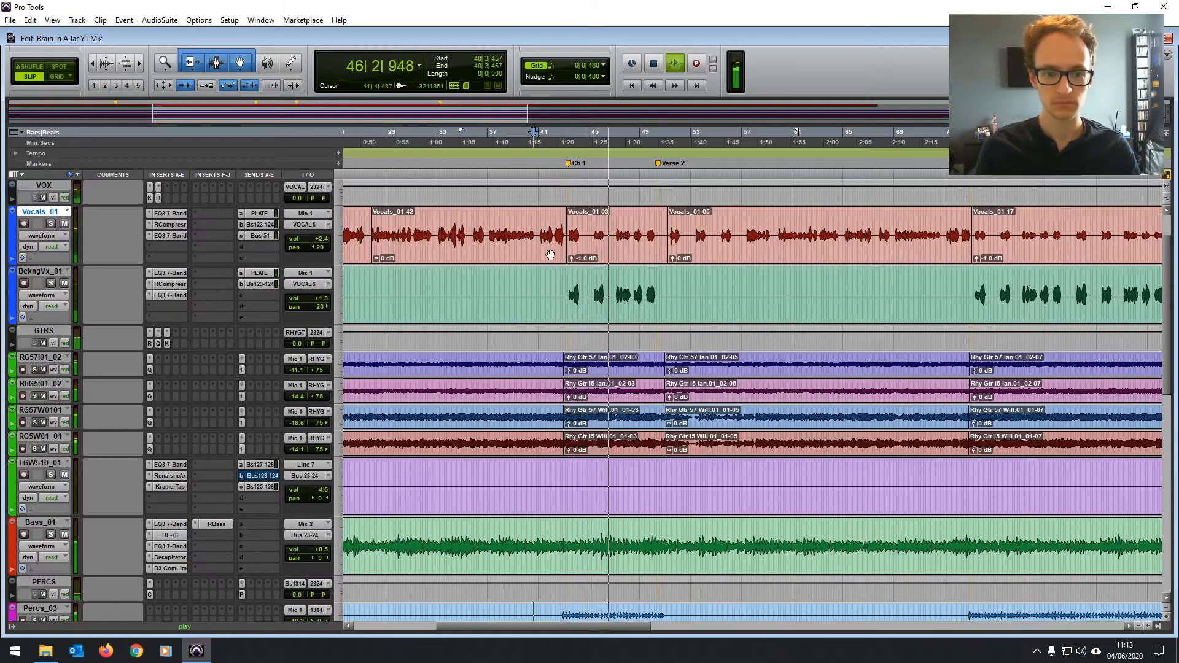
click(571, 258)
- Lower the gain of the Vocals_01 clip that starts at the Ch 2 marker
scroll(633, 258, right, 5)
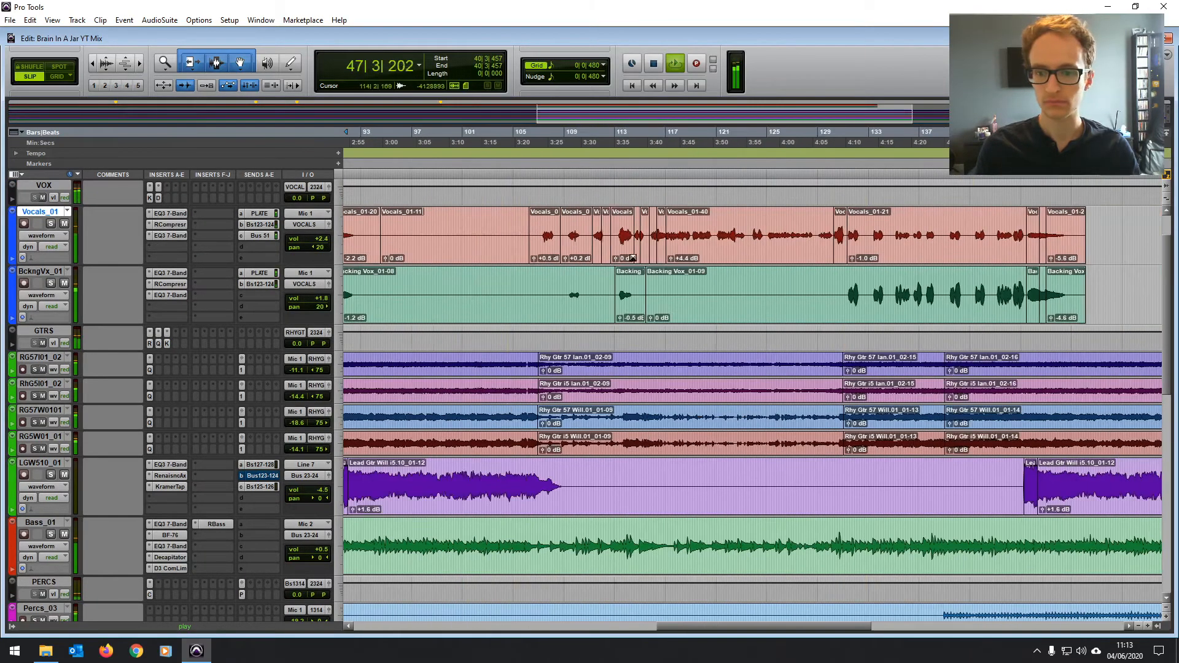
scroll(645, 266, left, 3)
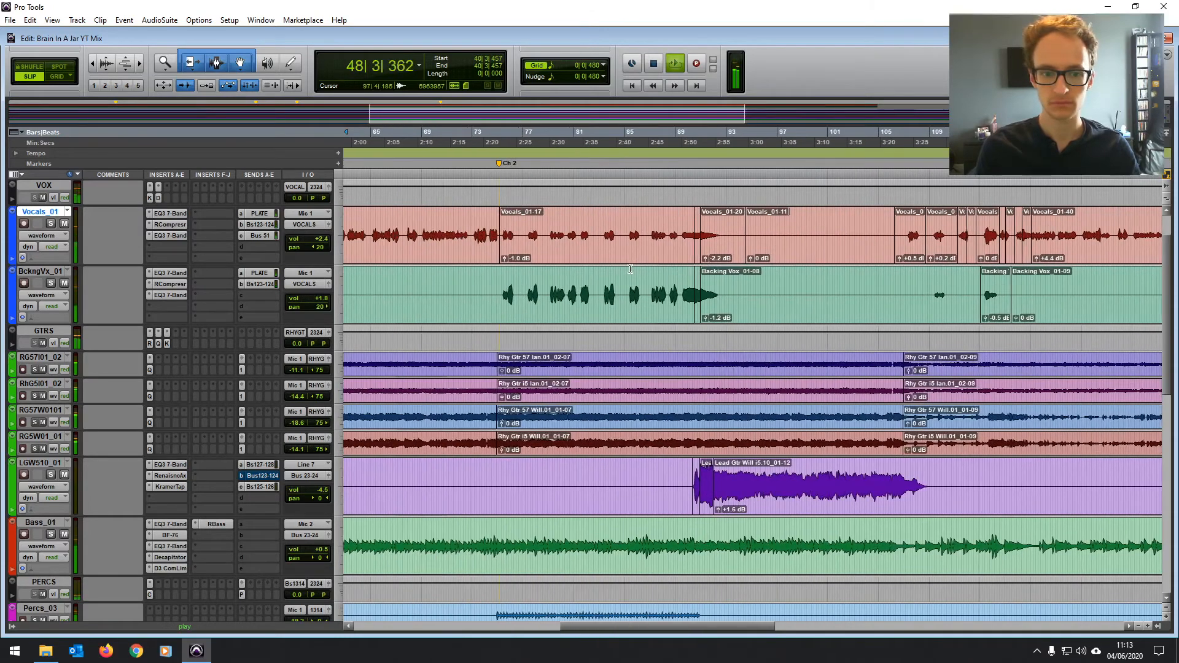
drag(505, 257, 505, 260)
scroll(817, 266, right, 3)
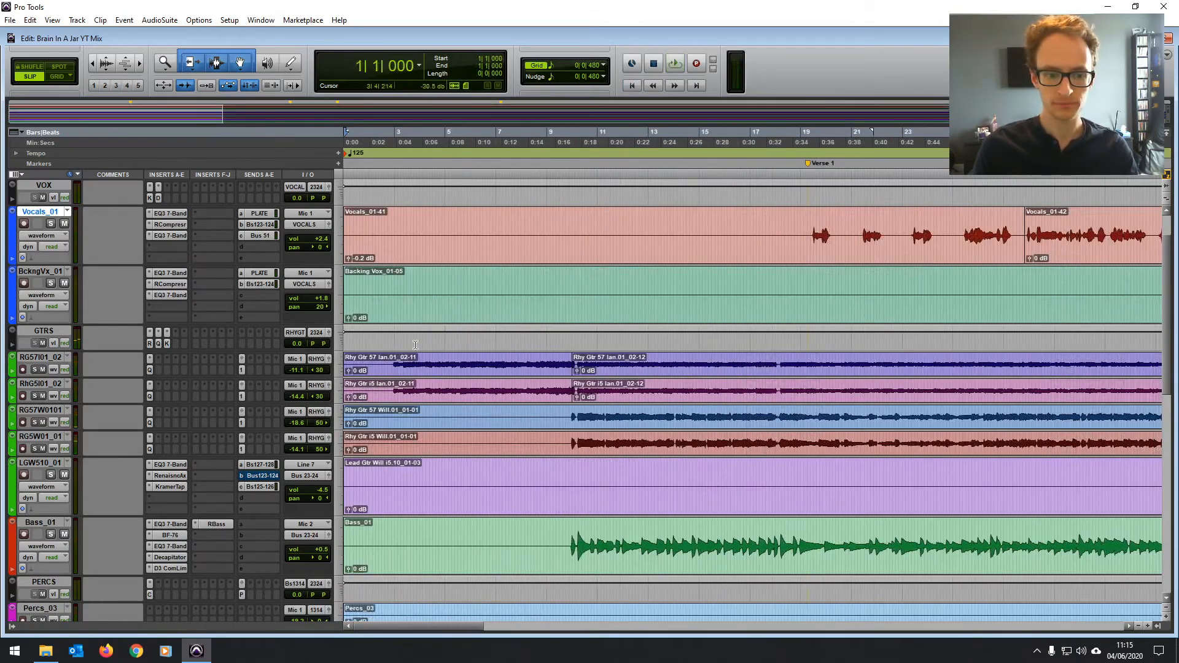
- Play the intro from bar 3 and set the gain of the intro clips on RG57I01_02 and RhG5I01_02 to +0.6 dB
key(space)
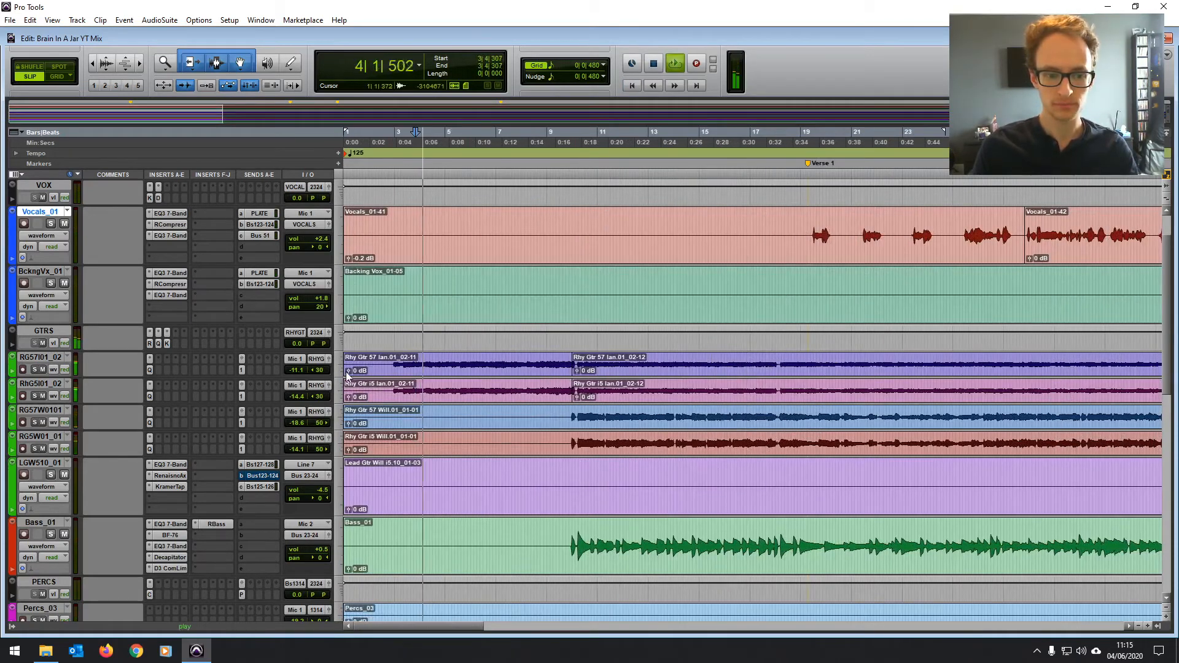
mouse_move(348, 370)
mouse_down()
mouse_move(348, 394)
mouse_move(348, 368)
mouse_up()
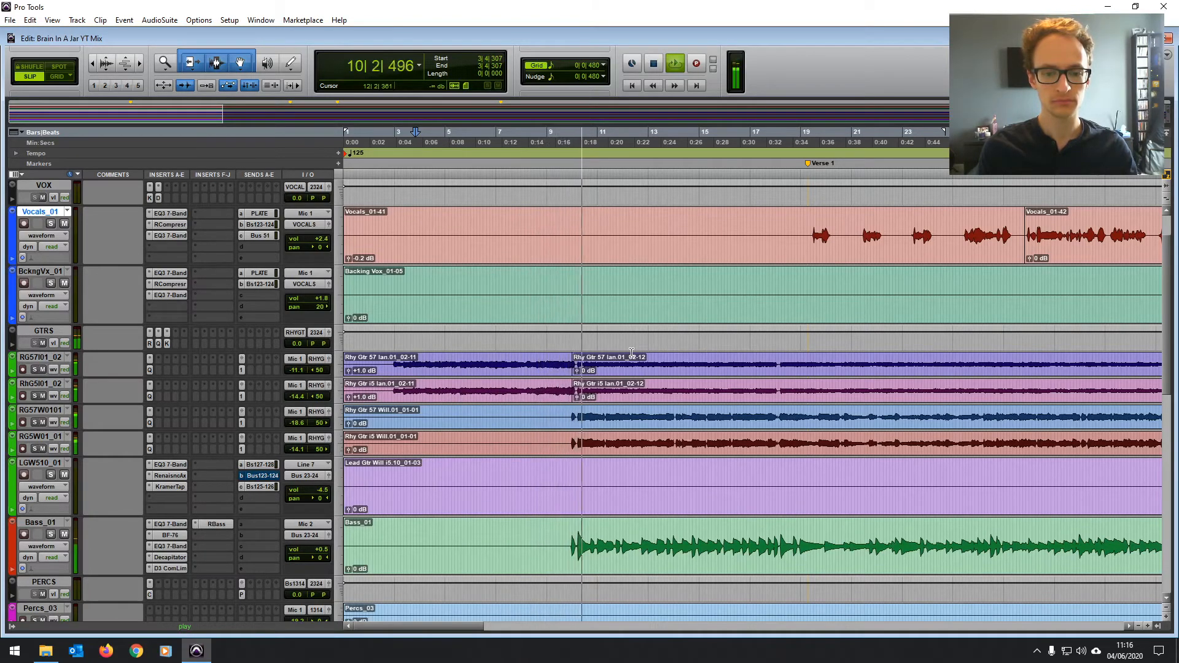
scroll(631, 356, right, 2)
scroll(631, 358, left, 2)
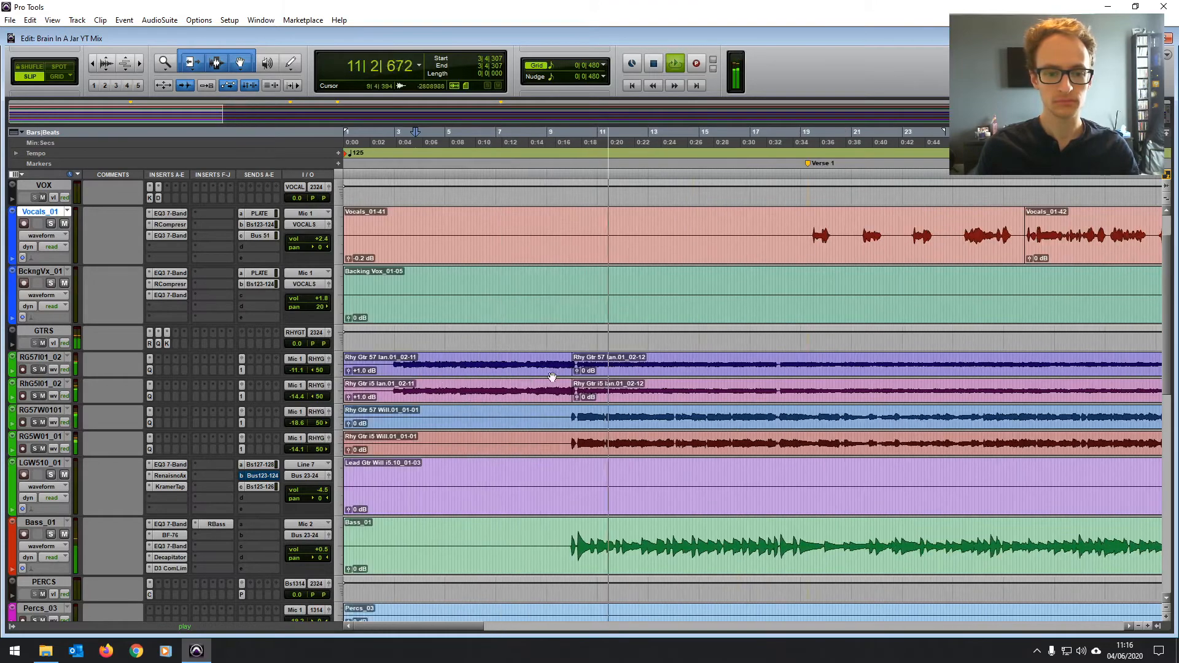
click(349, 372)
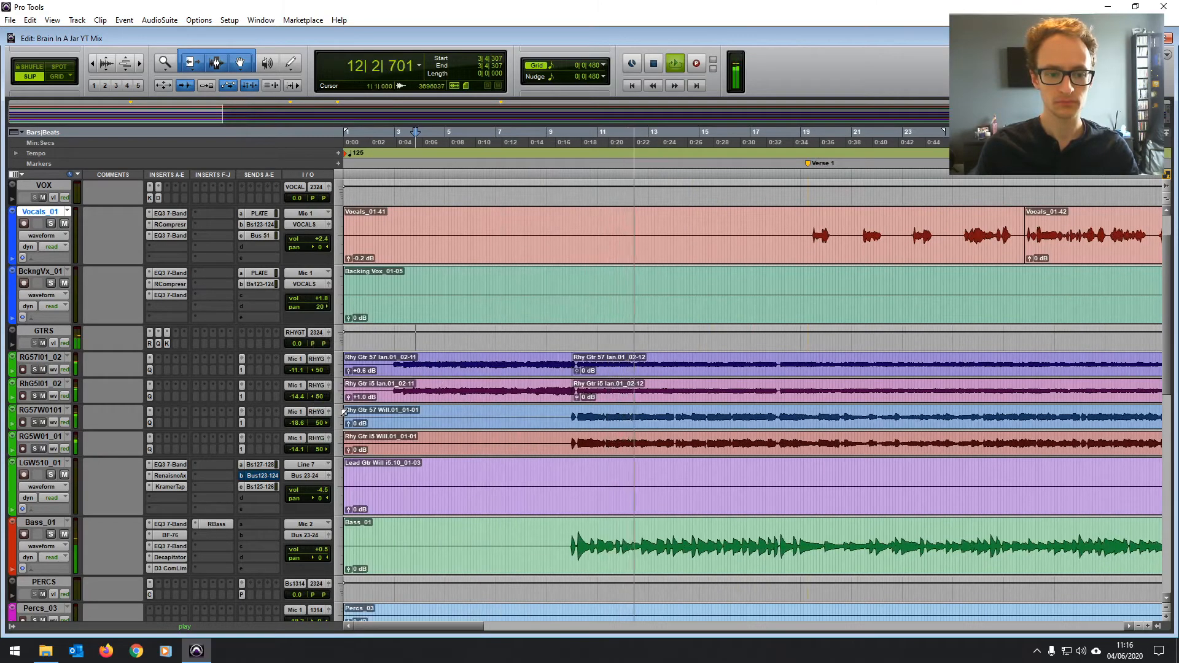
click(347, 400)
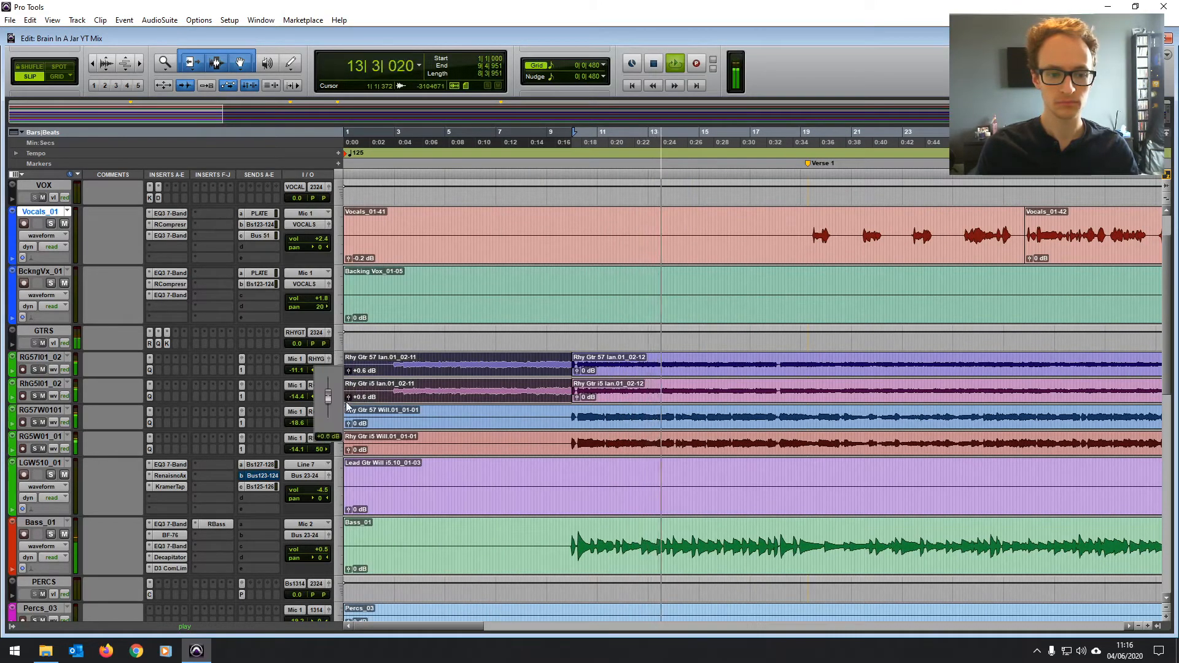
- Play the mix from the intro into Verse 1 and look over the tracks from the master down to the snare
key(r)
scroll(491, 372, right, 5)
scroll(489, 380, left, 3)
scroll(491, 393, up, 2)
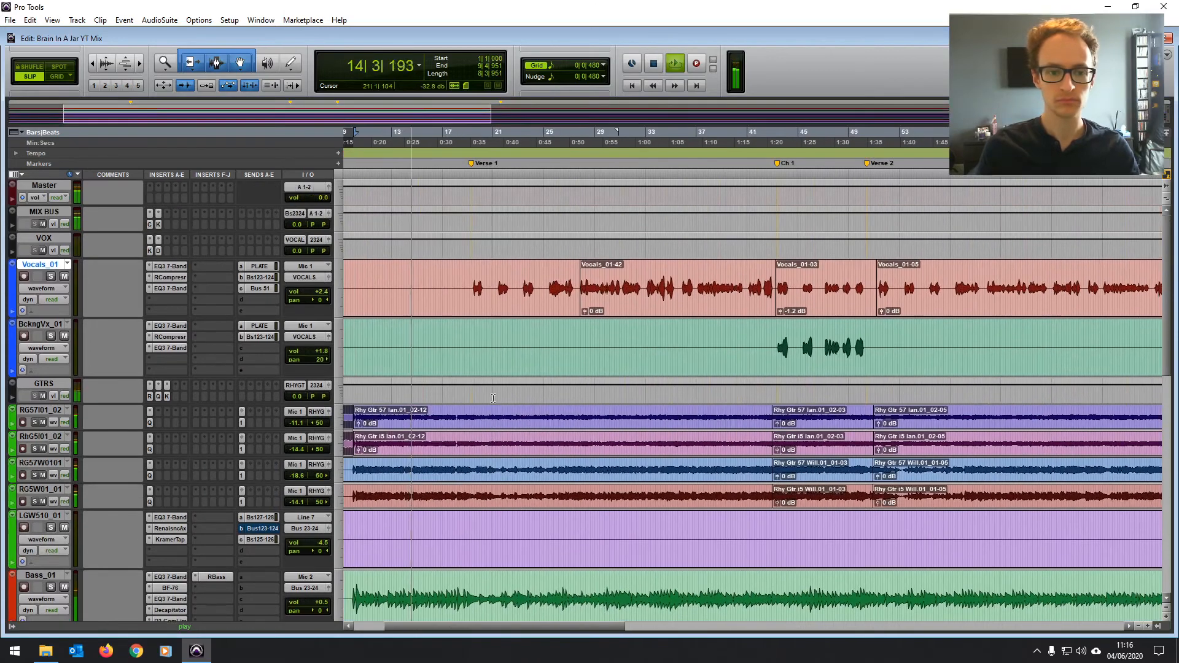
scroll(491, 393, left, 2)
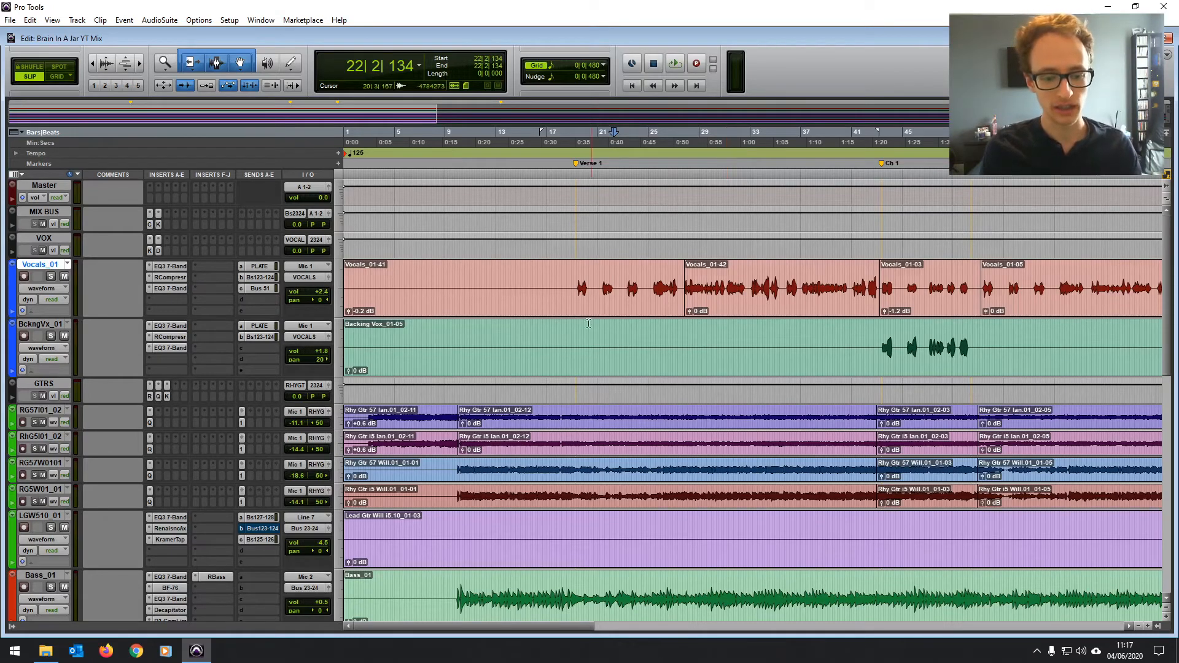
scroll(584, 307, down, 10)
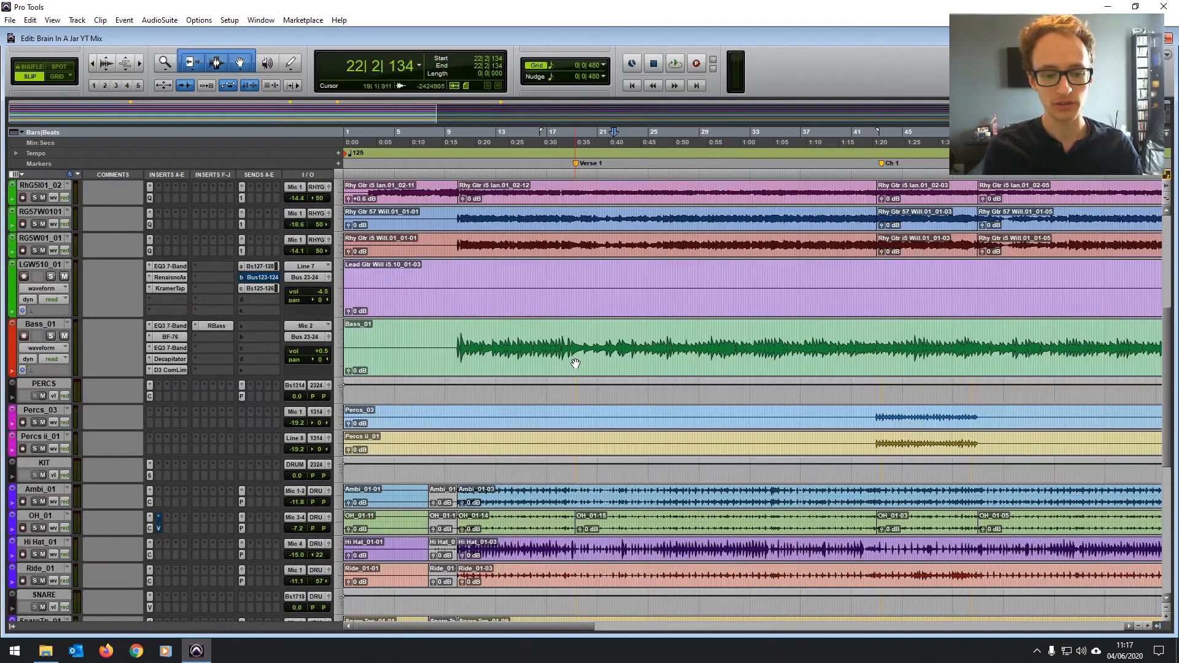
scroll(575, 363, down, 1)
scroll(575, 363, right, 2)
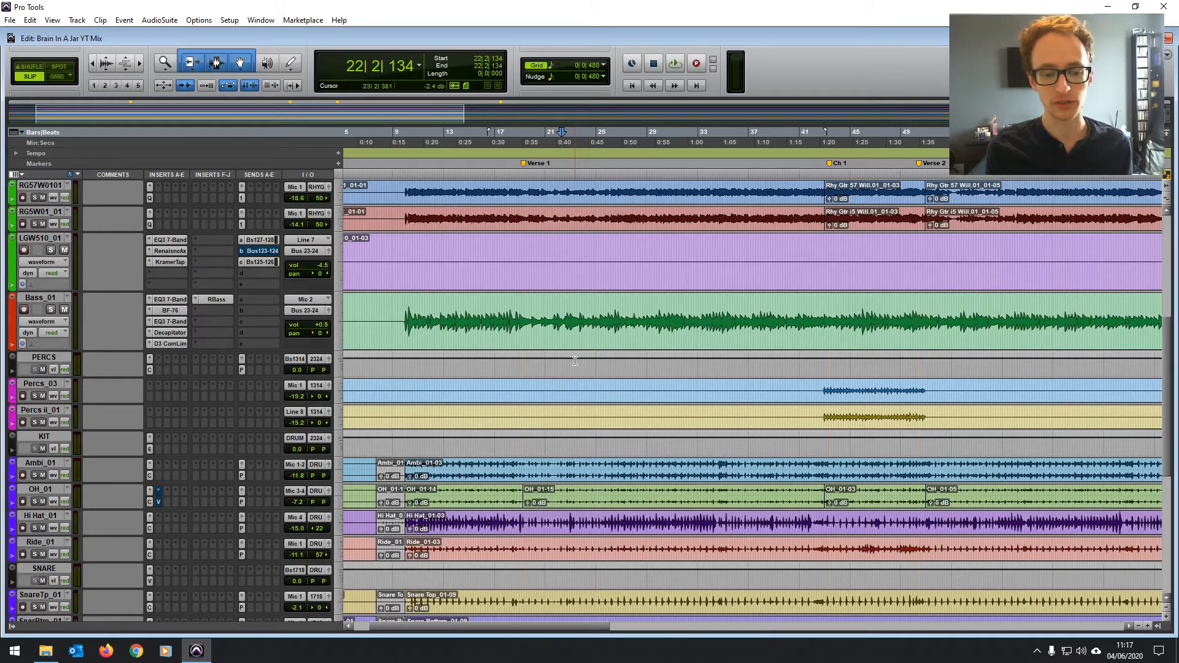
scroll(575, 361, up, 5)
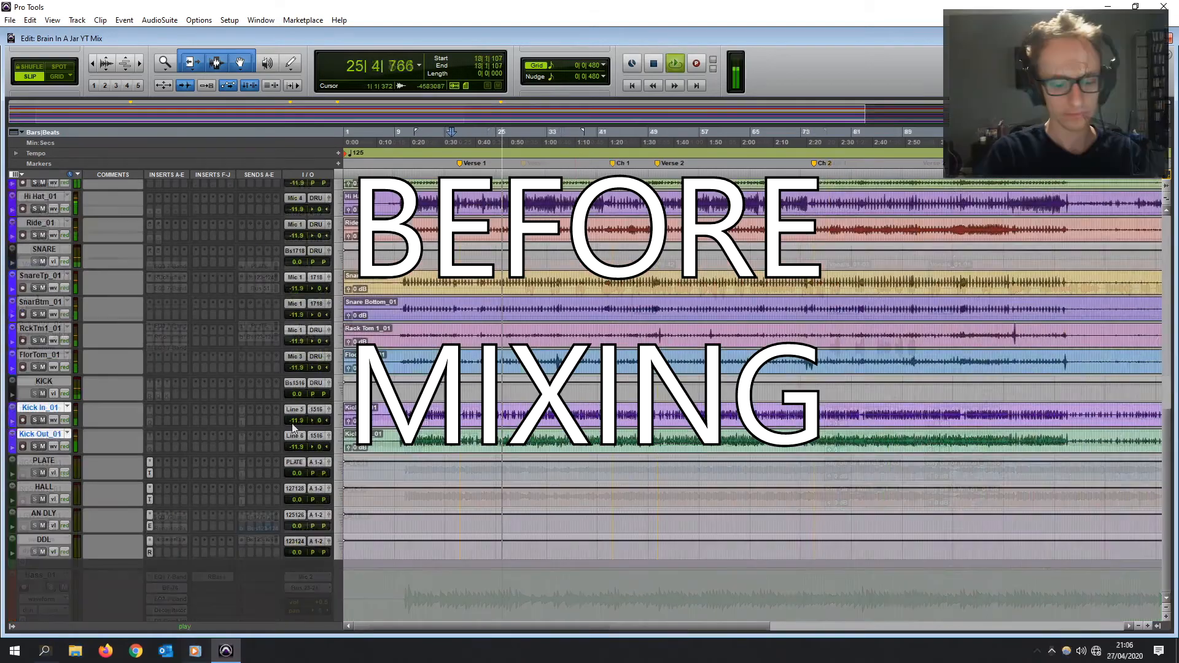
- Show the mixer and raise one channel's fader while the unprocessed session plays
key(ctrl+=)
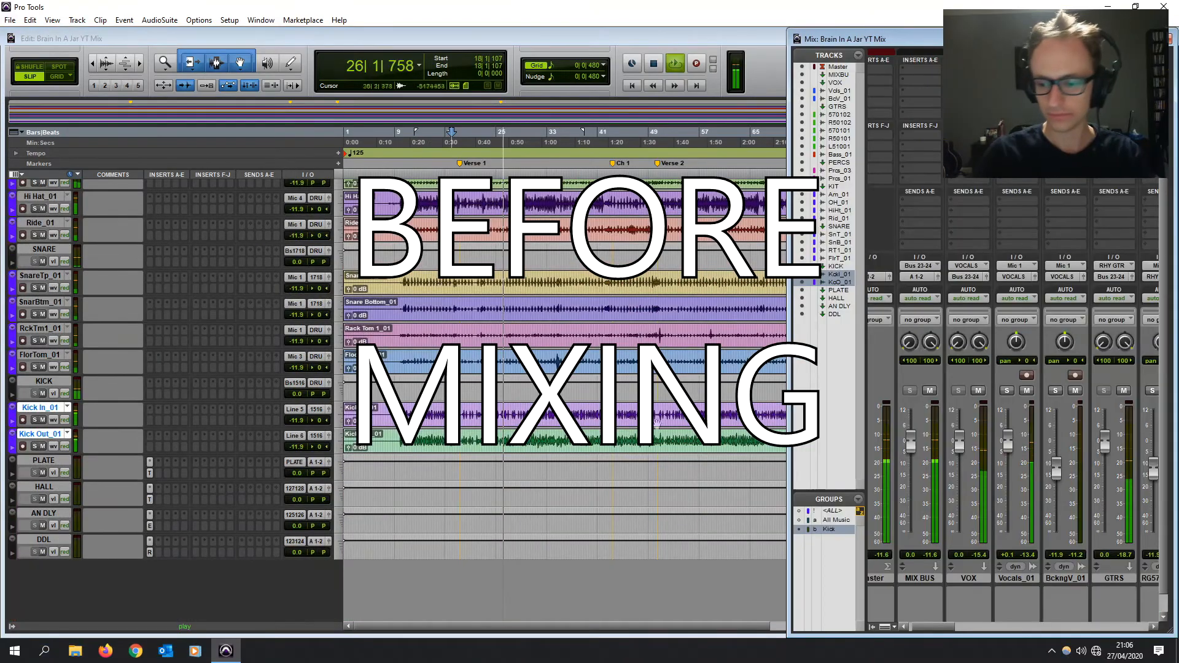
drag(1128, 627, 1103, 627)
drag(995, 478, 994, 462)
drag(1088, 625, 1019, 629)
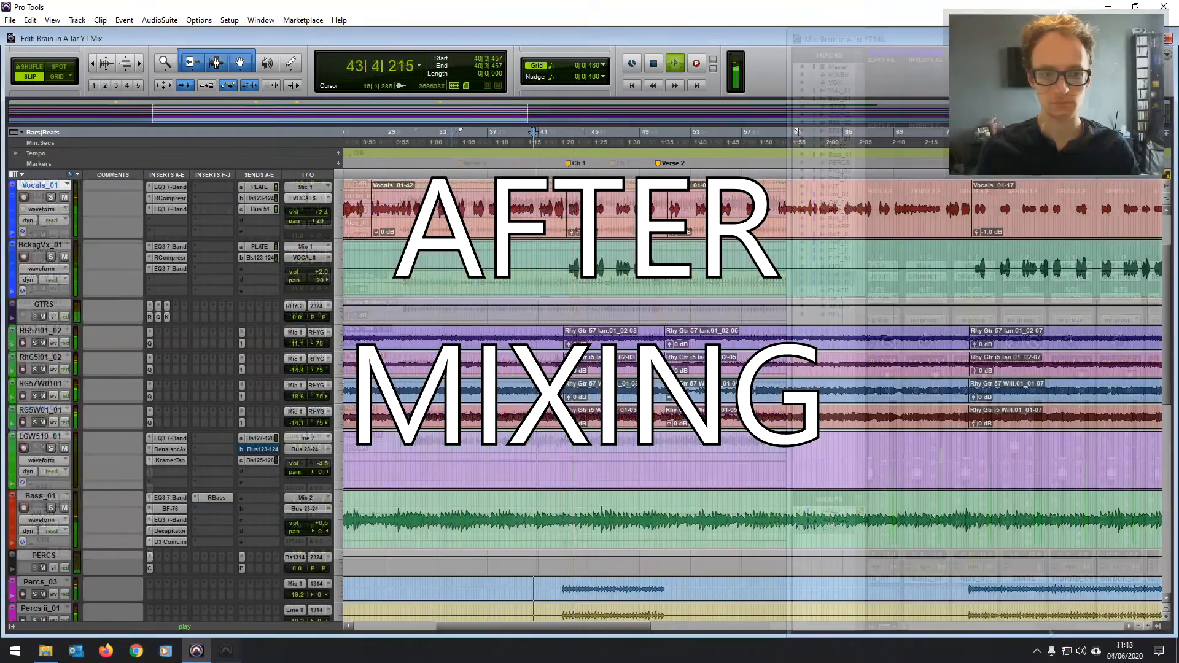
- While playing Ch 1, bring BckngVx_01 down to +1.8 dB and trim the chorus clip on Vocals_01 to -1.2 dB of gain
scroll(573, 299, up, 1)
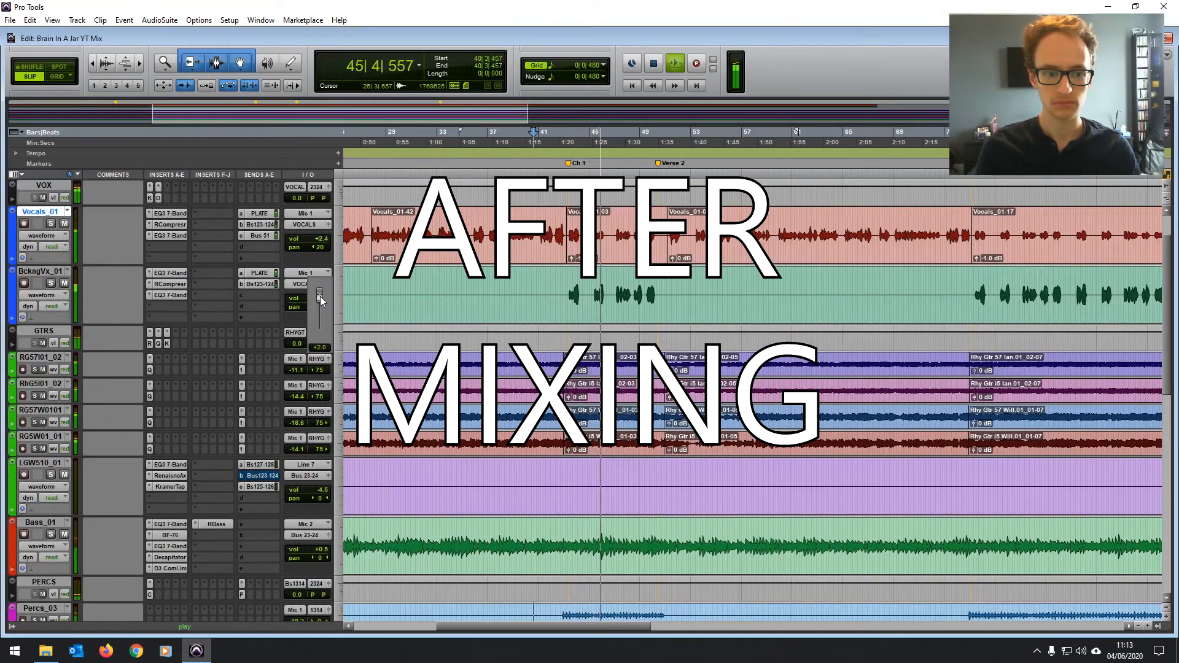
click(571, 258)
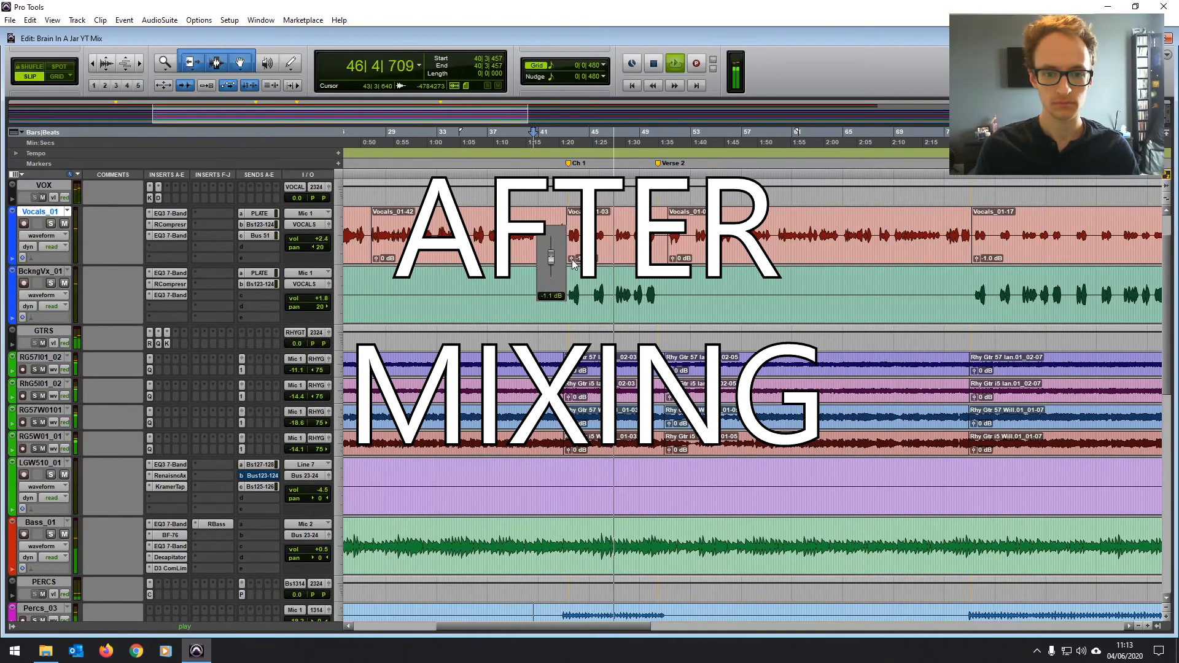
scroll(625, 259, right, 5)
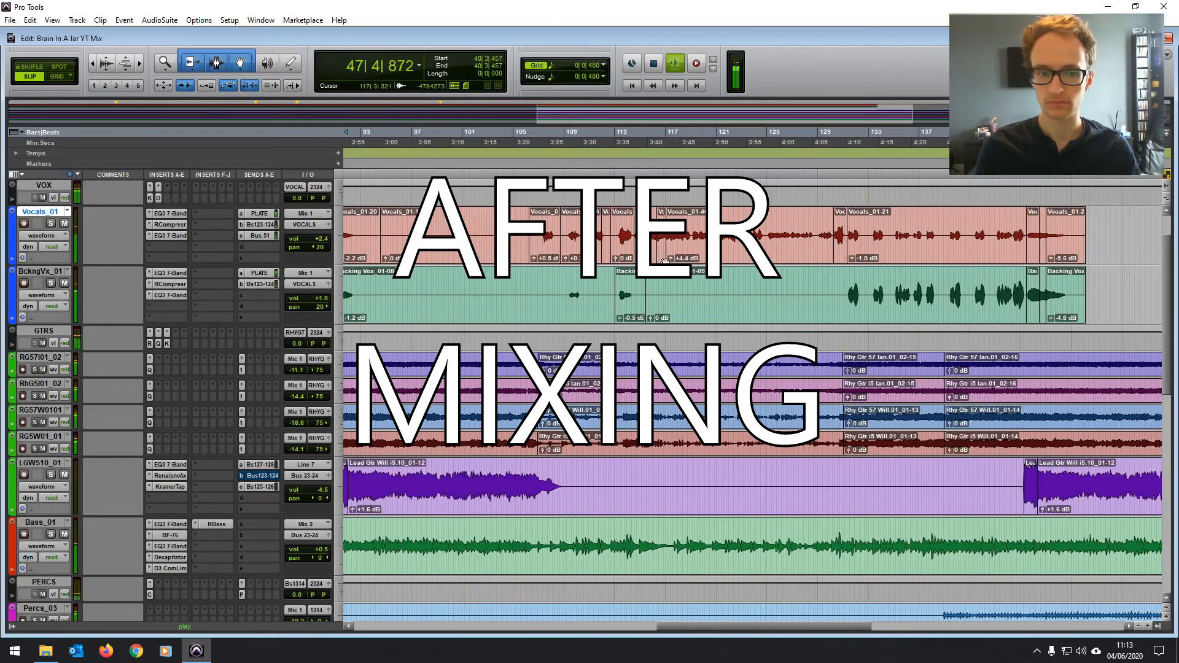
scroll(626, 262, left, 5)
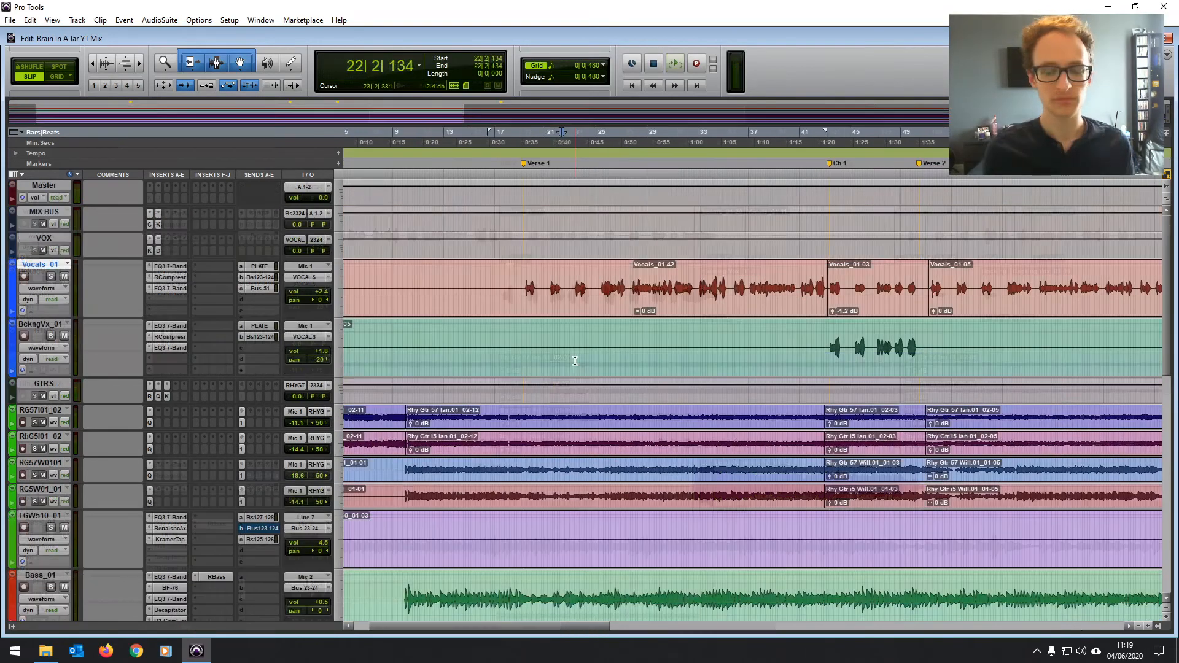